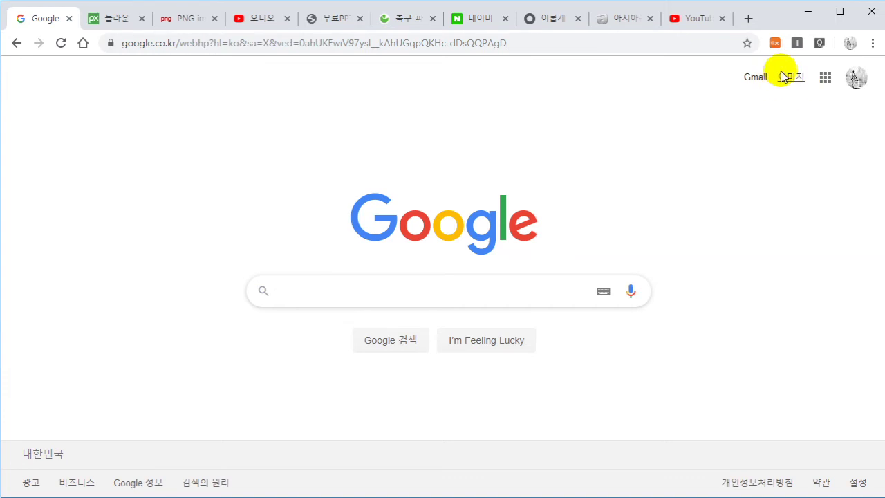
Step: Open Google Images and search for "제주도"
left_click(795, 80)
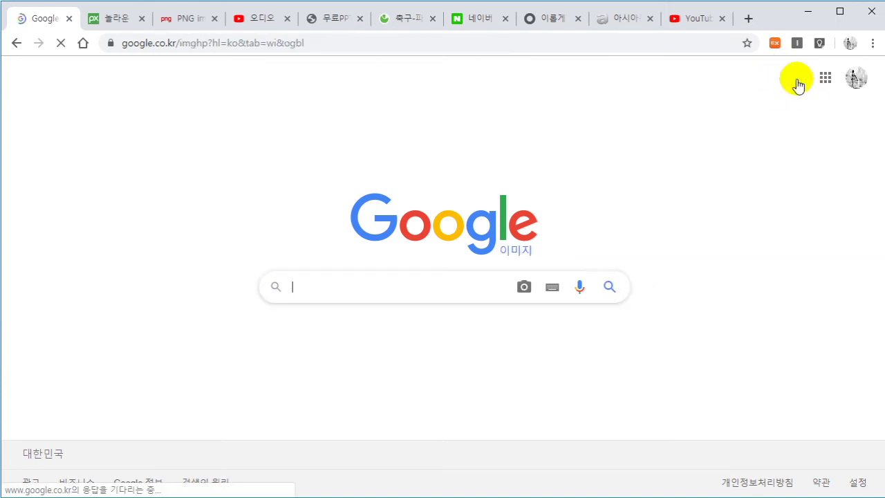
type("제주도")
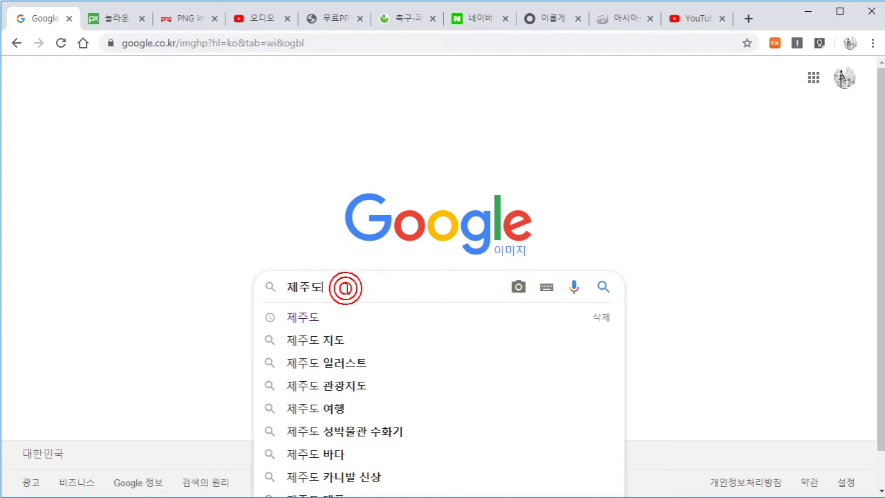
key("BackSpace")
key("Return")
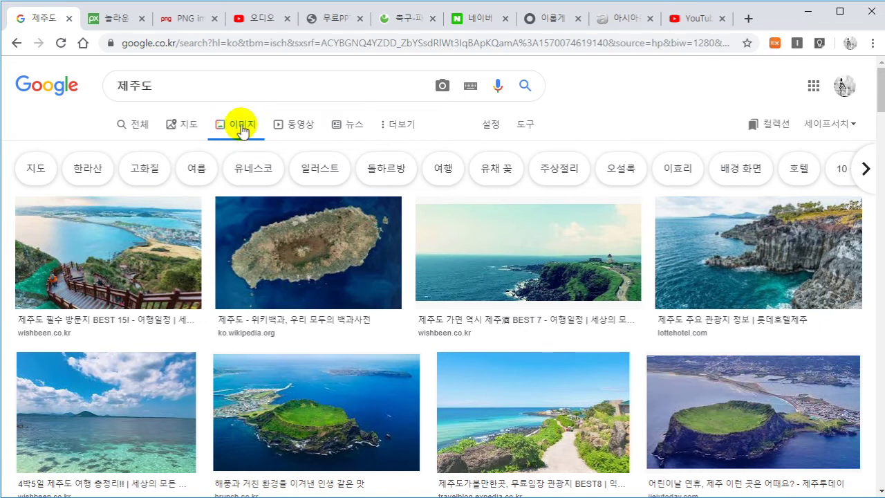
Step: Turn on SafeSearch explicit-content filtering (음란물 필터링) and narrow the 제주도 image results to 한라산
left_click(524, 126)
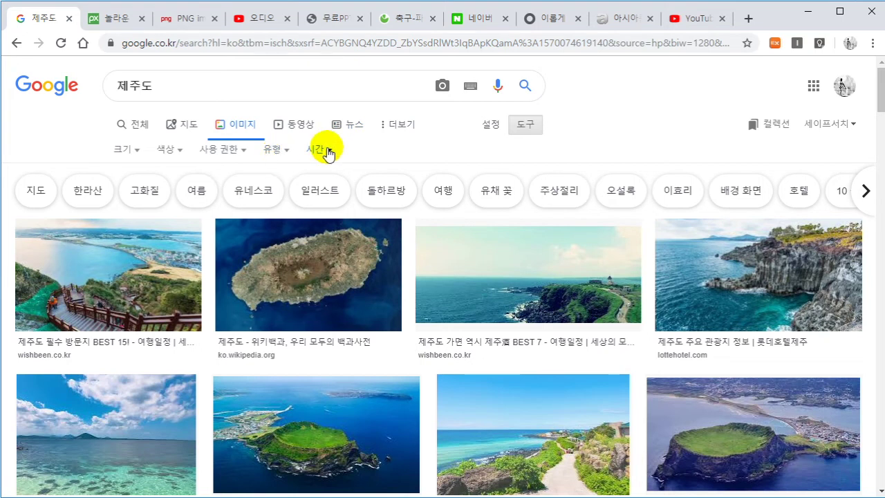
left_click(847, 129)
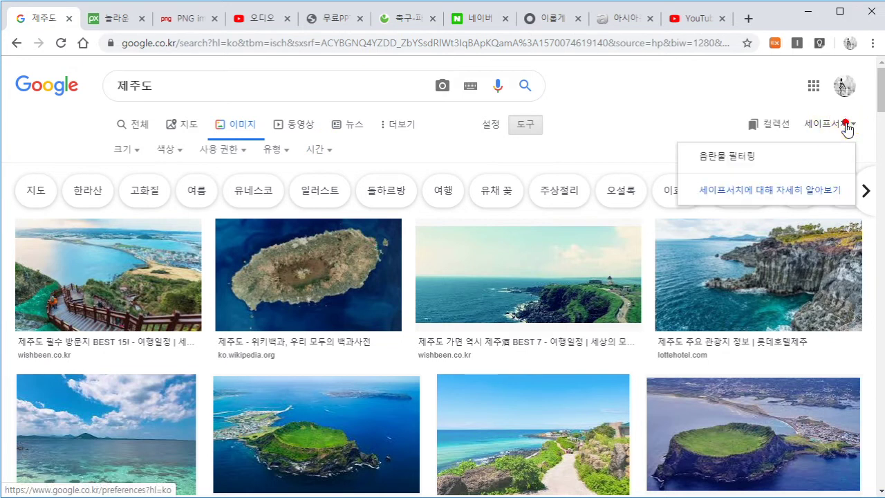
left_click(733, 158)
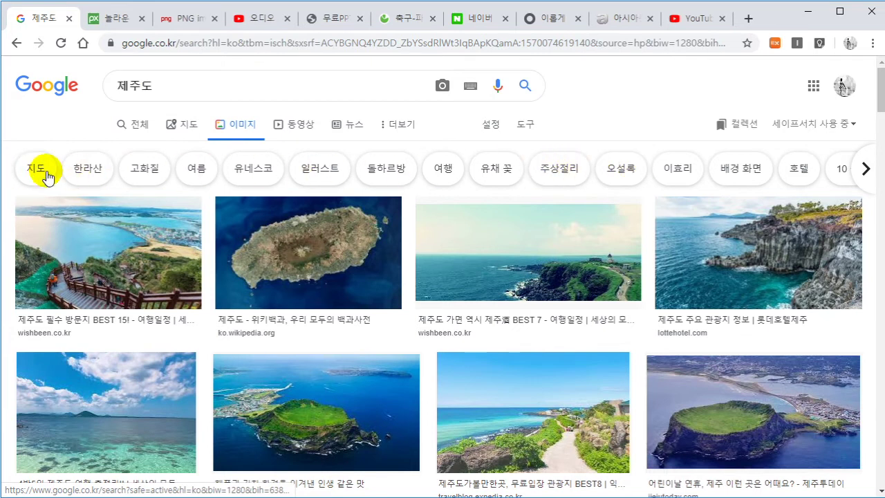
left_click(90, 176)
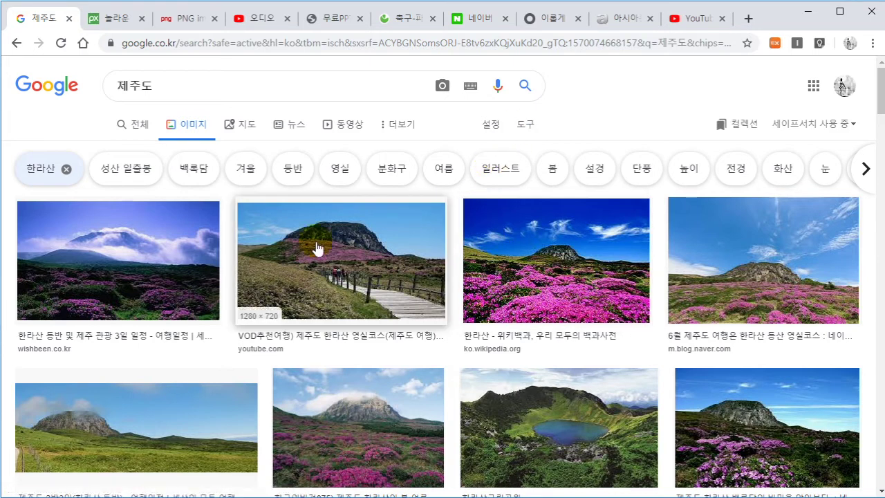
Step: Try limiting the 한라산 images to icon size (아이콘), and restore the size filter to all sizes
left_click(523, 131)
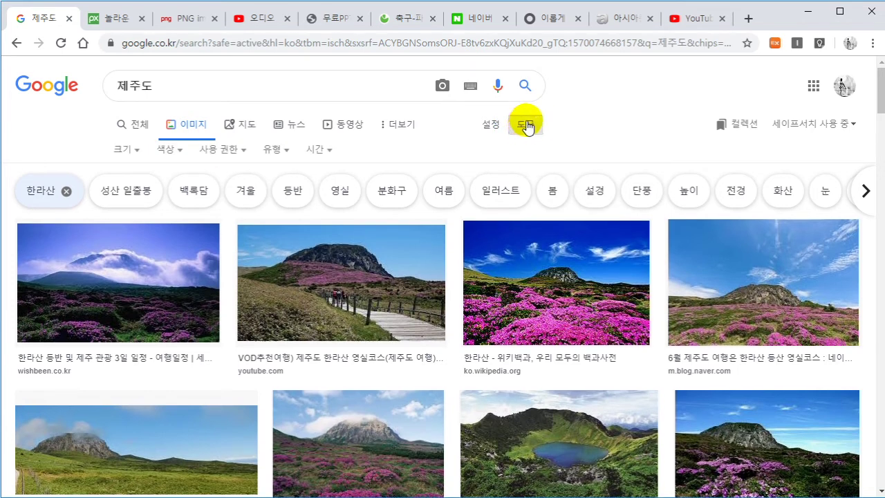
left_click(135, 153)
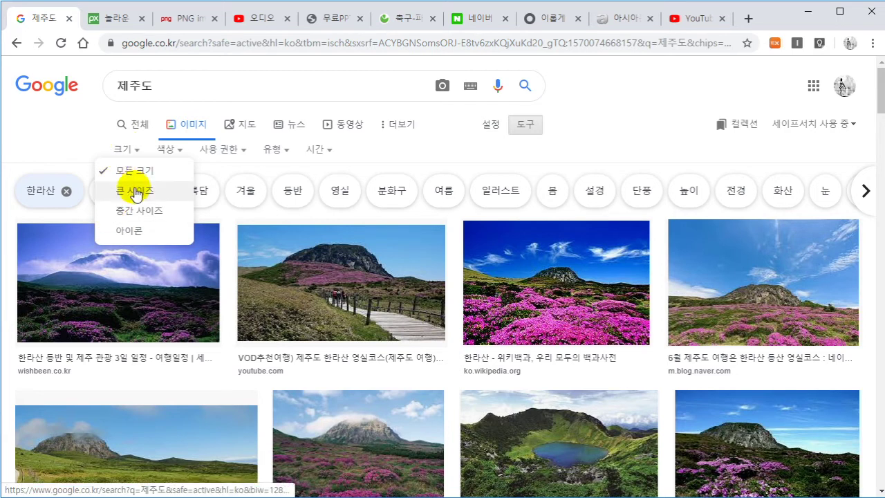
left_click(136, 235)
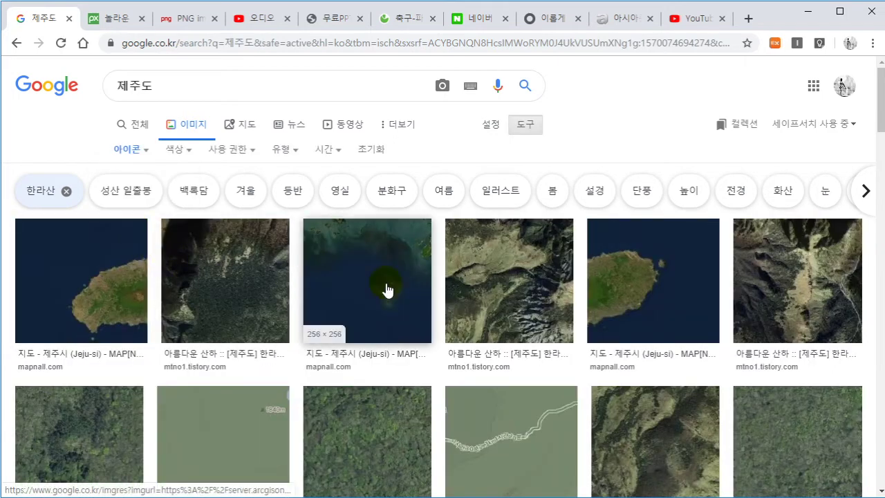
left_click(131, 150)
left_click(133, 171)
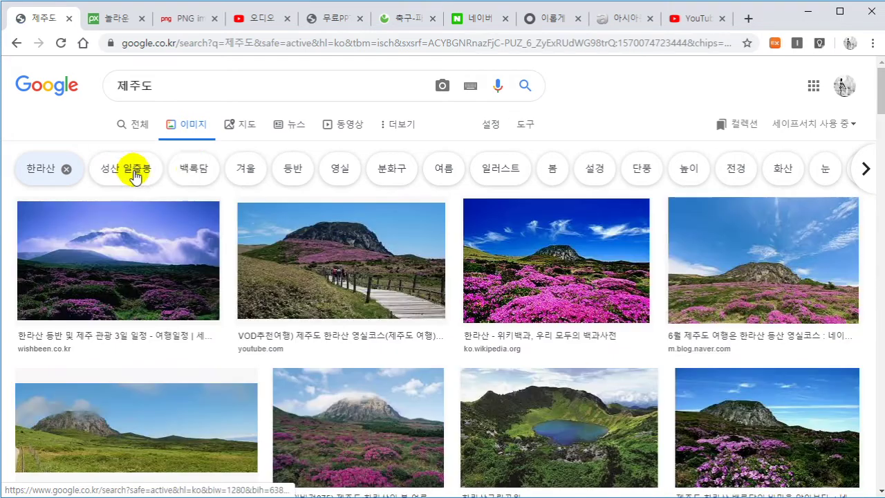
Step: Filter the 한라산 images by colour, trying brown first and settling on blue
left_click(522, 123)
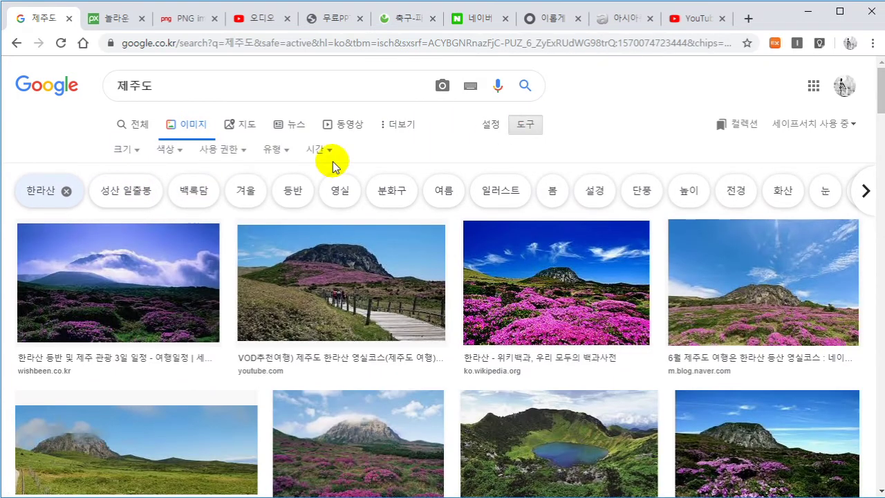
left_click(177, 153)
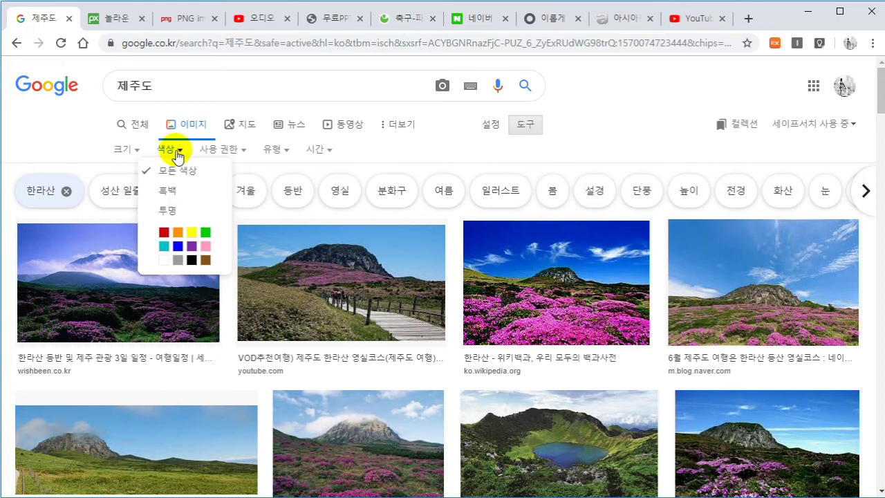
left_click(205, 262)
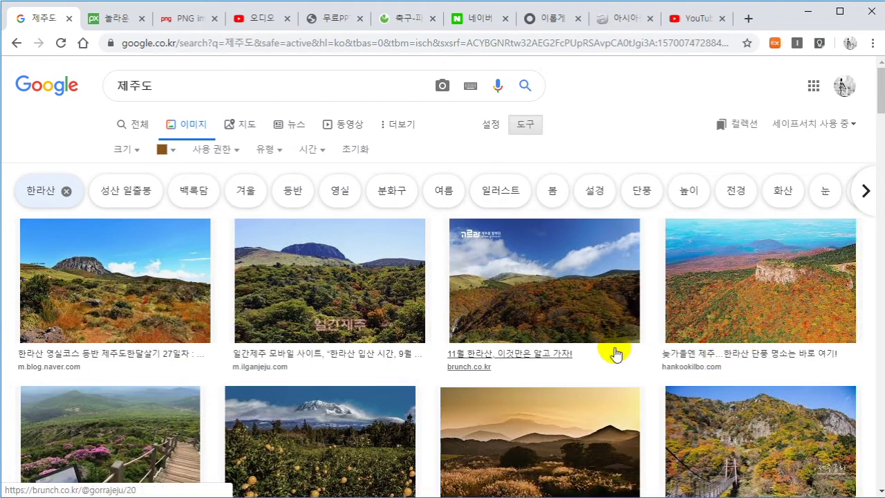
left_click(173, 150)
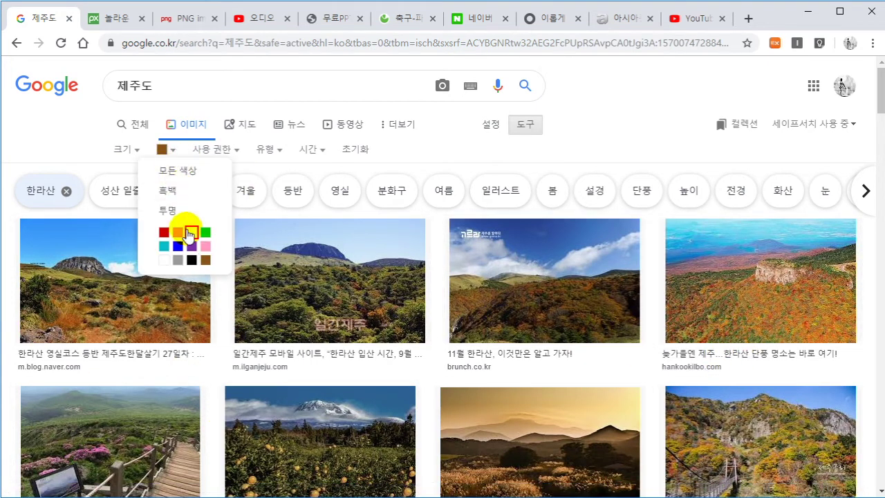
left_click(177, 247)
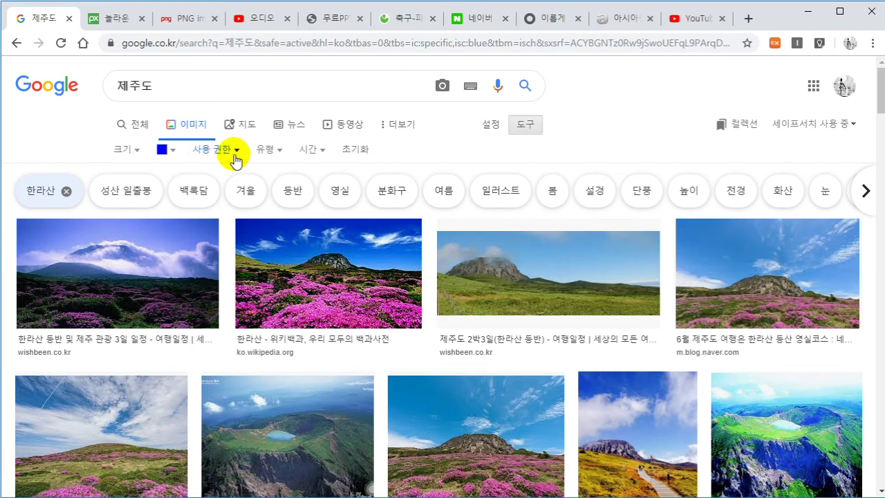
left_click(277, 155)
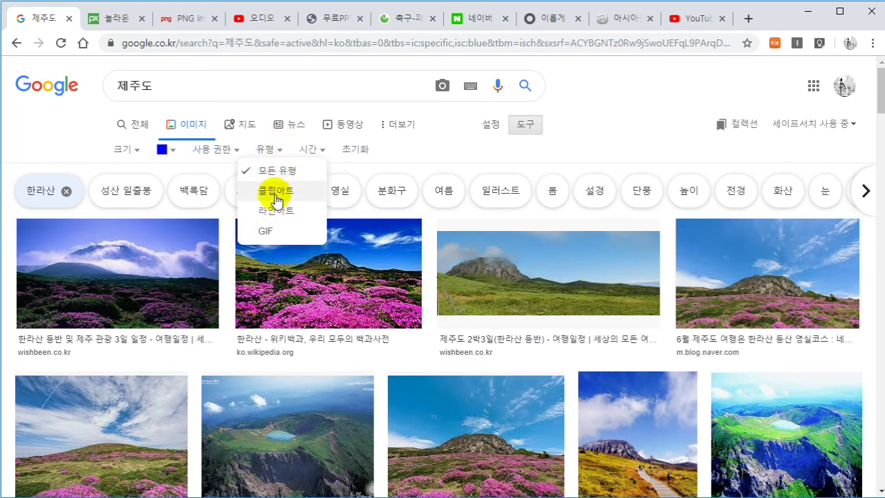
left_click(315, 151)
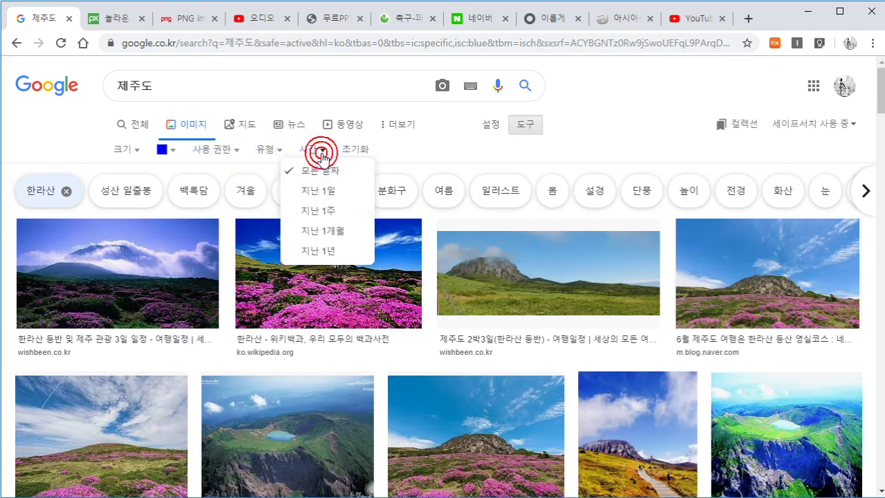
left_click(310, 151)
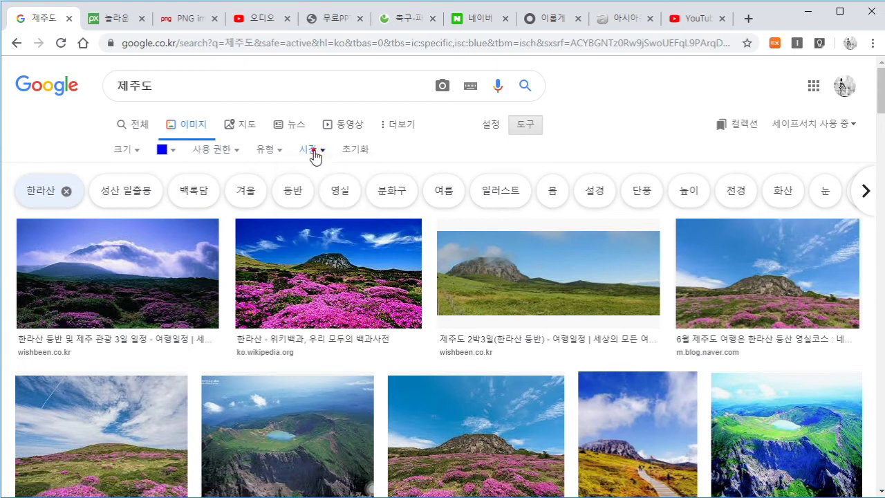
Step: Set the usage rights filter to "수정 후 비상업적 용도로 재사용 가능" and browse the filtered 한라산 images
left_click(229, 156)
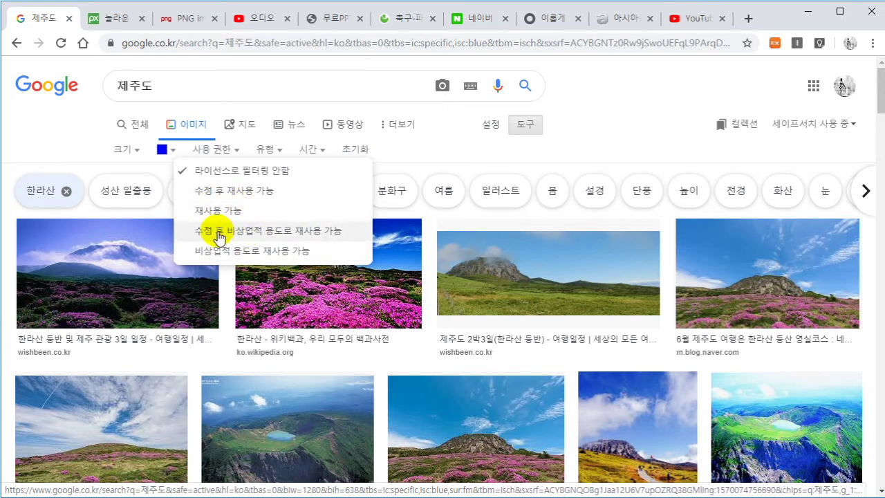
left_click(275, 239)
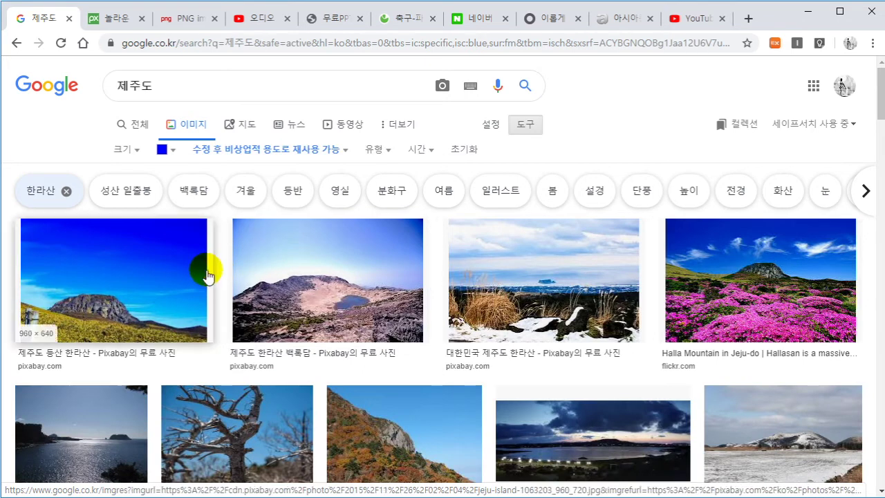
left_click(164, 313)
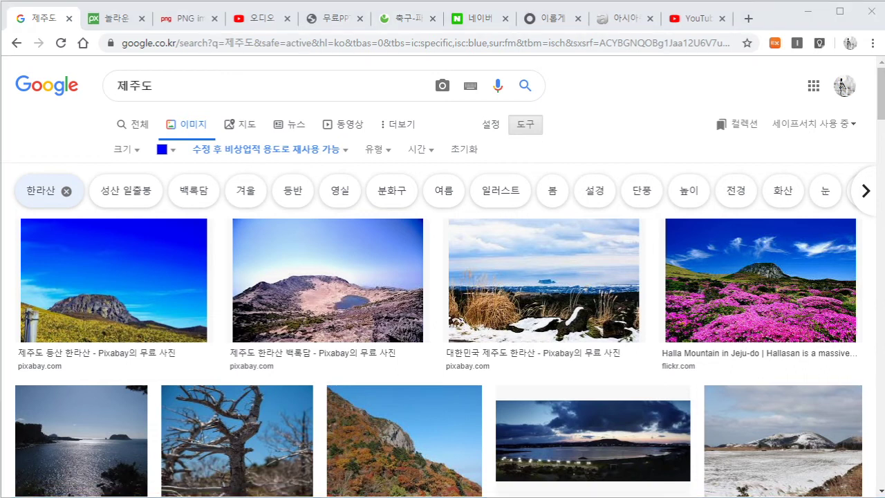
scroll(450, 336, "down", 5)
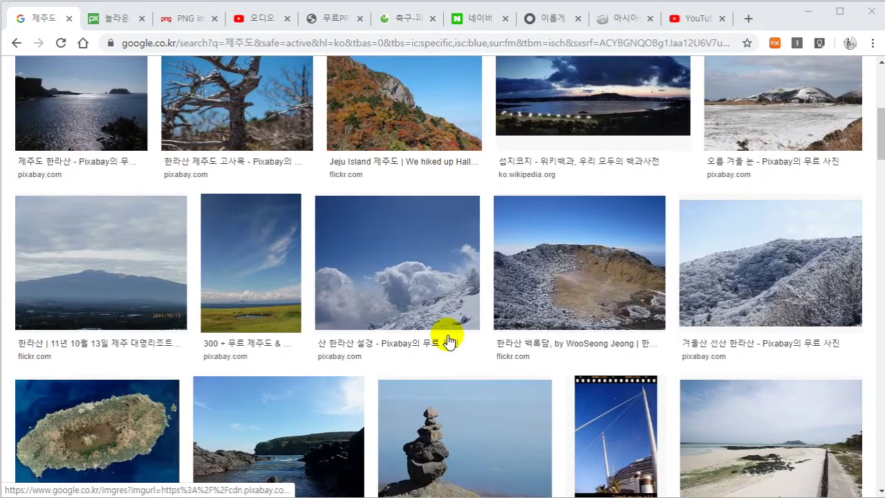
scroll(449, 336, "up", 5)
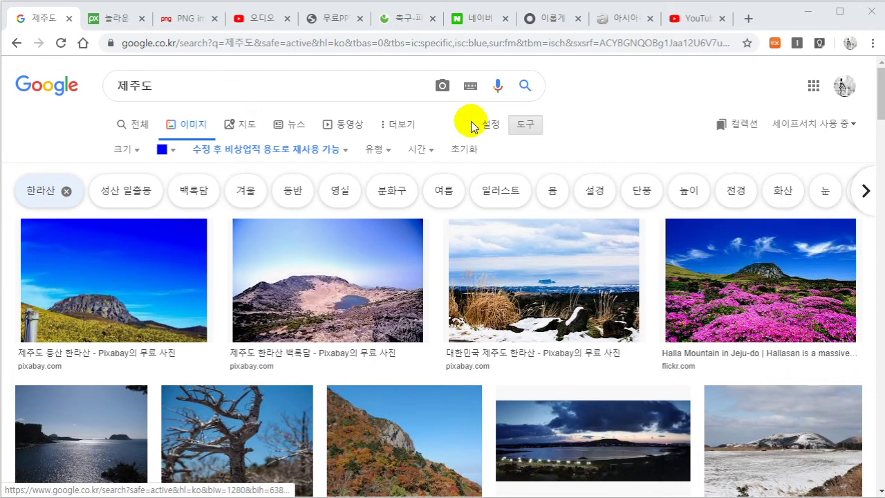
Step: Rerun the 제주도 image search without the 한라산 refinement, keeping the colour filter on blue
left_click(524, 87)
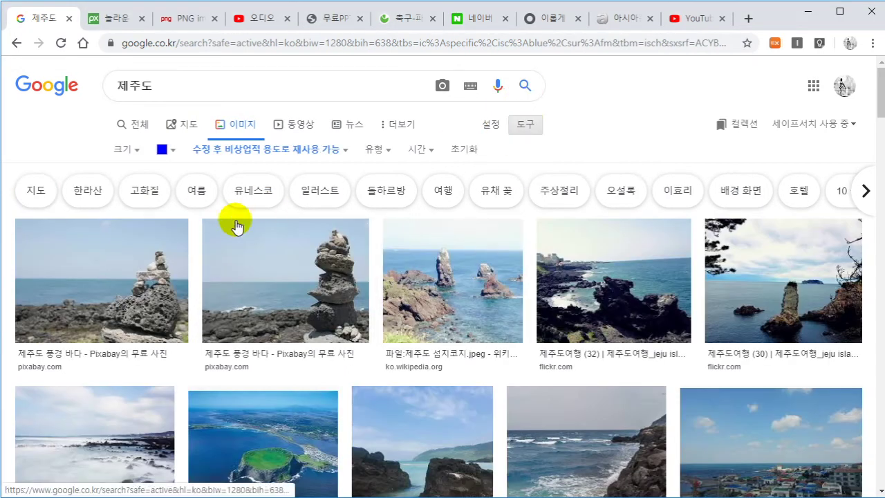
left_click(127, 151)
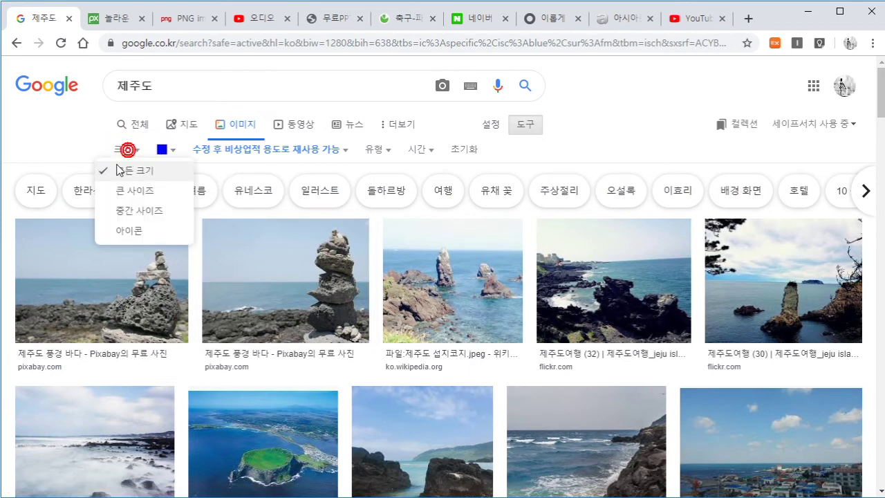
left_click(165, 150)
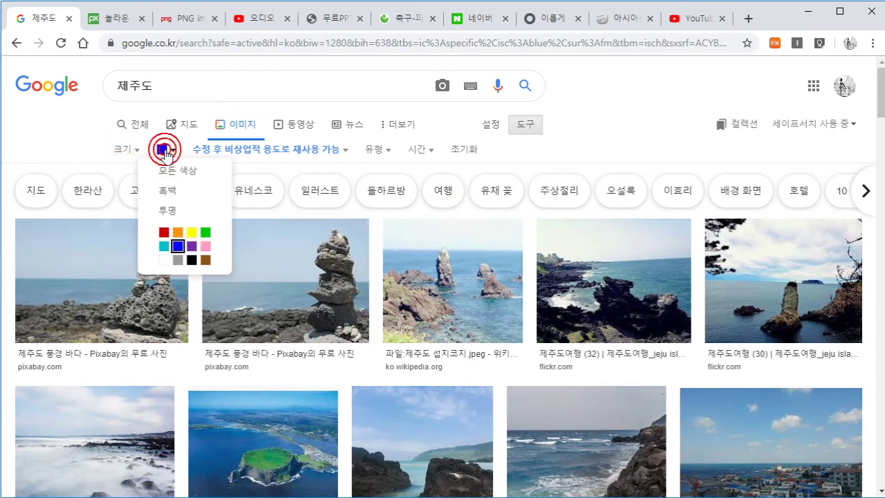
left_click(178, 247)
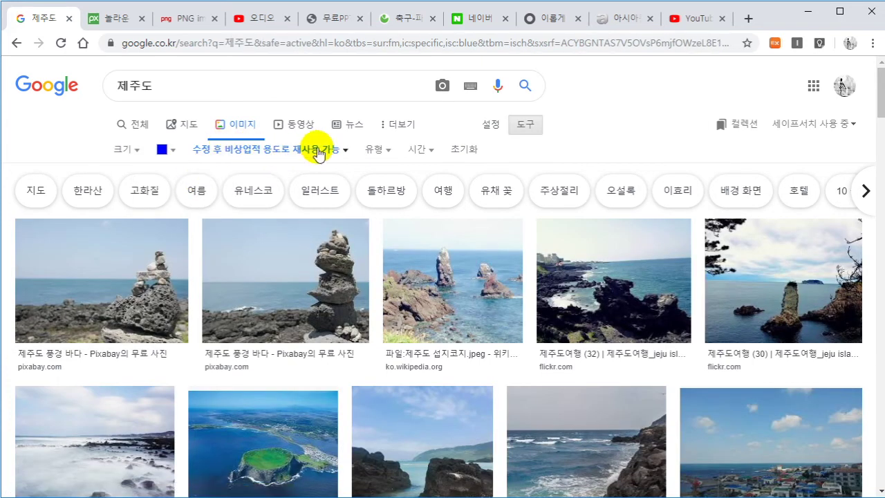
Step: Preview the Wikimedia Commons image "제주도에서6.jpg" and look through its related images
left_click(378, 150)
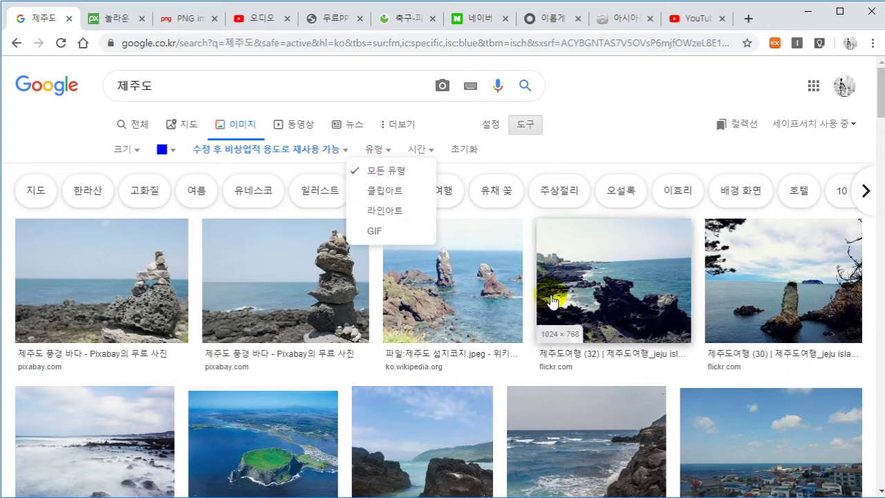
scroll(550, 296, "down", 2)
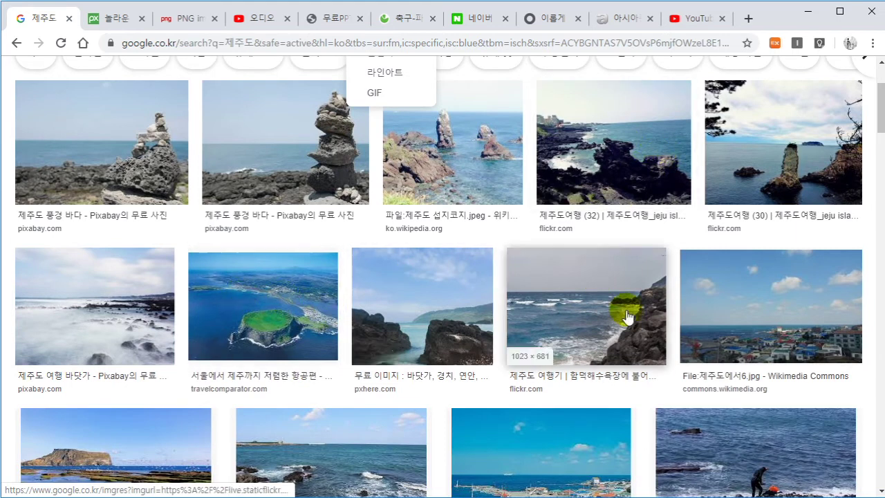
left_click(724, 310)
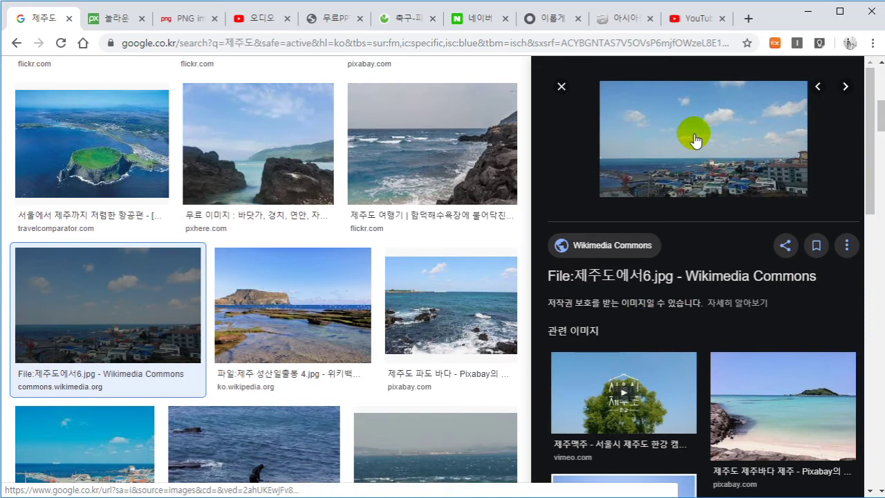
scroll(753, 245, "down", 2)
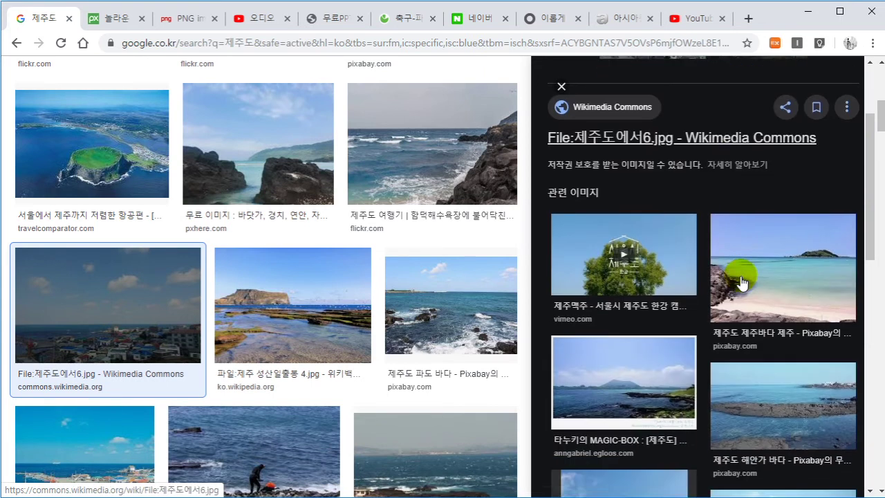
Step: Preview the related Pixabay beach photo and its similar images, and return to the Wikimedia Commons image preview
left_click(762, 307)
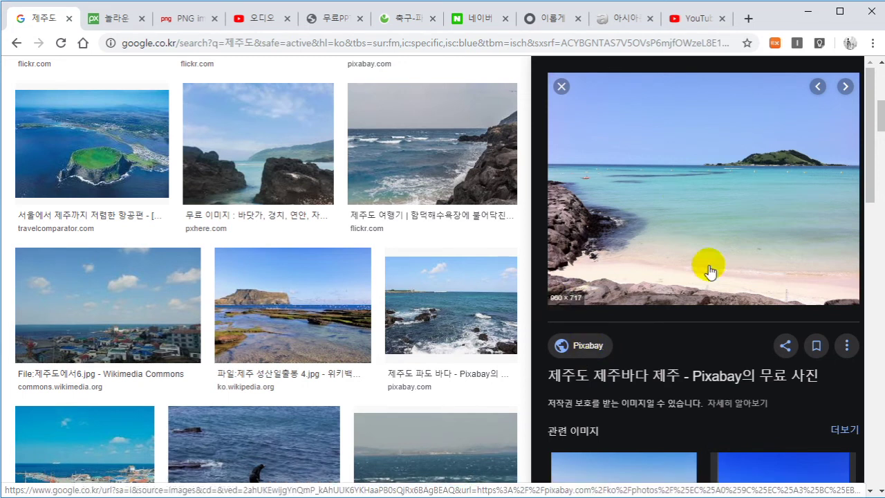
scroll(702, 207, "down", 5)
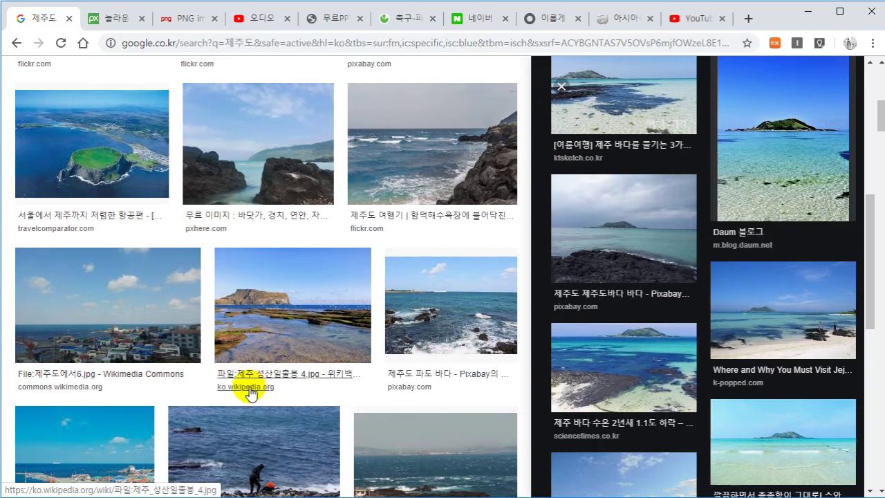
left_click(125, 302)
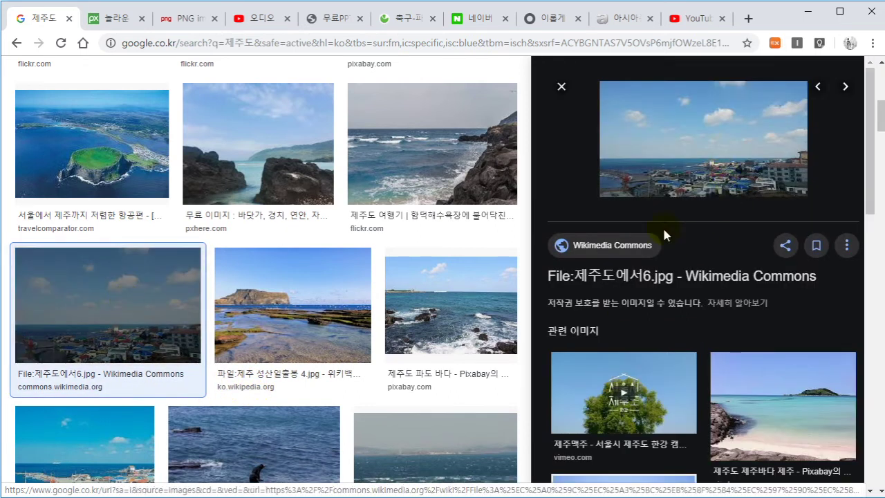
Step: Open the Wikimedia Commons source page of "제주도에서6.jpg", look through it and dismiss the translation notice
left_click(607, 247)
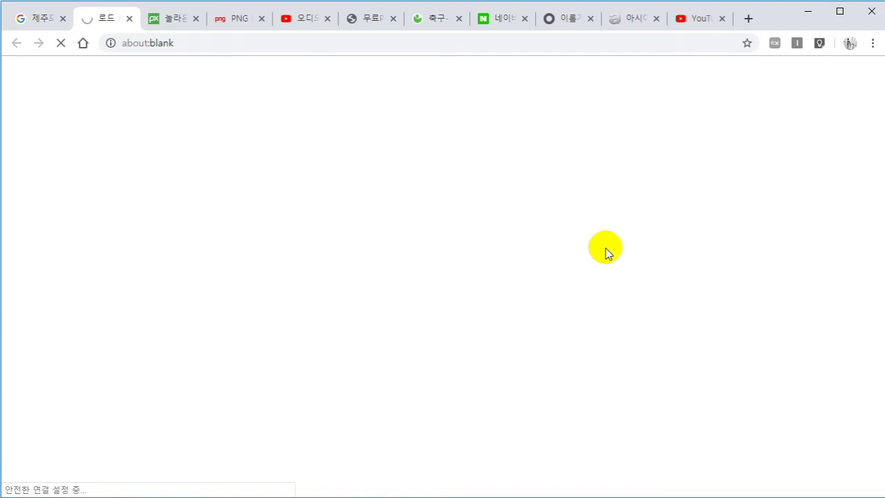
scroll(484, 388, "down", 2)
scroll(417, 306, "up", 1)
scroll(415, 301, "down", 1)
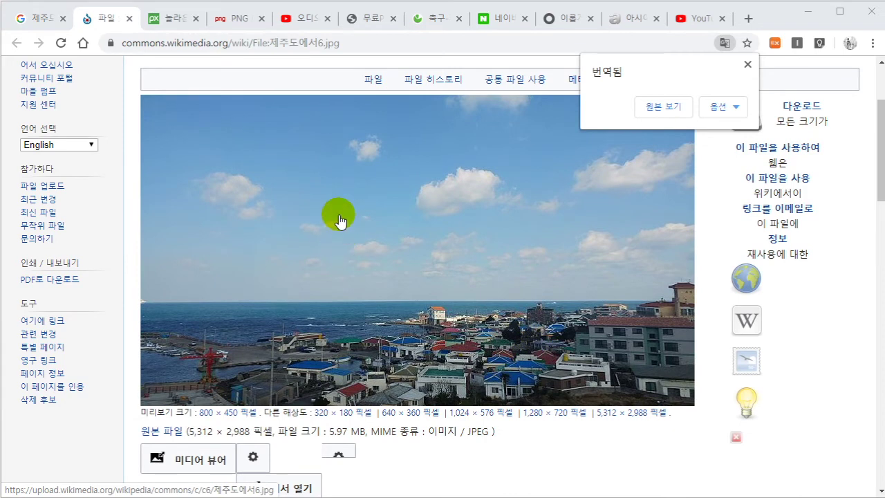
scroll(338, 222, "down", 2)
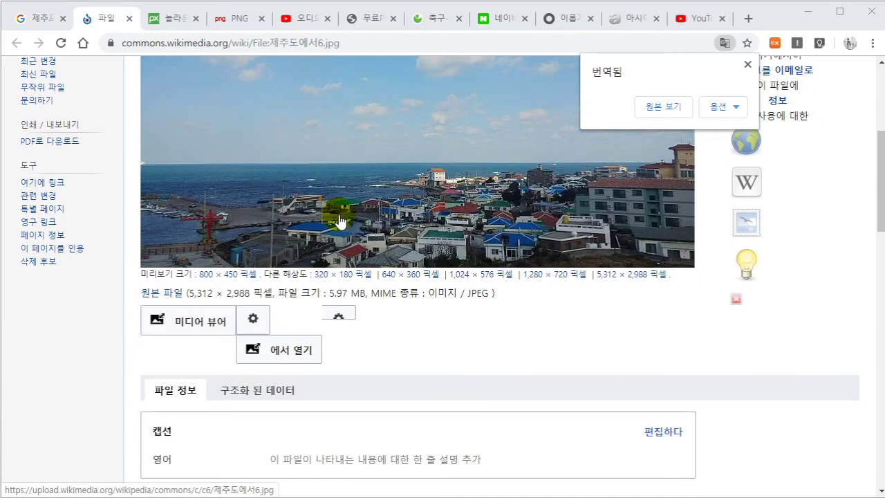
scroll(339, 219, "up", 2)
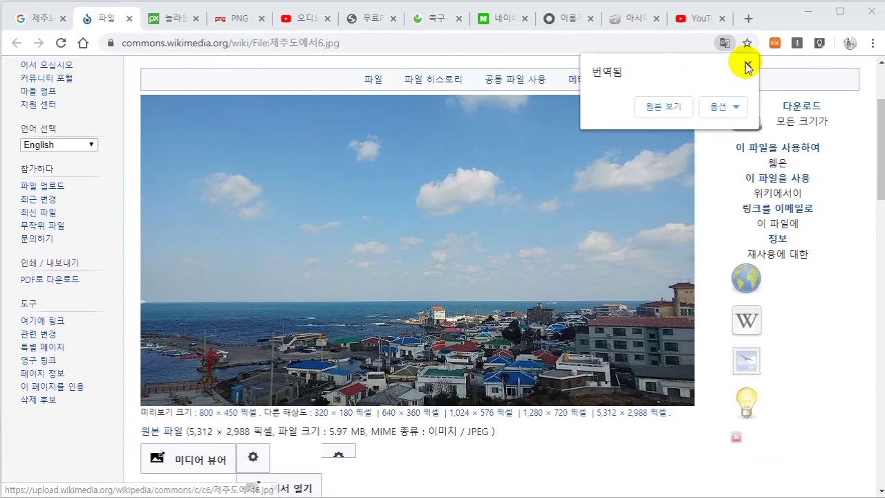
left_click(748, 64)
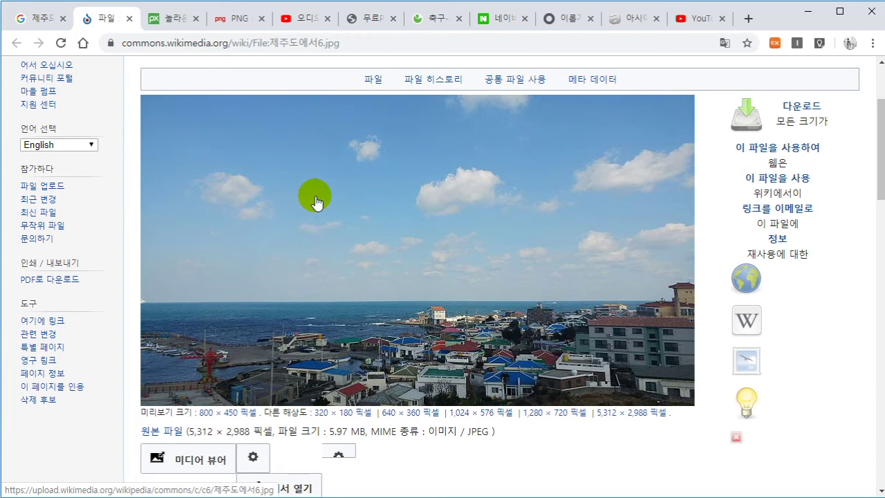
Step: Save the Wikimedia Commons image as a JPEG named 제주도 in the 실무파포 folder on the desktop
right_click(322, 194)
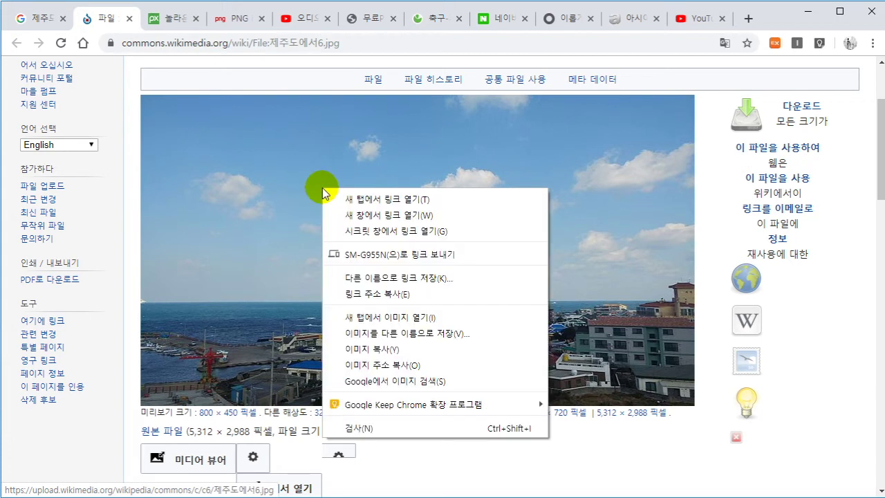
left_click(360, 334)
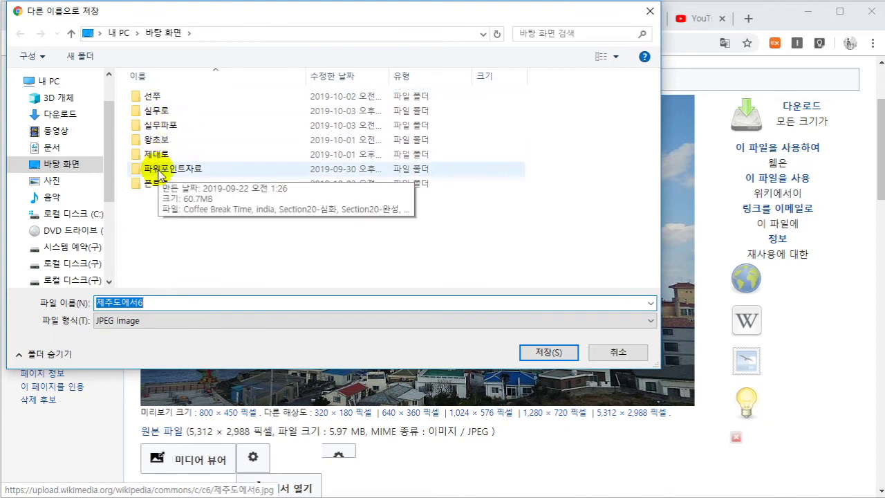
double_click(159, 124)
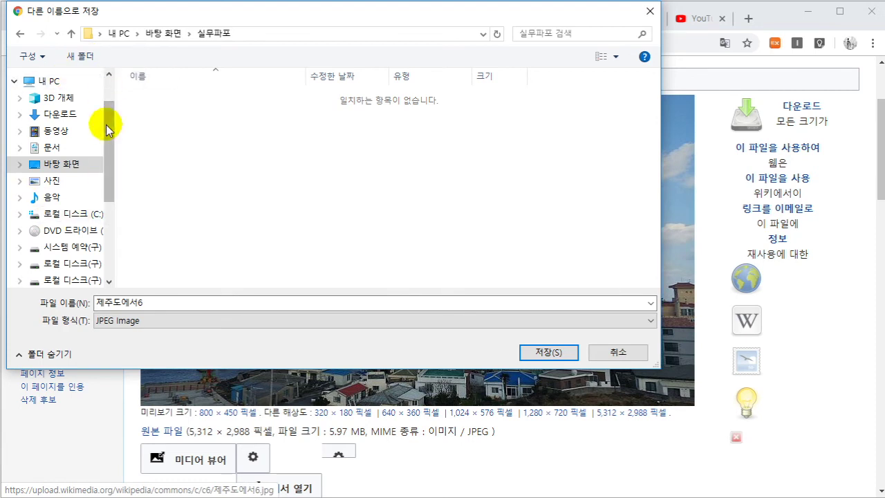
left_click(166, 303)
left_click(151, 304)
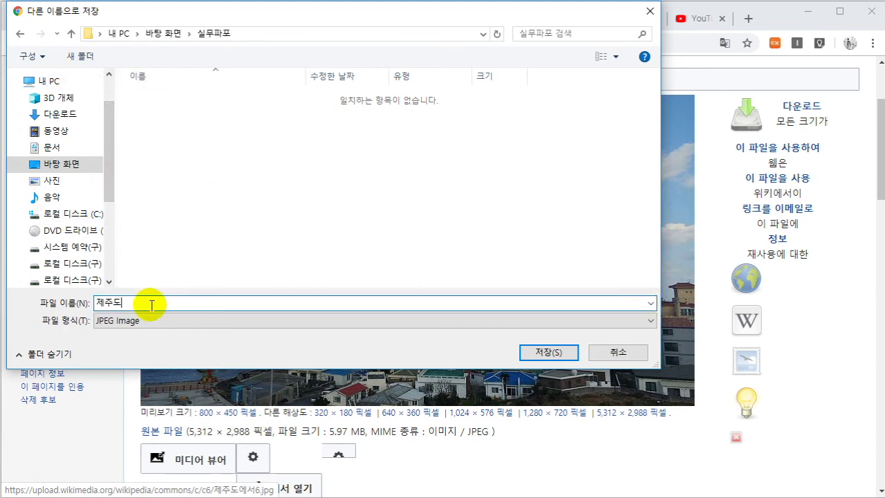
key("BackSpace")
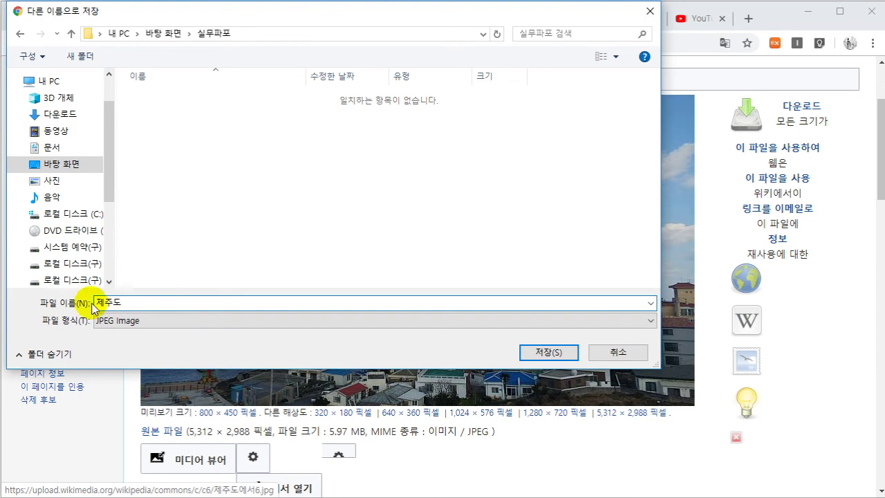
left_click(550, 353)
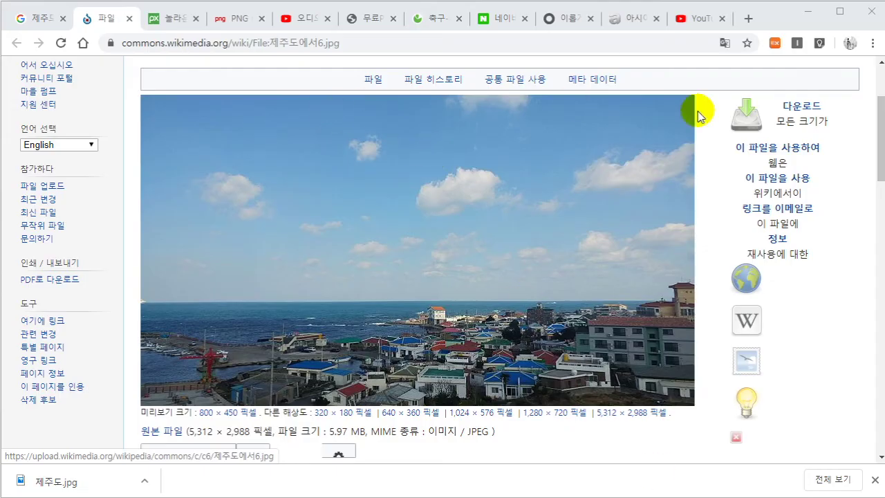
right_click(403, 198)
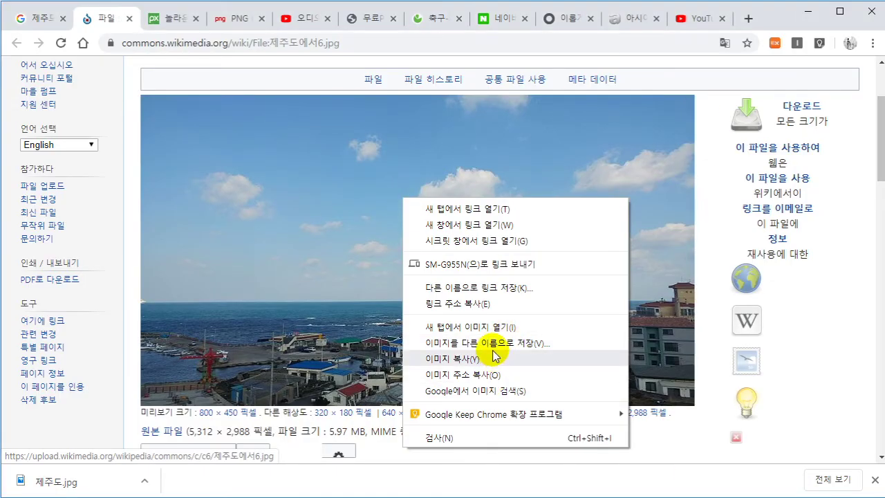
left_click(492, 344)
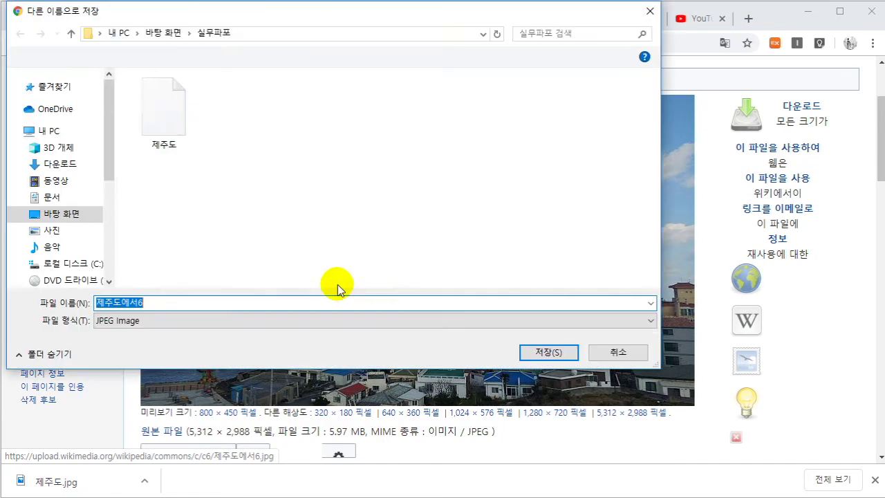
left_click_drag(192, 16, 195, 37)
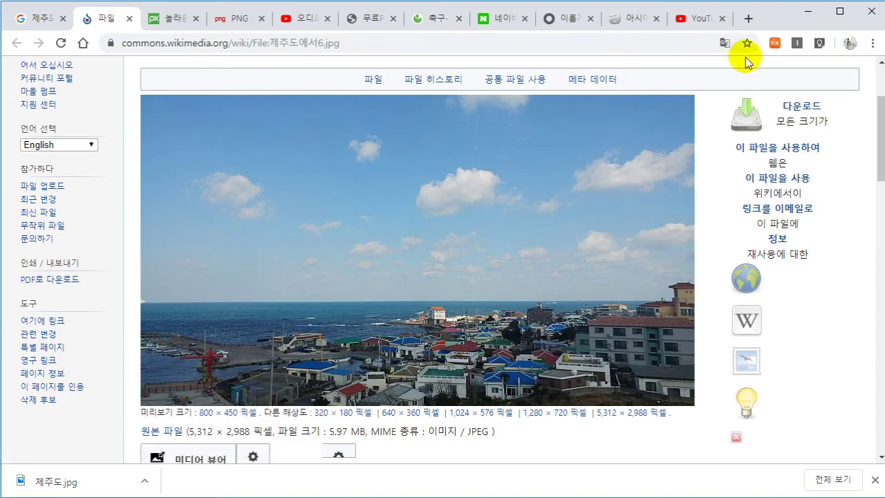
Step: Examine the download location and the ask-before-saving option in Chrome's advanced settings, and close the settings
left_click(871, 44)
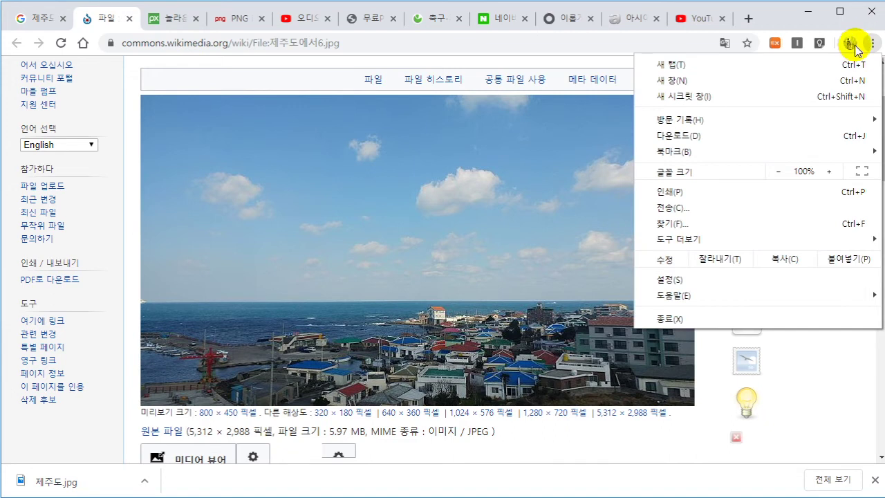
left_click(659, 281)
scroll(405, 215, "down", 7)
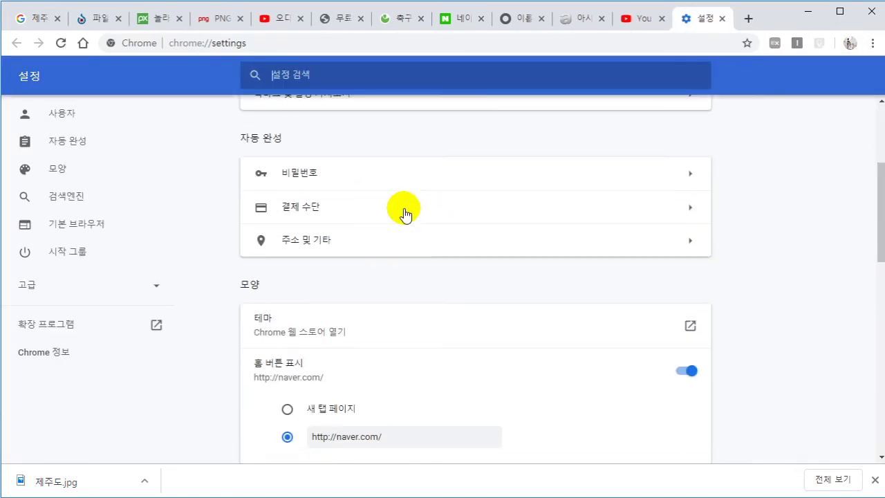
scroll(405, 215, "down", 2)
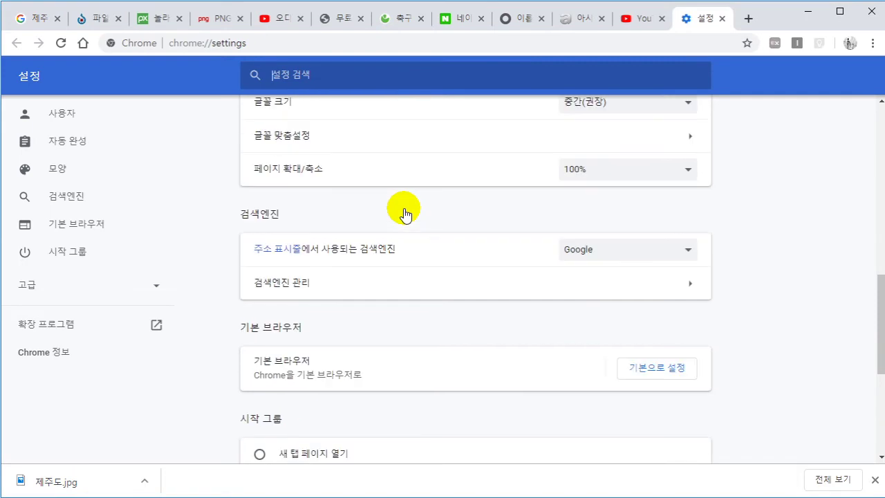
scroll(404, 208, "down", 4)
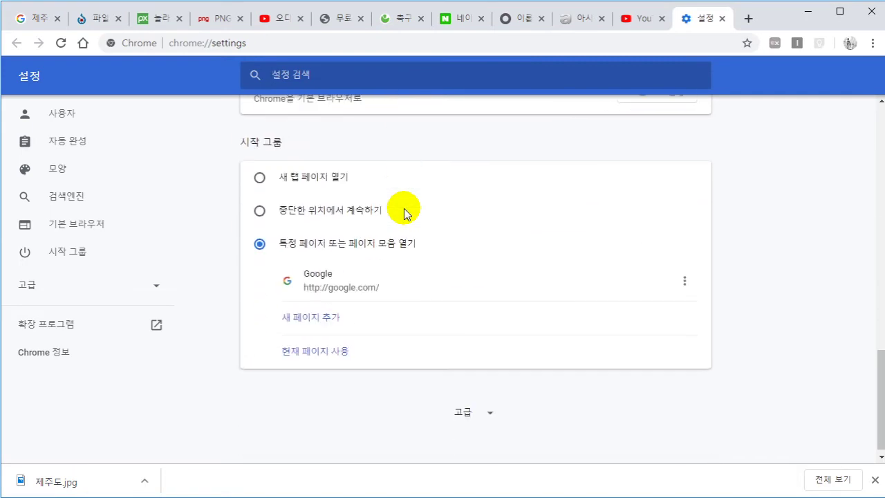
scroll(470, 405, "down", 1)
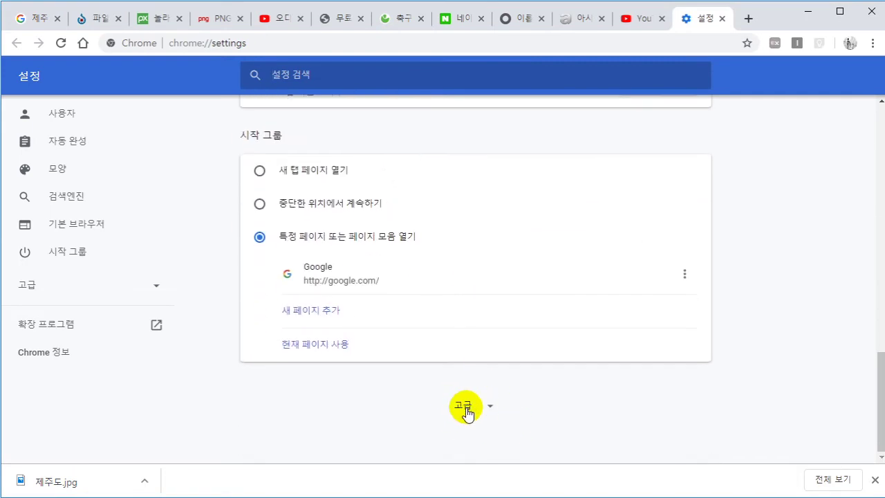
left_click(465, 409)
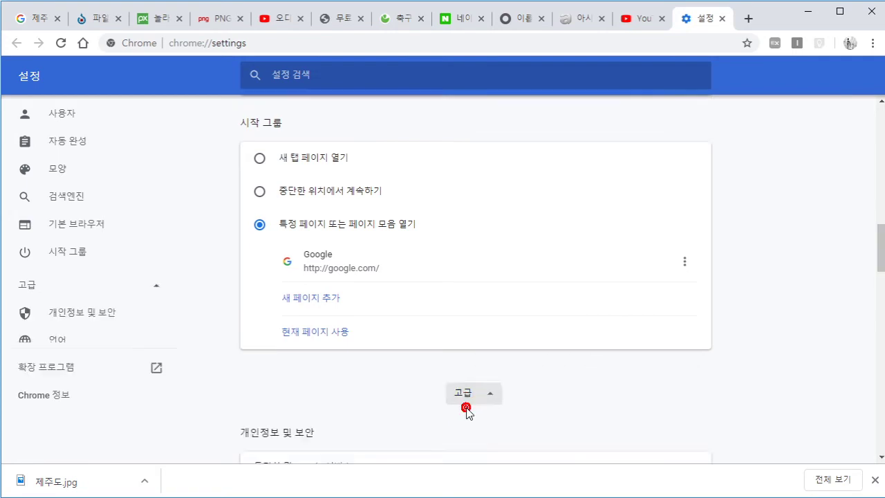
scroll(492, 372, "down", 5)
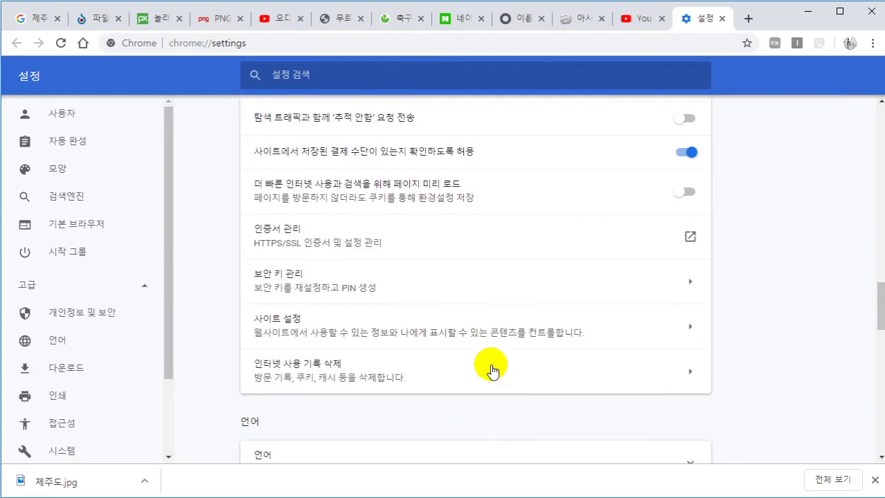
scroll(492, 371, "down", 5)
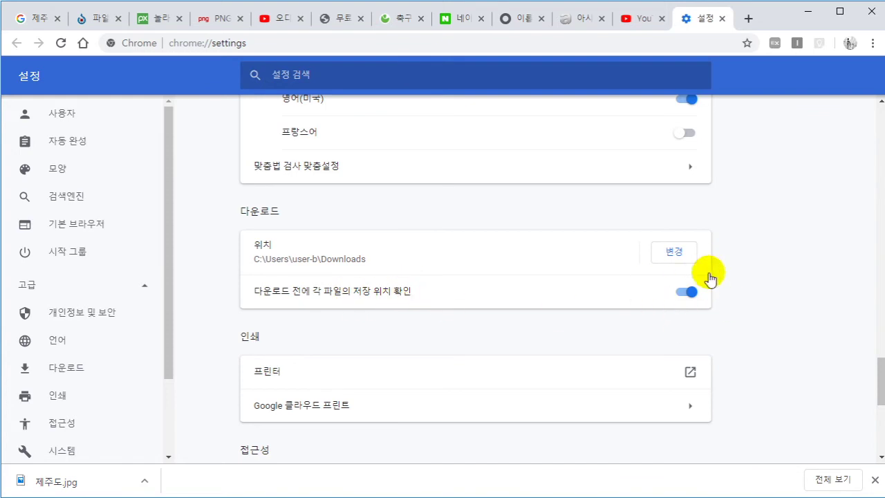
left_click(721, 19)
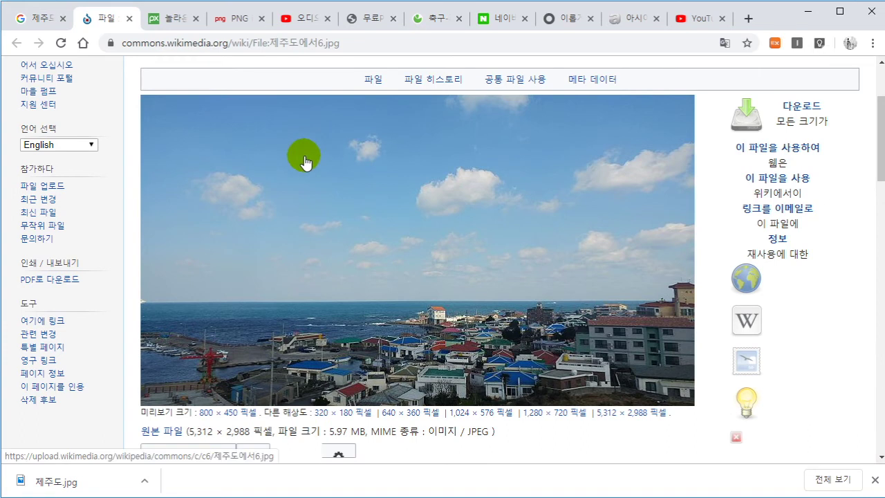
Step: Close the Wikimedia Commons page and clear the search term 제주도 on the Google Images results page
left_click(130, 21)
left_click(34, 25)
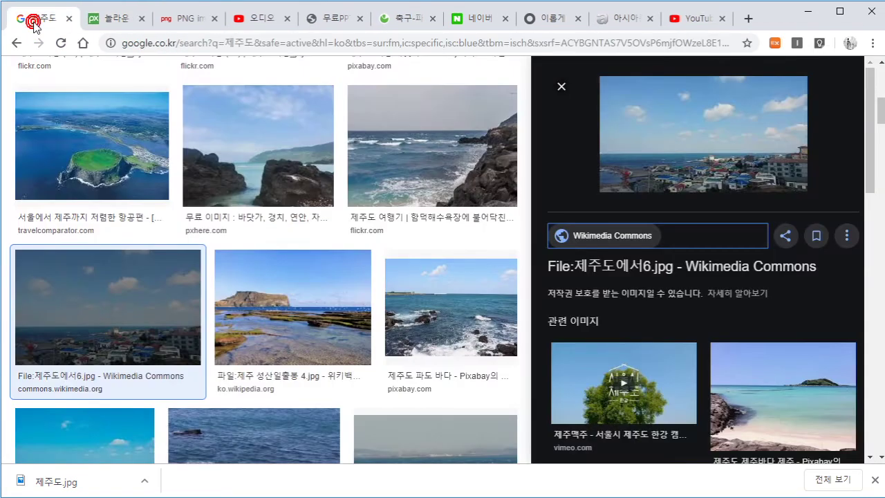
scroll(318, 158, "up", 6)
left_click(149, 85)
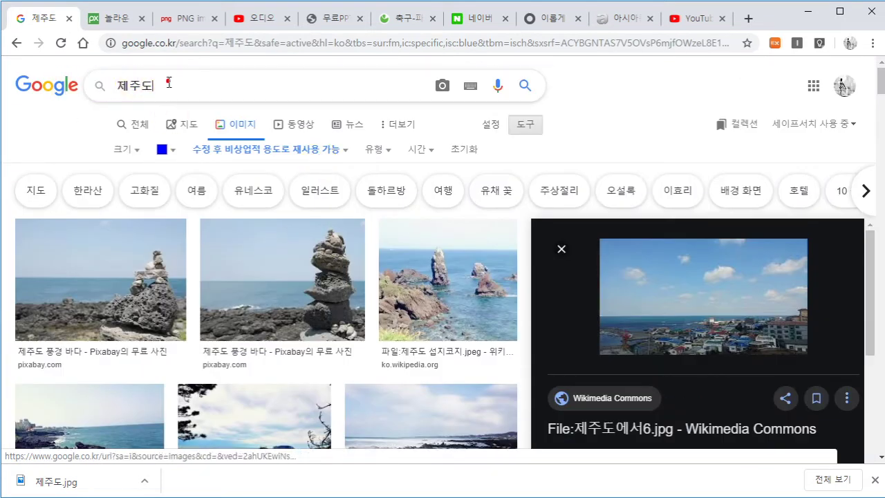
left_click(158, 85)
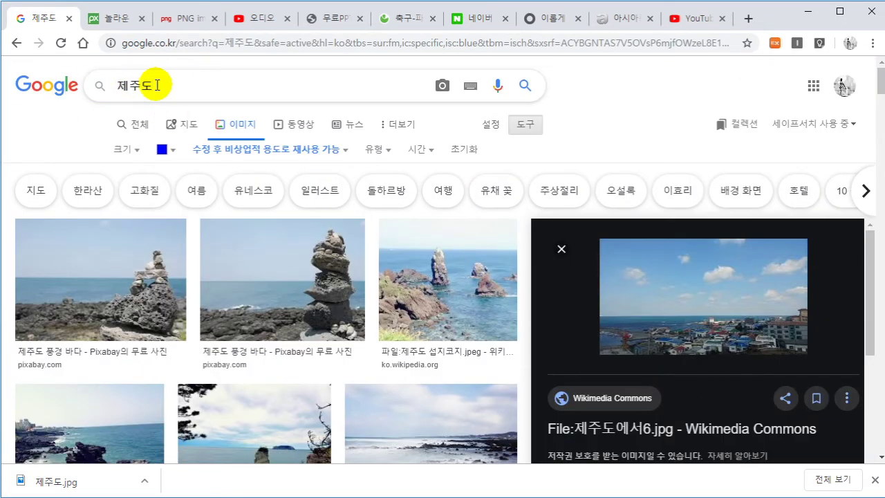
left_click_drag(156, 85, 118, 86)
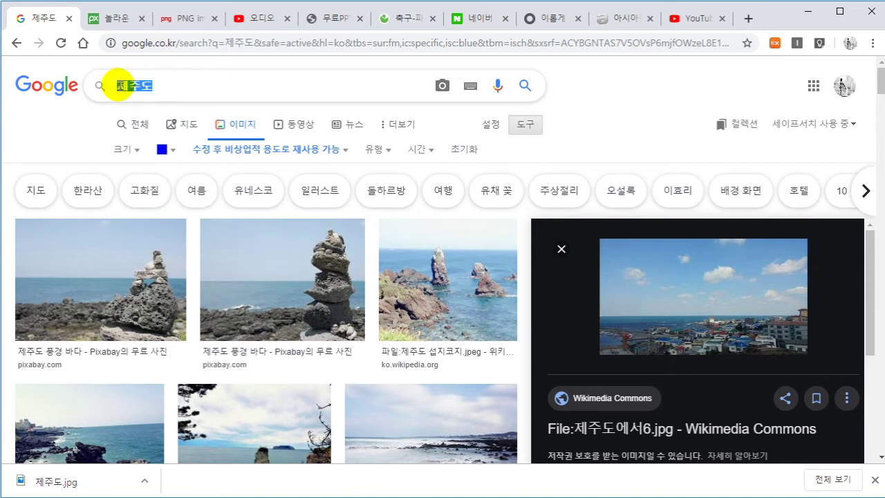
key("BackSpace")
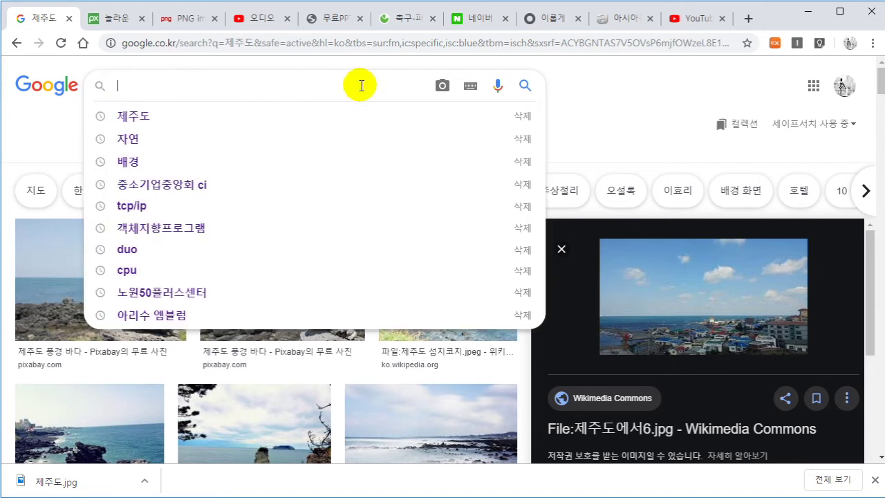
Step: Run a search by image with the uploaded file 제주도.jpg from the desktop's 실무파포 folder and look through the results
left_click(444, 87)
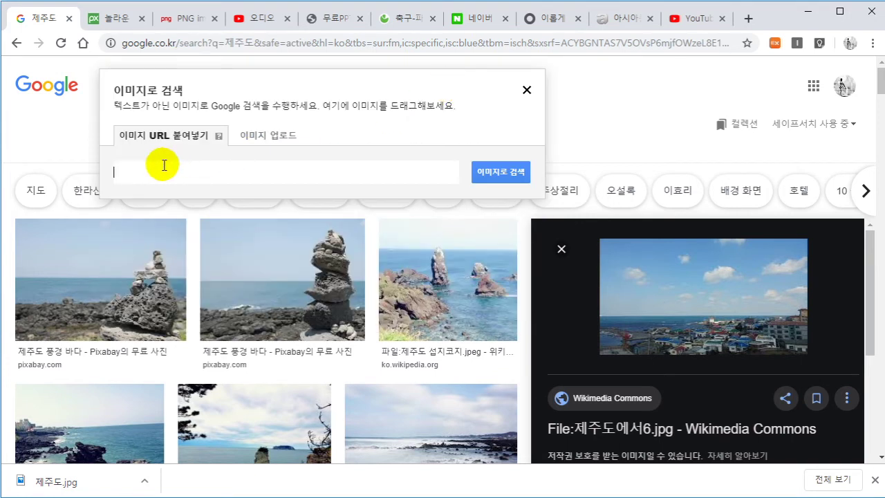
left_click(263, 138)
left_click(142, 172)
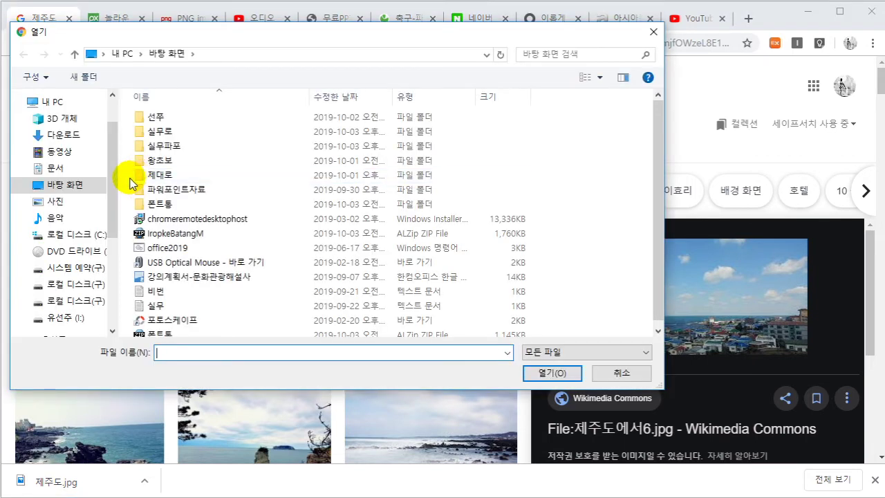
double_click(161, 145)
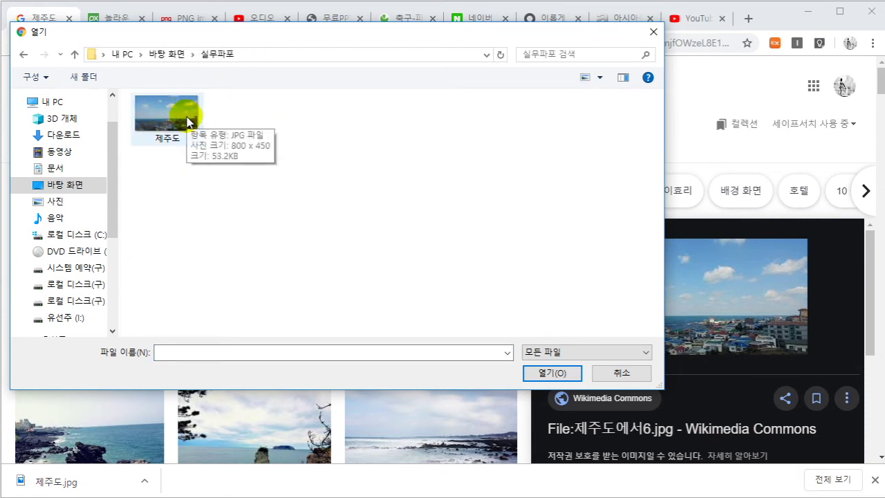
left_click(191, 116)
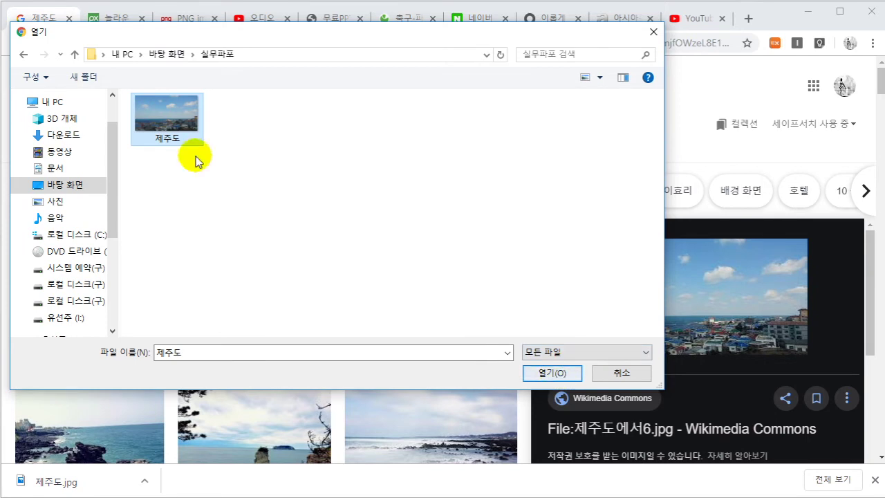
left_click(549, 373)
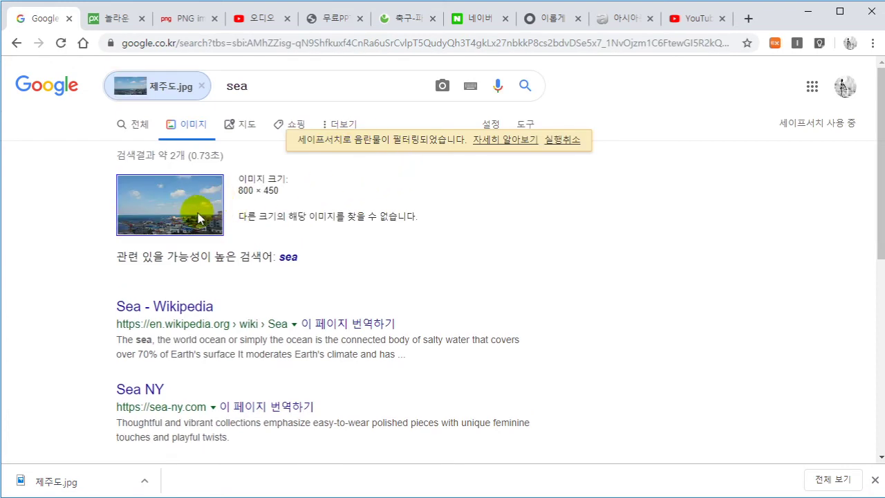
scroll(559, 302, "down", 4)
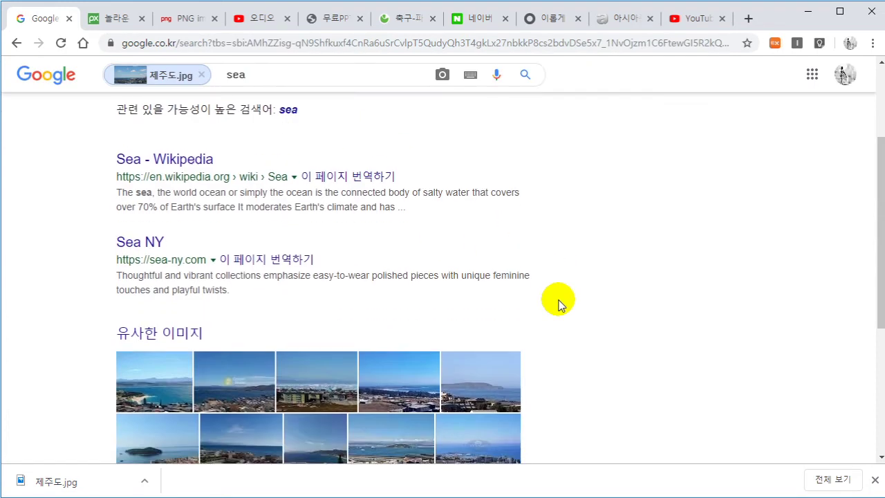
scroll(197, 192, "up", 5)
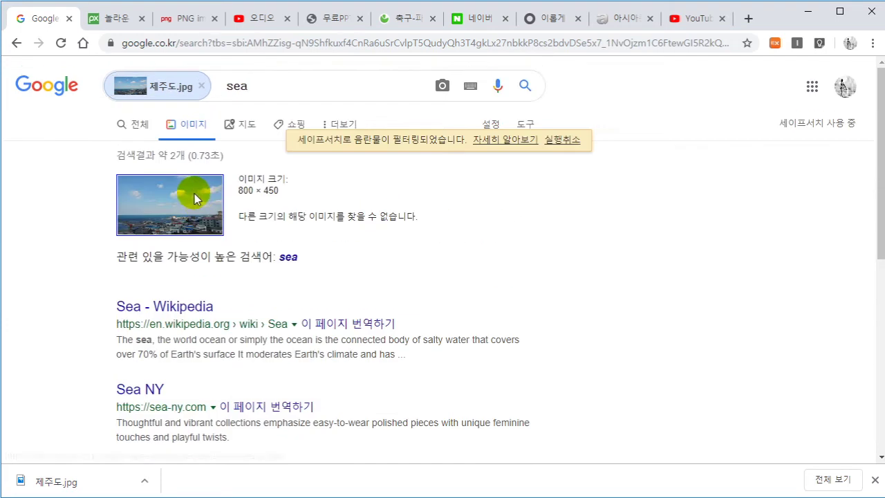
Step: Look through the visually similar images in the search results and check the presentation slide listing free image sites
scroll(198, 203, "down", 5)
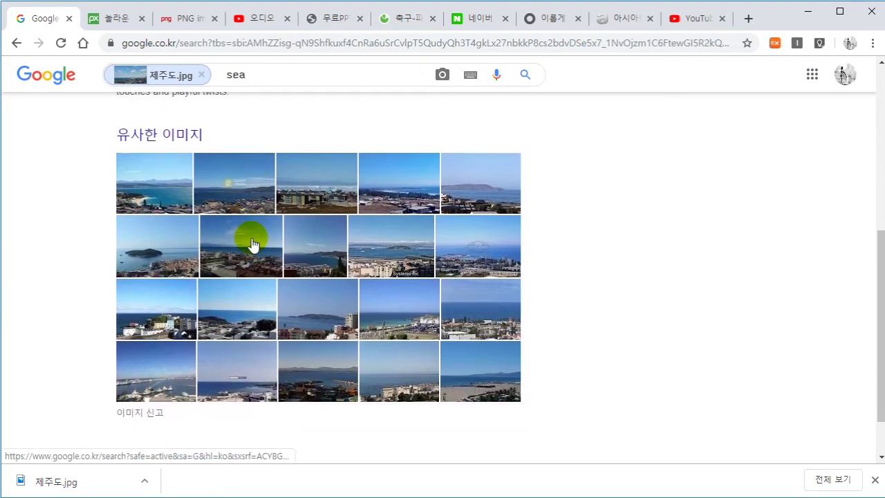
left_click(576, 340)
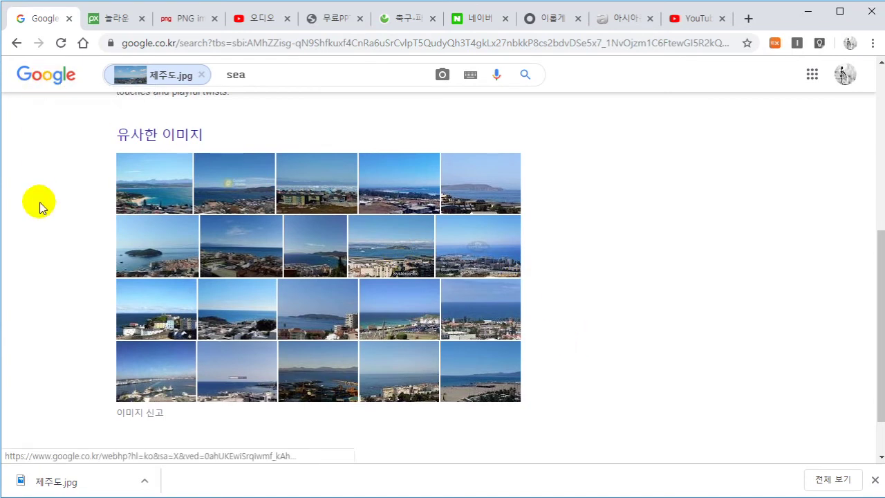
left_click(599, 298)
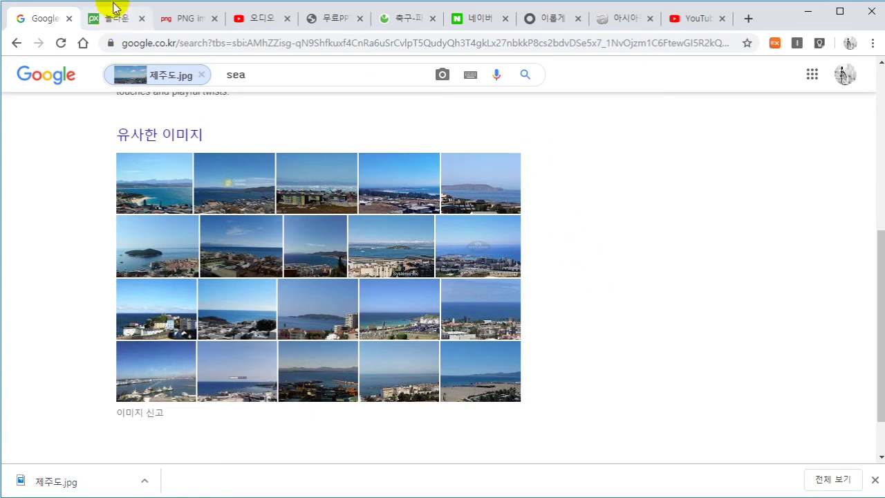
key("alt+Tab")
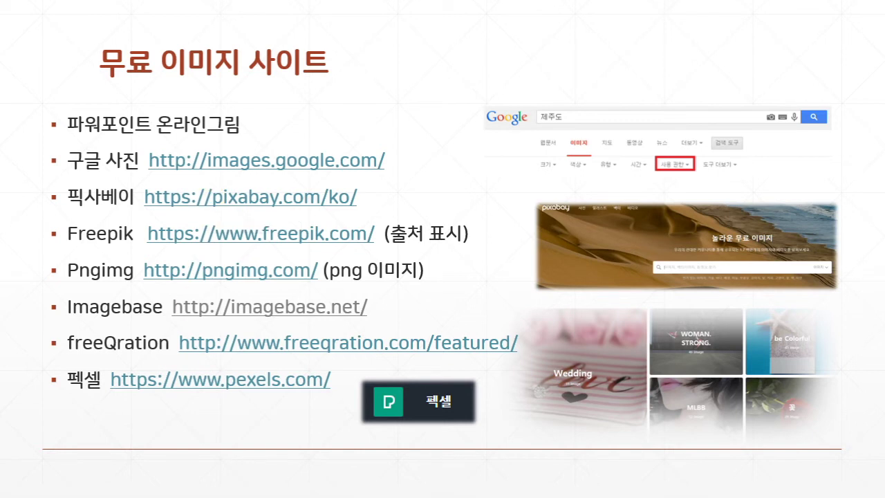
key("alt+Tab")
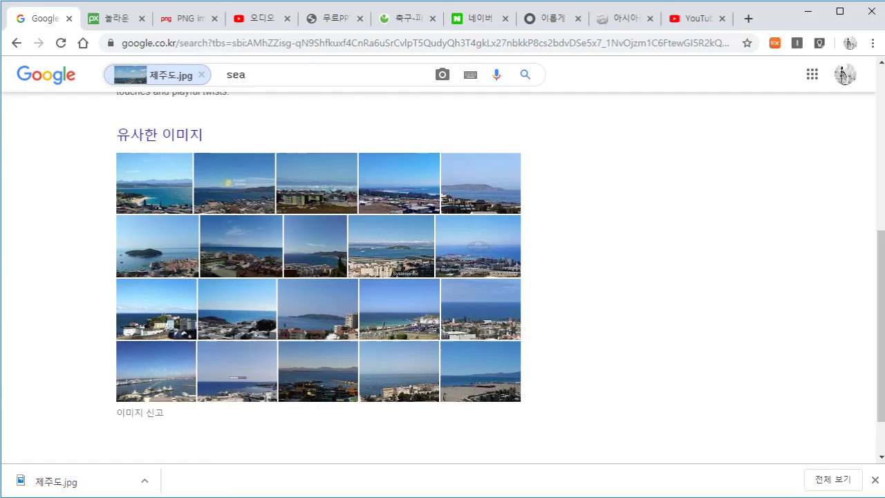
Step: Switch to the open Pixabay page and search its images for 제주도
left_click(94, 26)
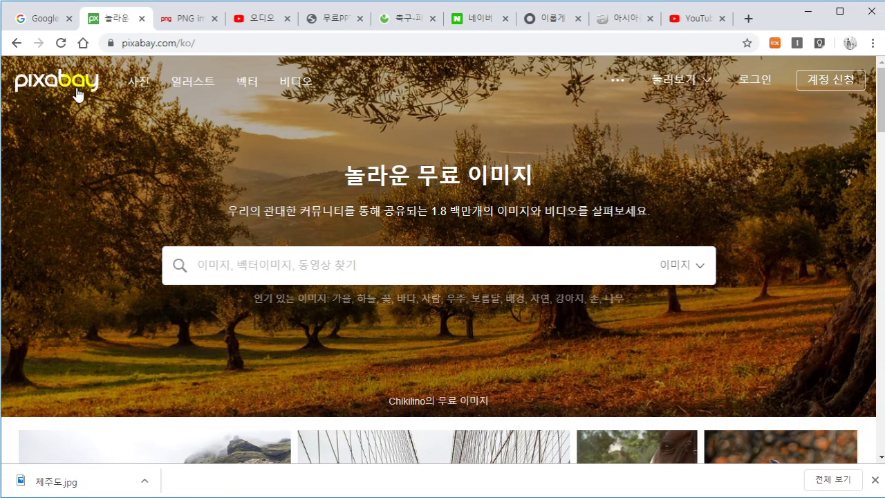
left_click(200, 87)
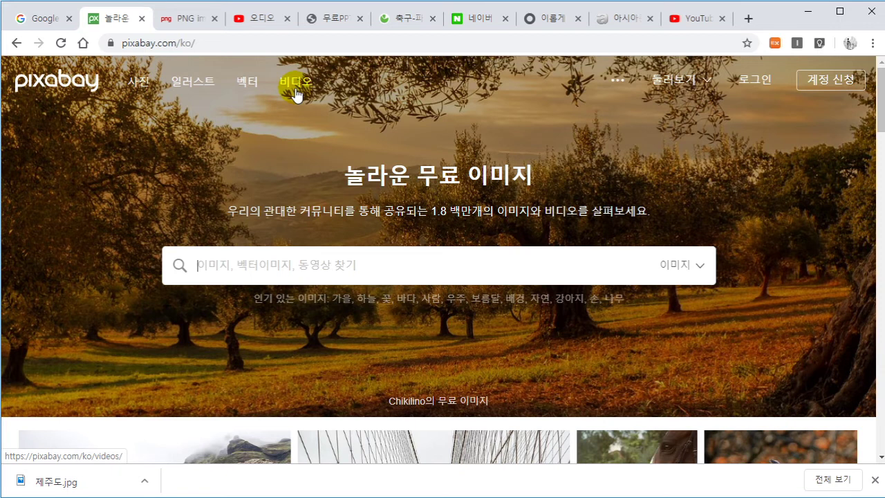
left_click(306, 259)
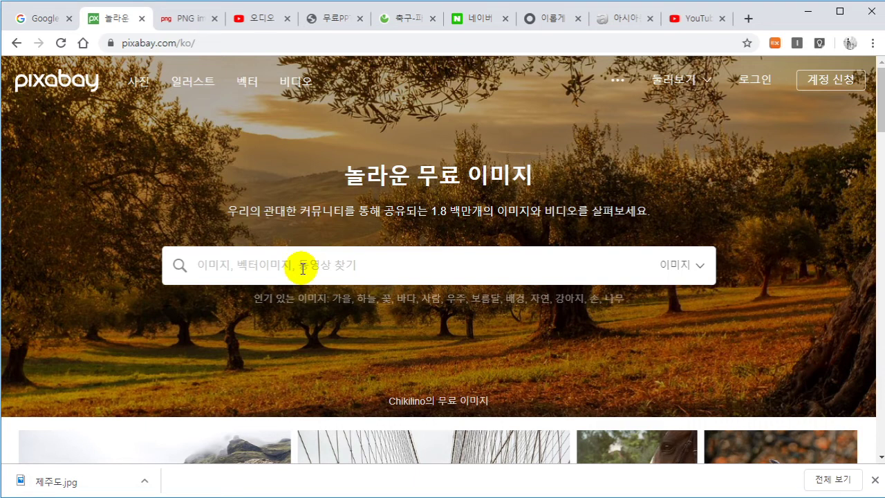
type("제주")
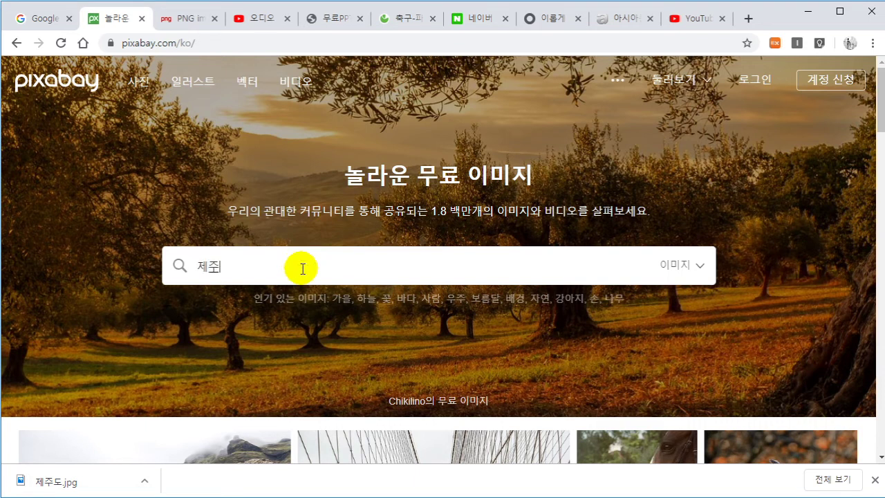
type("도")
key("Return")
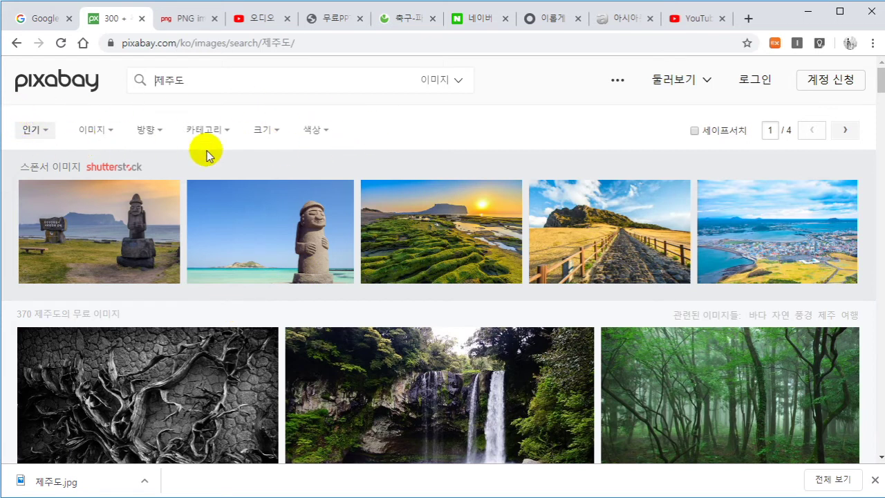
Step: Check the image type options, restrict the 제주도 results to the 가로 orientation, and look through them
left_click(102, 132)
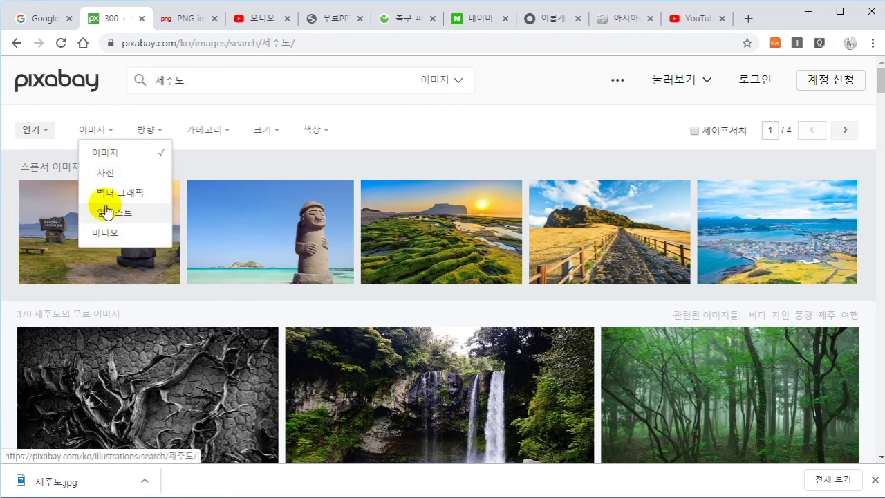
left_click(149, 131)
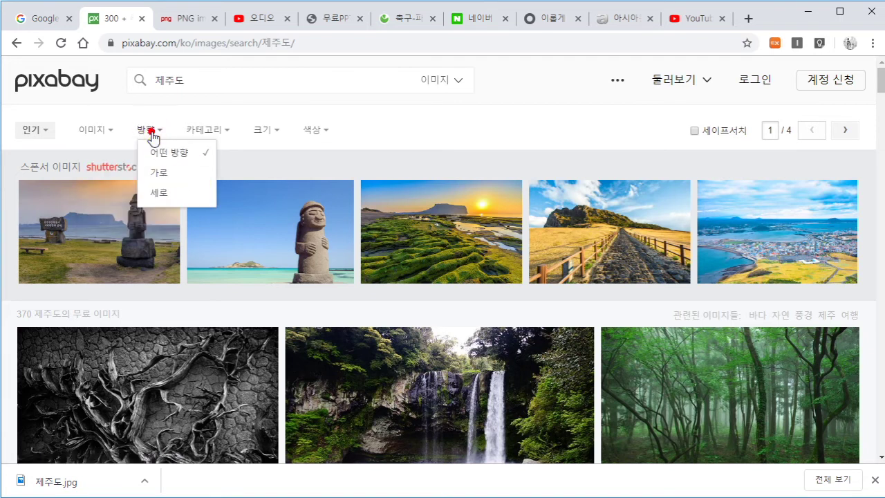
left_click(178, 175)
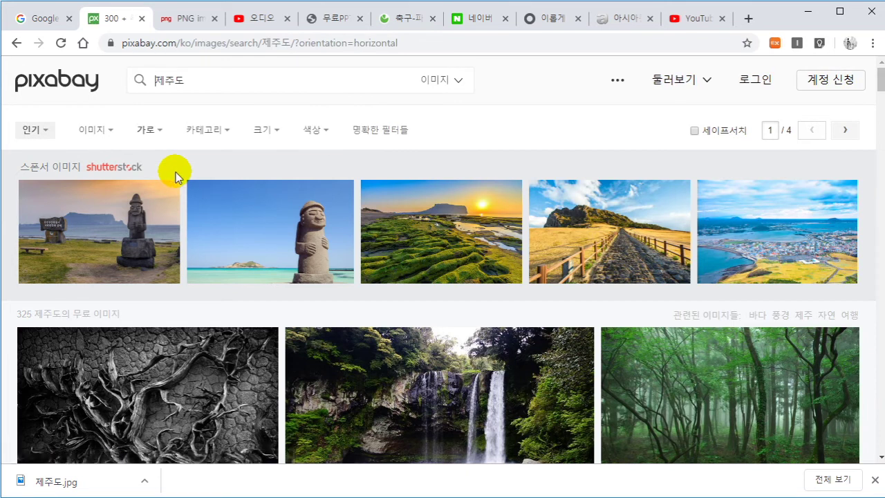
scroll(323, 332, "down", 1)
scroll(323, 340, "down", 5)
scroll(323, 340, "up", 6)
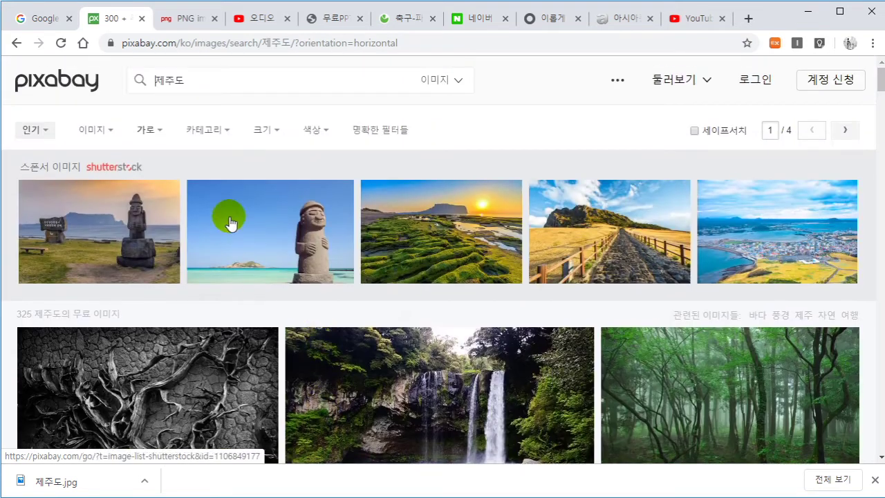
Step: Narrow the 제주도 results to the 건축물 category and a minimum size of 1024 × 768 px
left_click(212, 135)
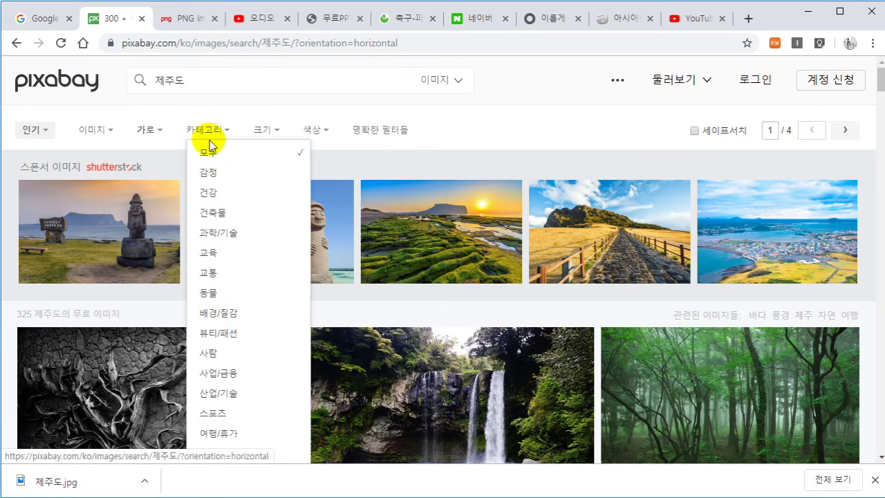
left_click(227, 212)
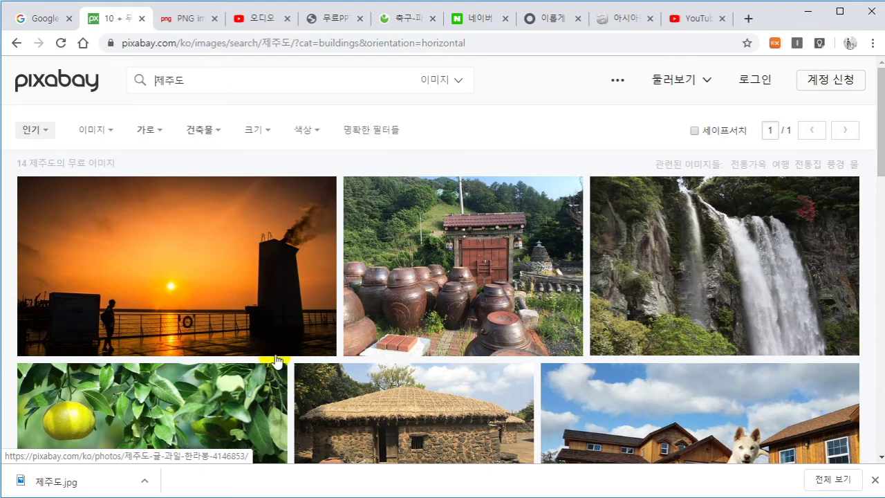
left_click(257, 142)
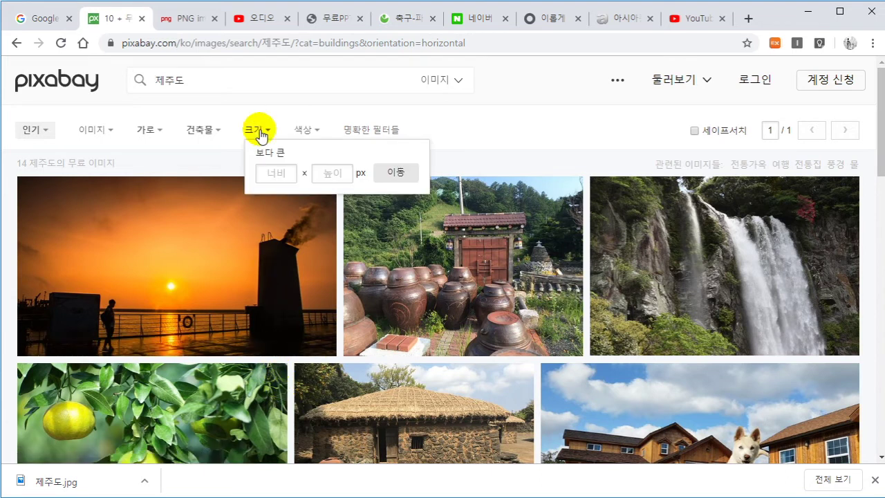
left_click(274, 173)
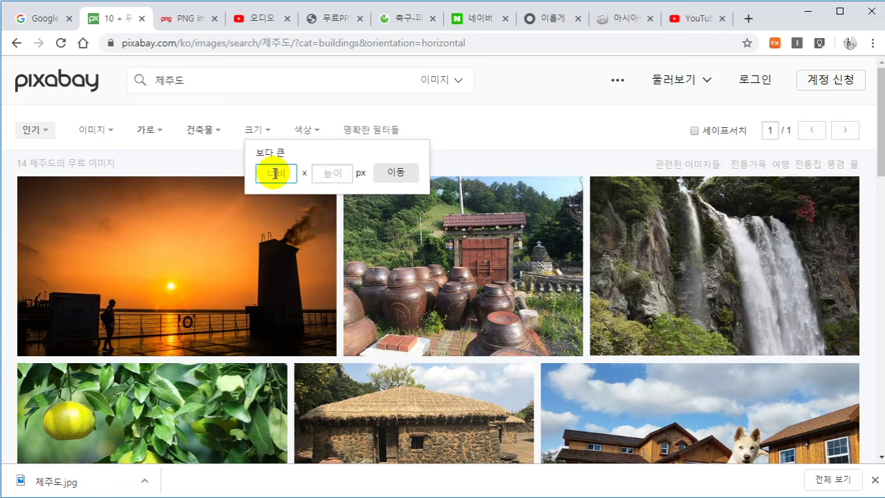
left_click(335, 174)
type("76")
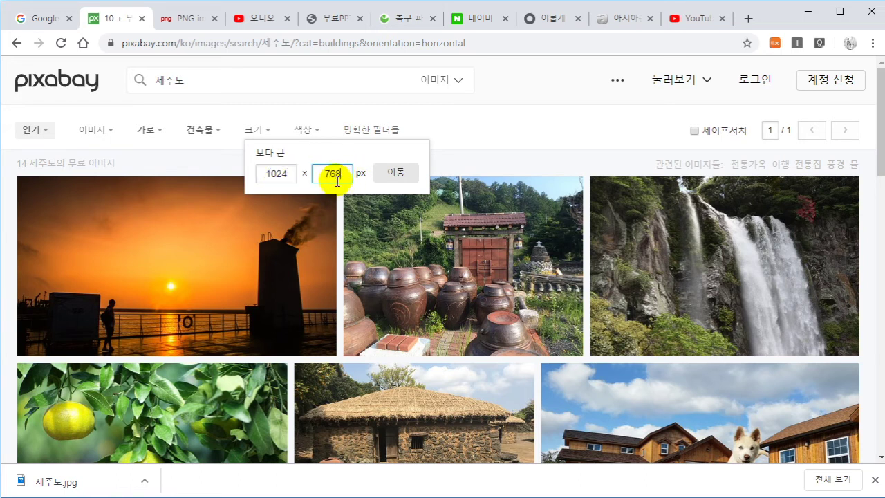
type("8")
left_click(399, 176)
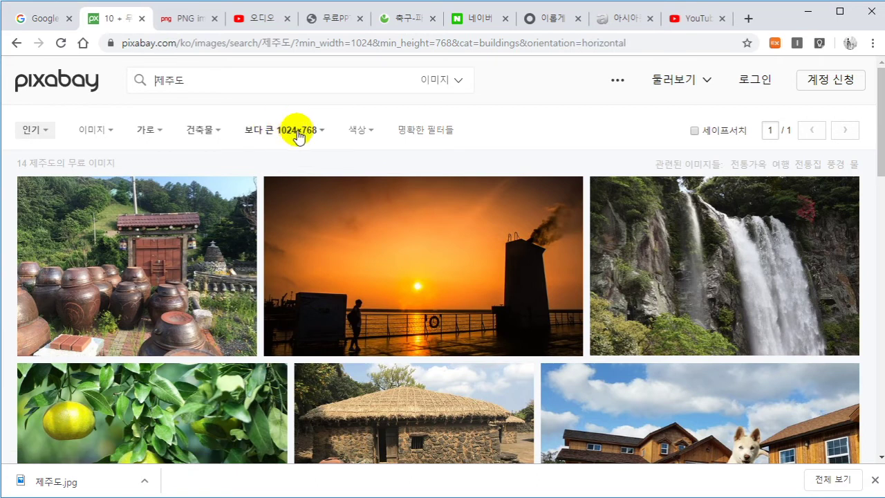
Step: Filter the 제주도 results by the colour brown and look through the remaining images
left_click(366, 132)
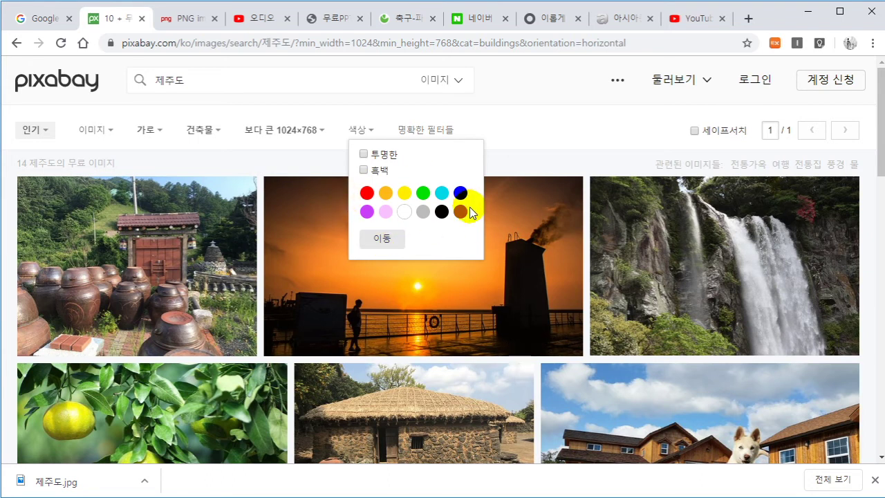
left_click(382, 240)
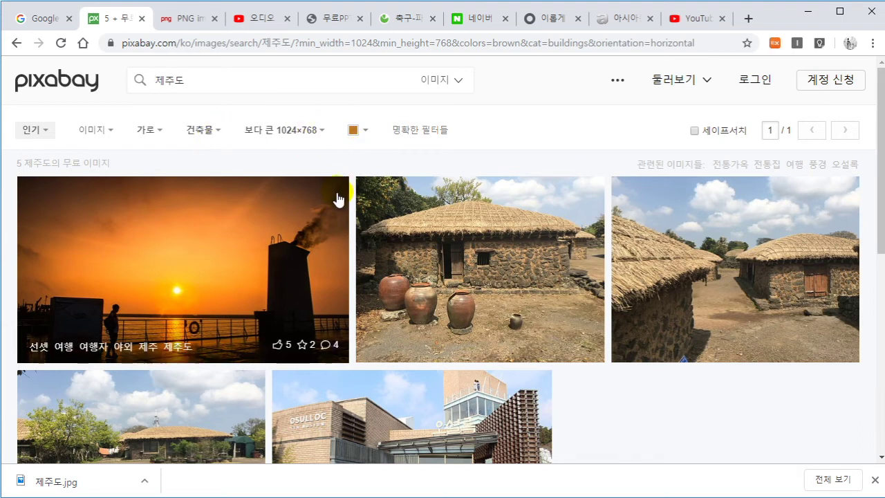
scroll(355, 318, "down", 2)
scroll(356, 325, "up", 2)
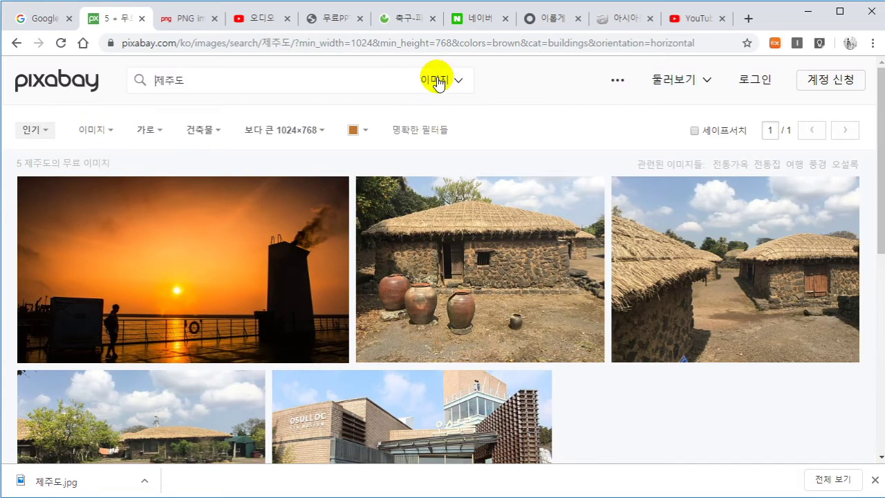
Step: Return to the Pixabay home page and search for 제주도 again without any filters
left_click(74, 86)
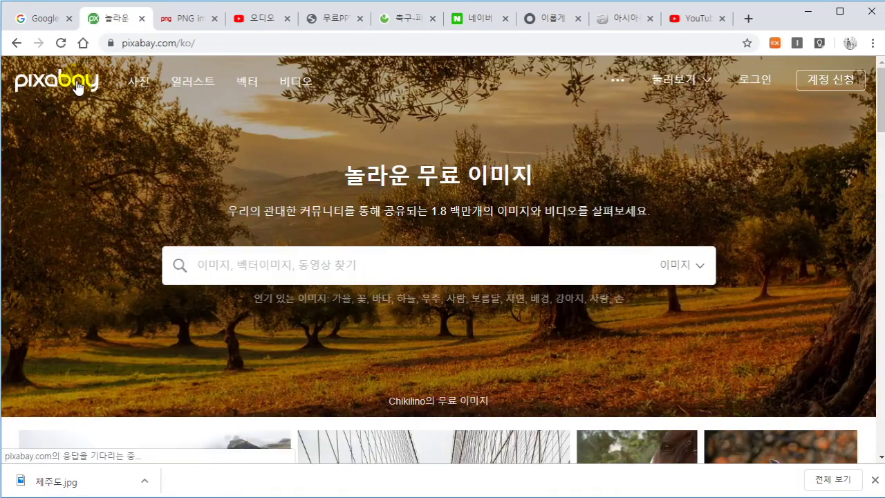
left_click(297, 256)
type("제")
type("주되")
key("BackSpace")
key("Return")
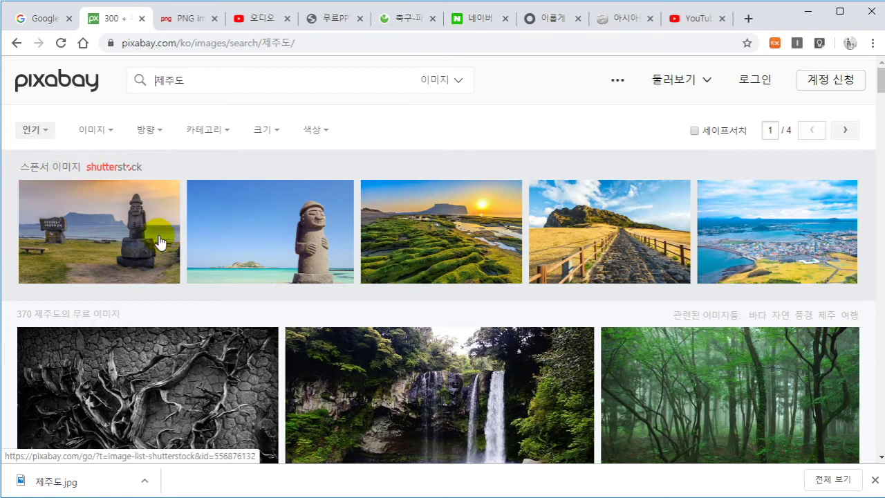
Step: Examine the first sponsored Shutterstock statue photo, close its page, and look at the free images below the sponsored row
left_click(114, 232)
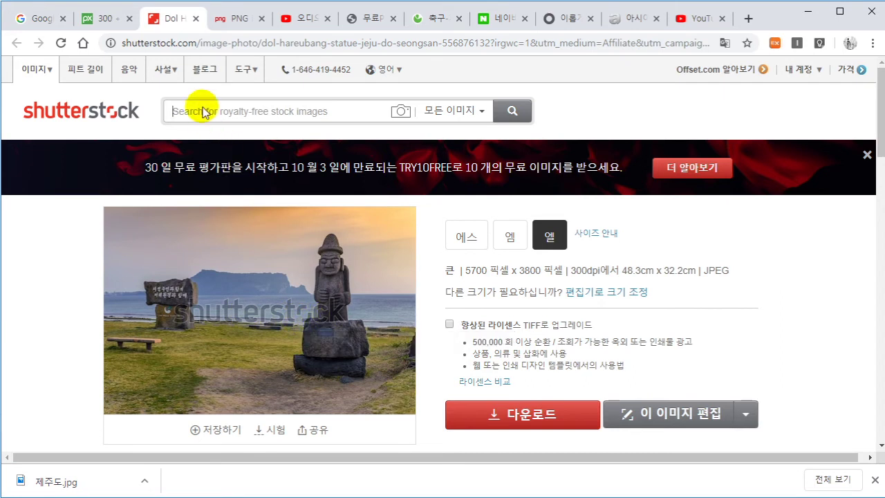
left_click(196, 19)
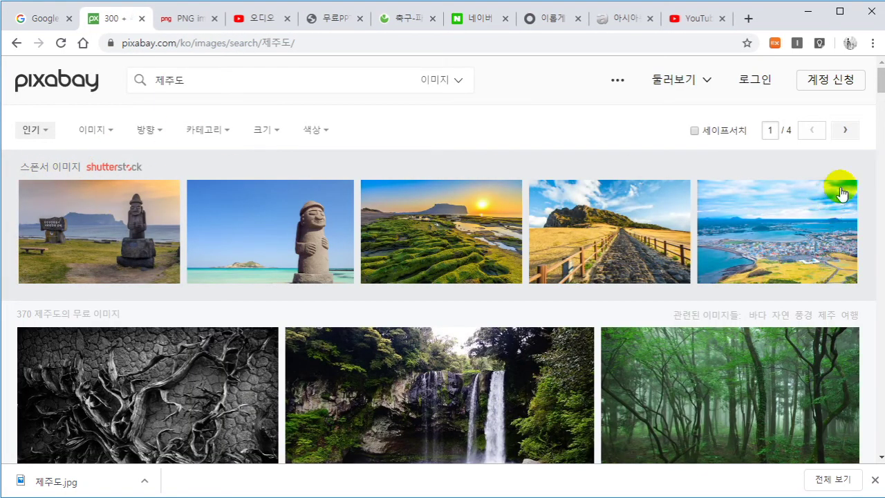
scroll(289, 306, "down", 1)
scroll(287, 298, "down", 1)
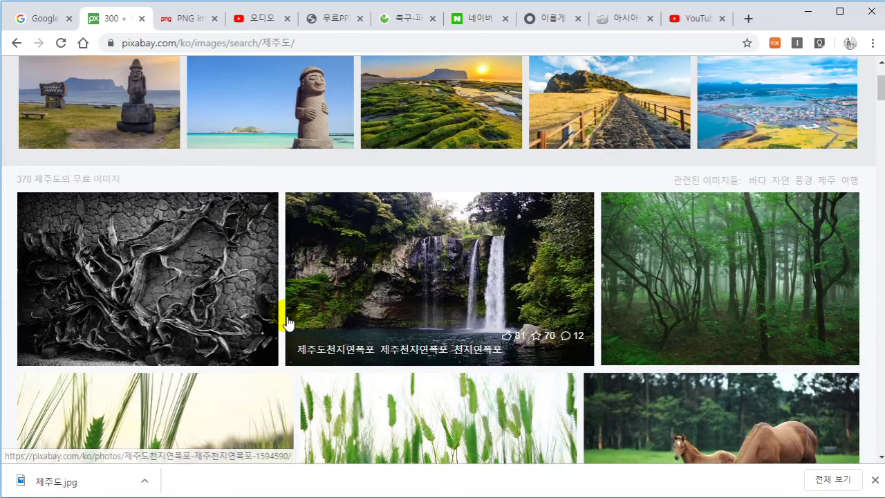
scroll(237, 253, "up", 2)
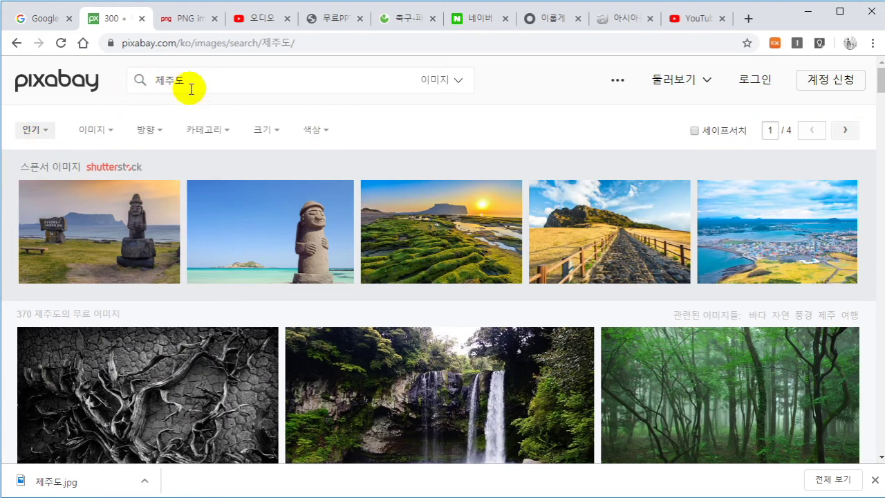
Step: Open the free photo of the mare and foal from the 제주도 results and display its free download sizes
scroll(76, 256, "down", 2)
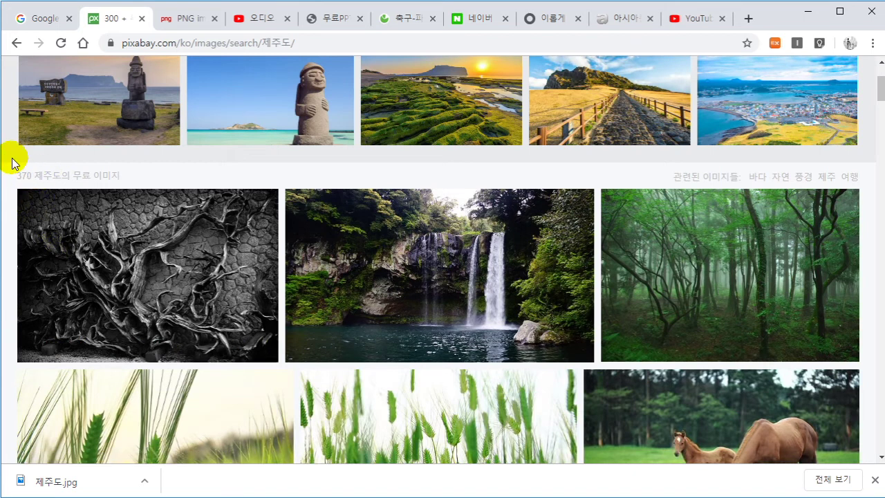
scroll(445, 321, "down", 2)
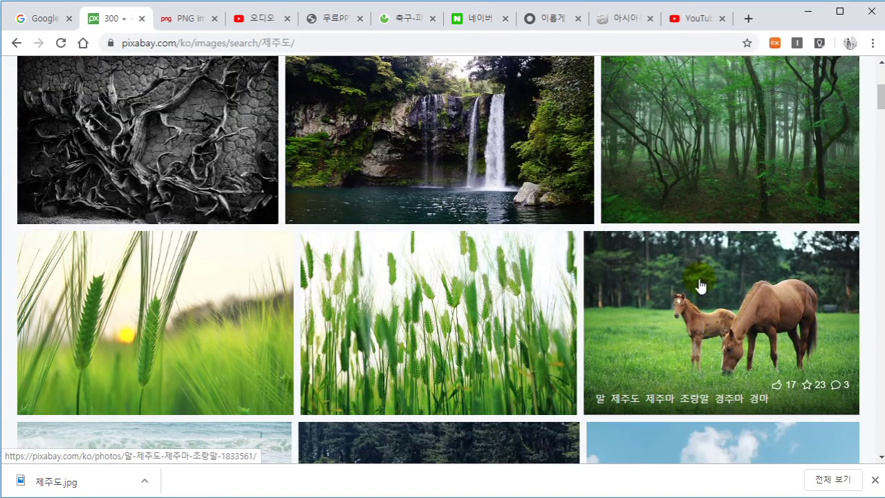
left_click(677, 317)
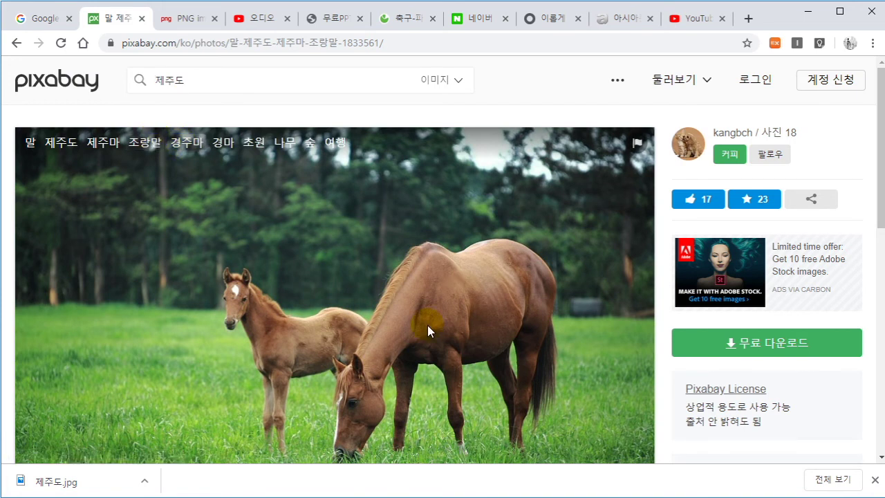
scroll(428, 331, "down", 1)
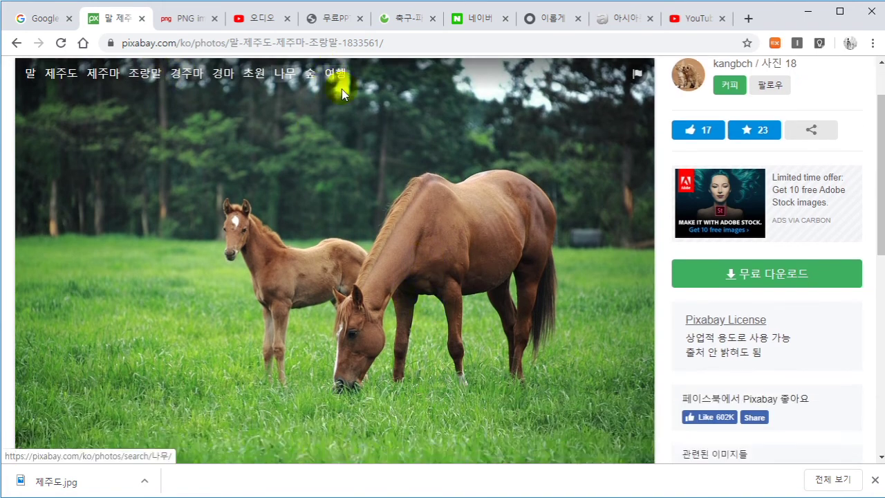
left_click(774, 275)
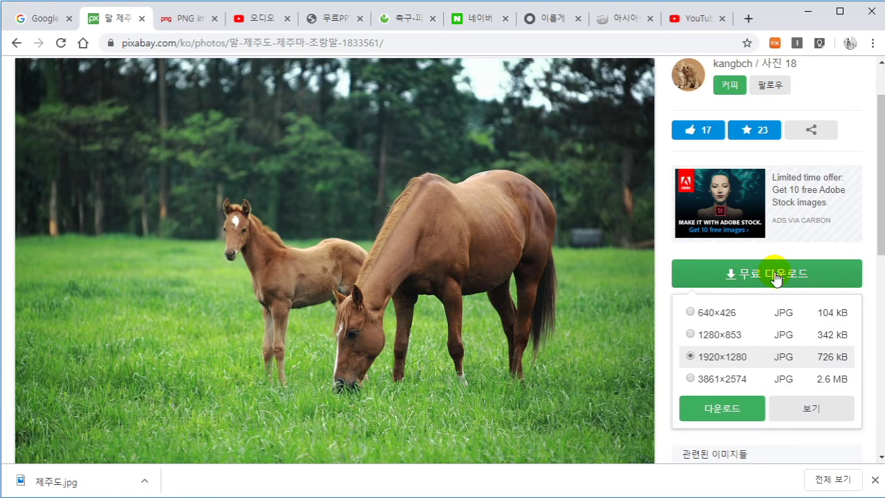
scroll(445, 343, "down", 1)
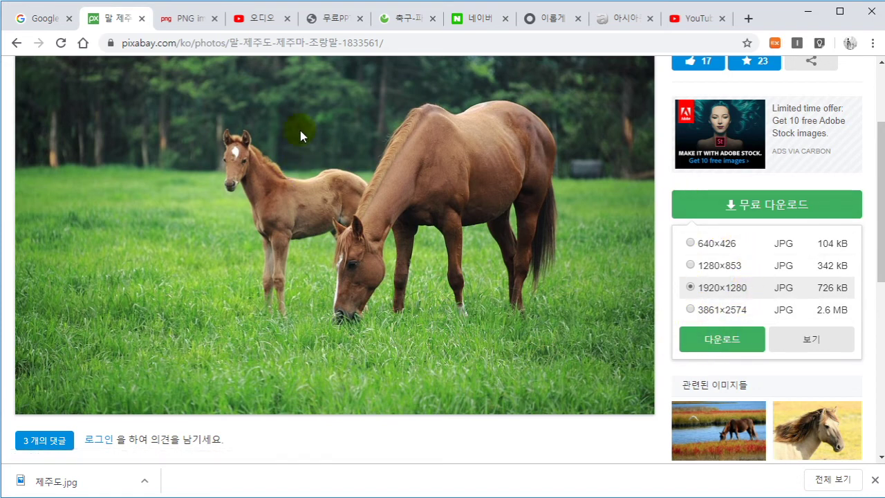
right_click(121, 136)
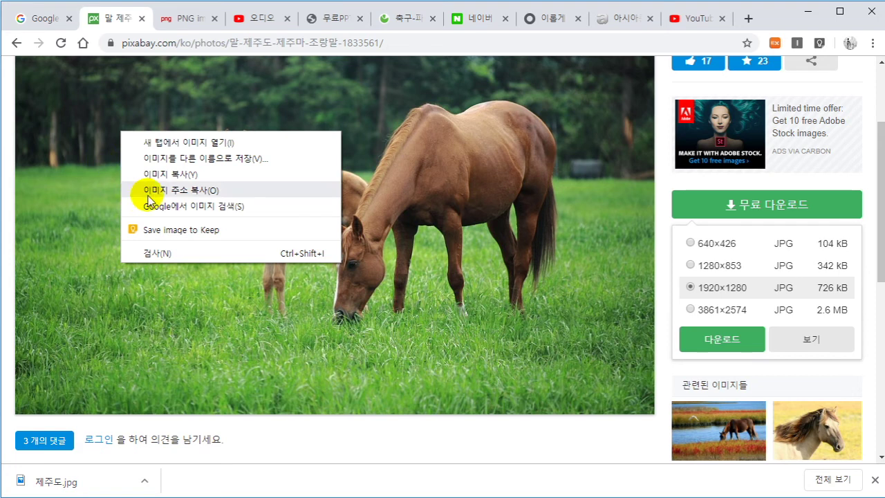
left_click(178, 160)
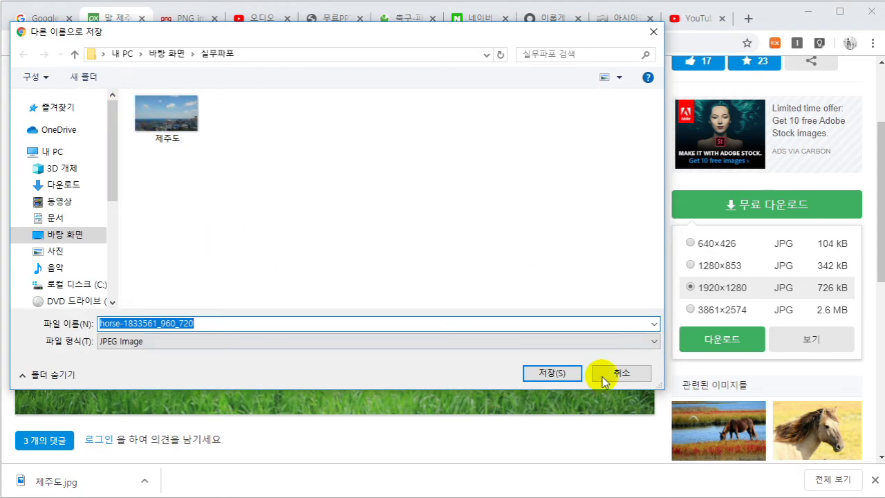
left_click(611, 377)
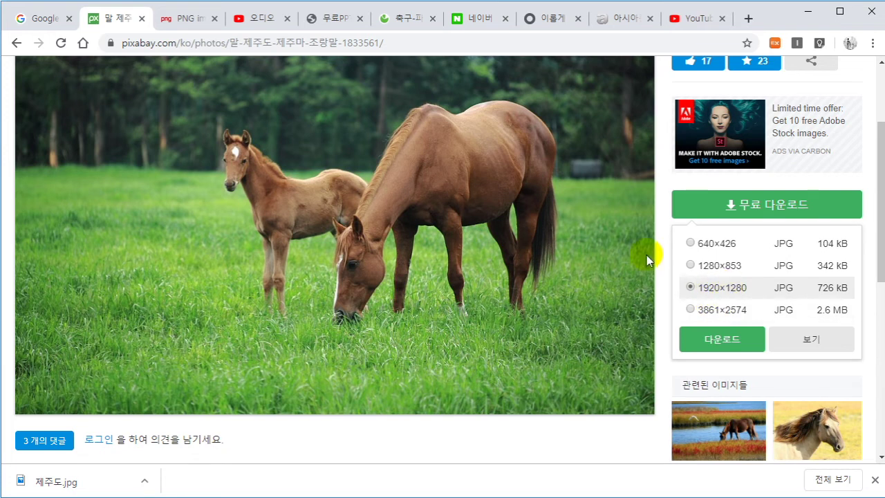
Step: Download the horse photo at 1920×1280, complete the robot check, and save it as 제주도1 in the 실무파포 folder
scroll(630, 253, "up", 1)
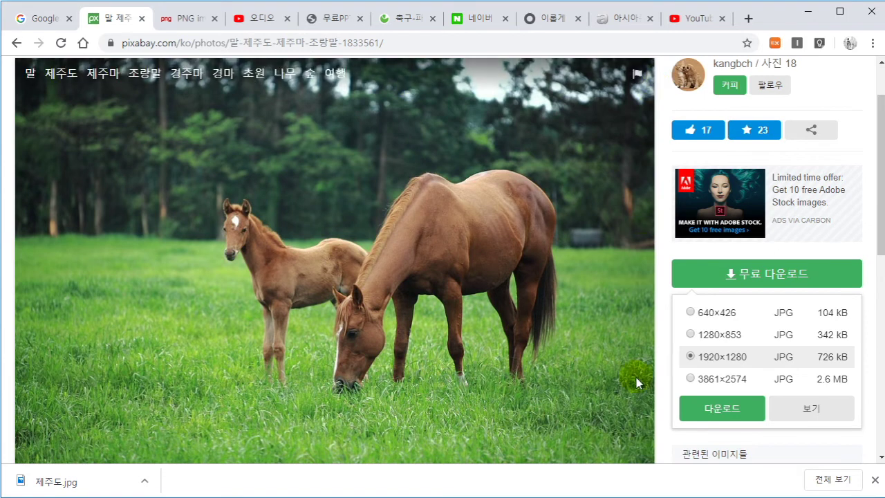
scroll(519, 277, "down", 1)
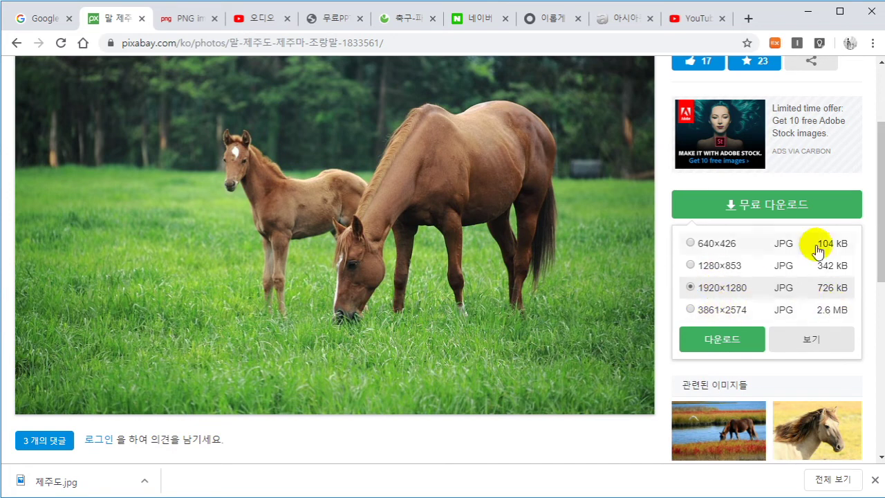
left_click(724, 339)
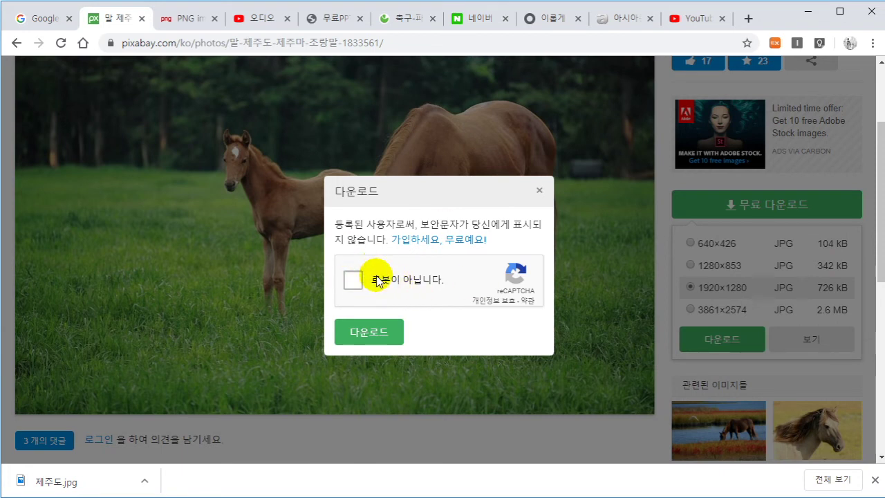
left_click(350, 284)
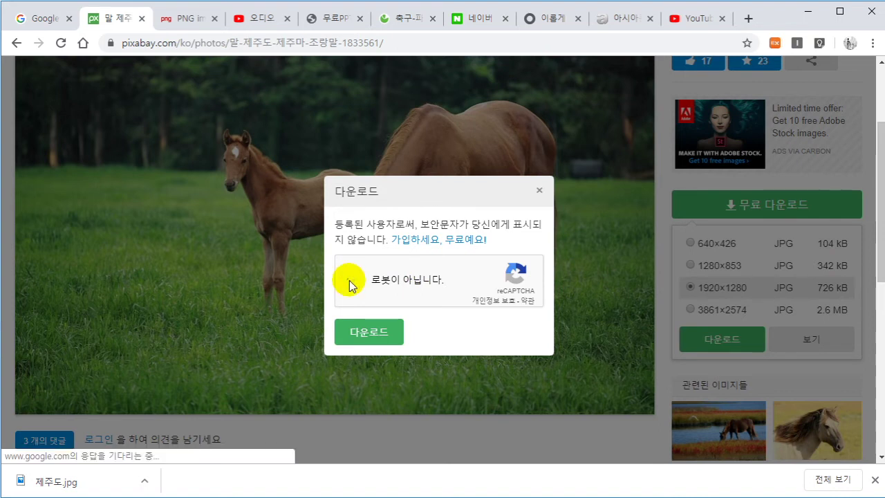
left_click(369, 332)
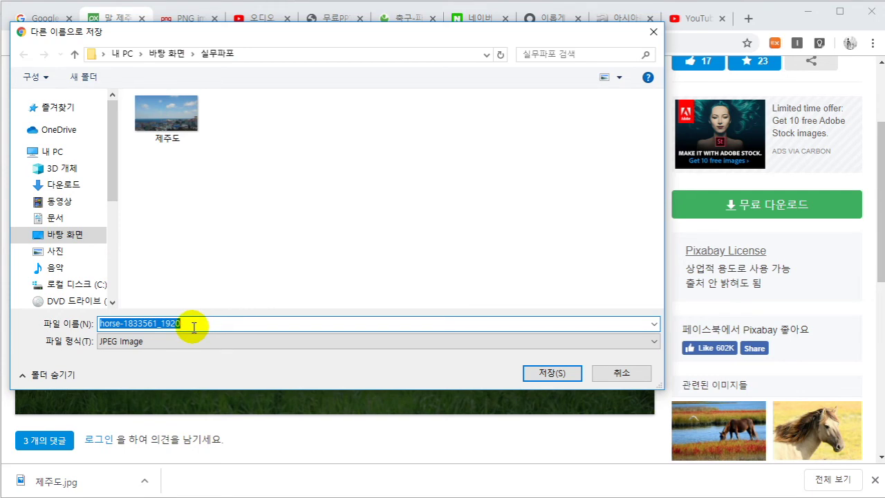
type("wp")
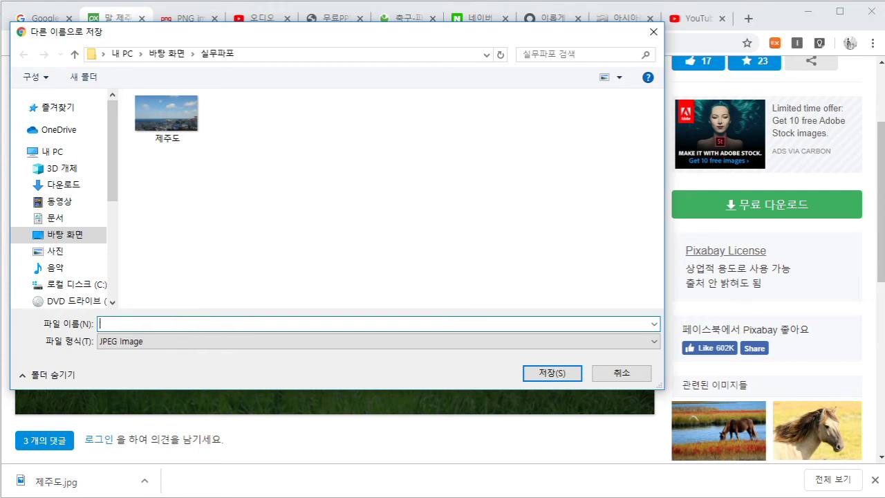
type("주도")
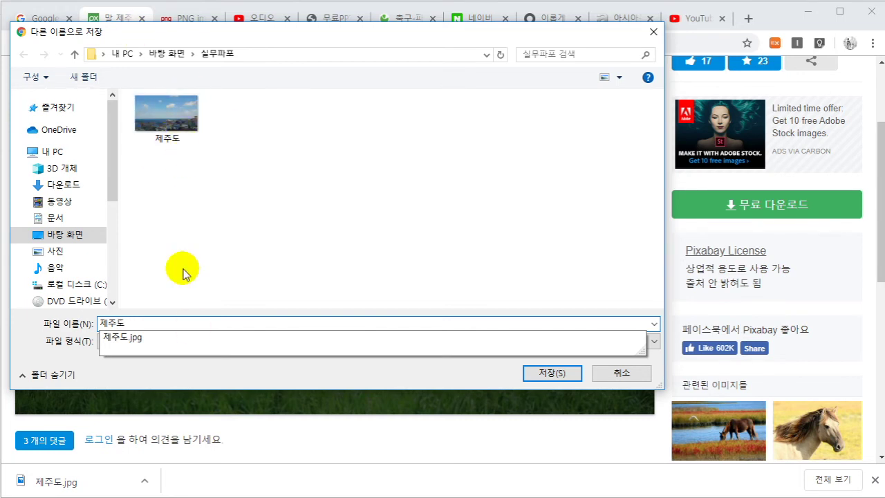
type("1")
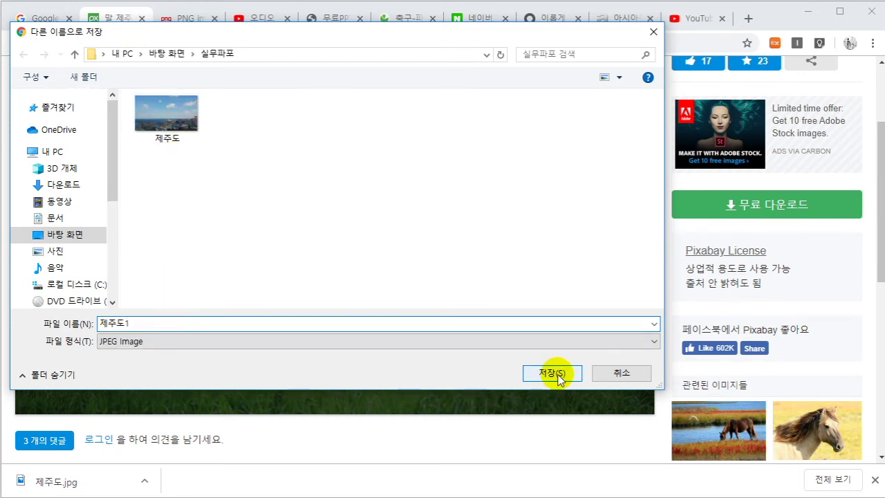
left_click(559, 374)
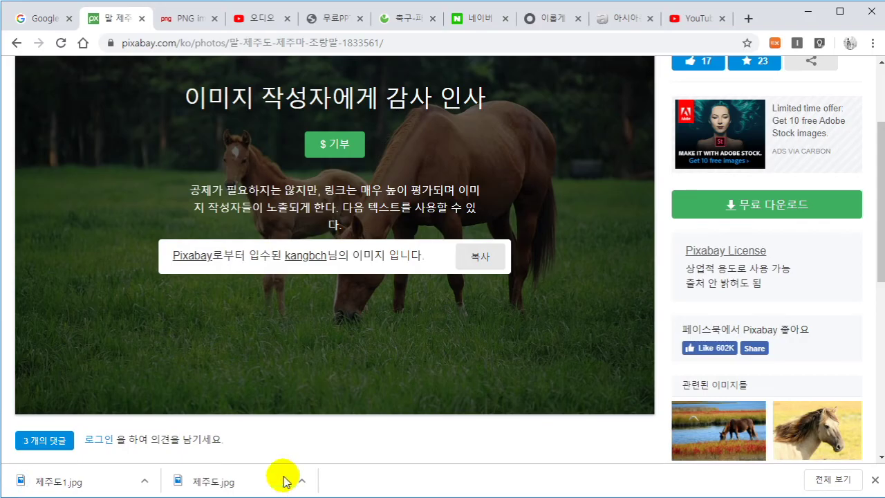
Step: Return to the Pixabay home page and search for 사람 with the media type set to 일러스트
scroll(333, 380, "up", 1)
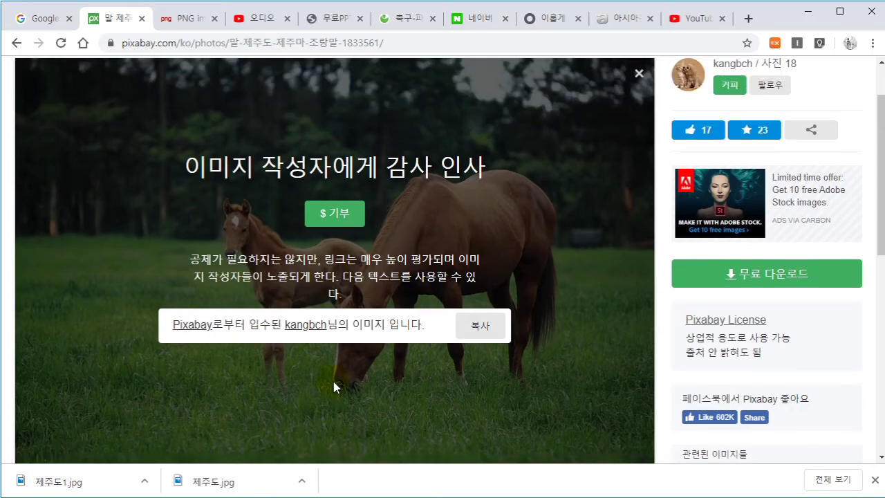
scroll(333, 381, "up", 1)
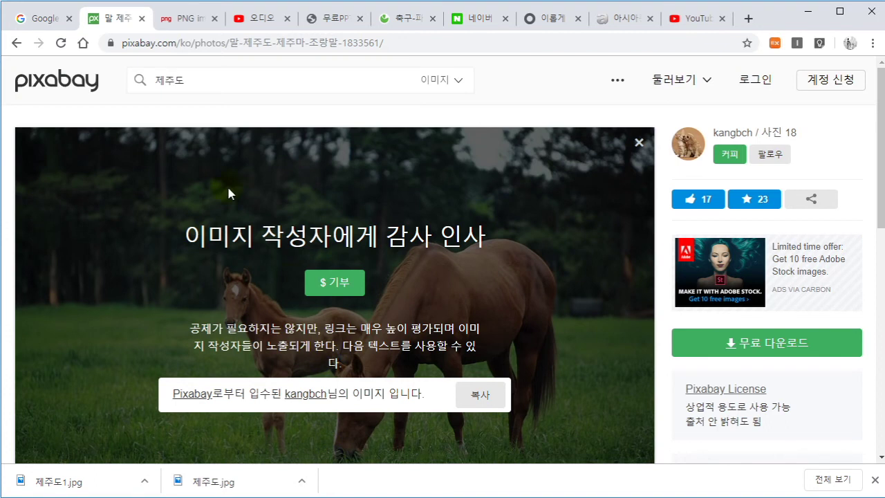
left_click(73, 88)
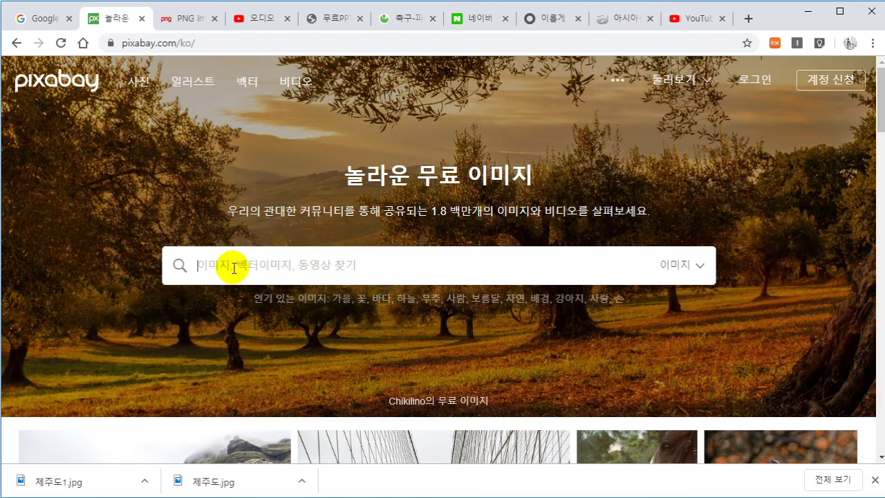
type("셀")
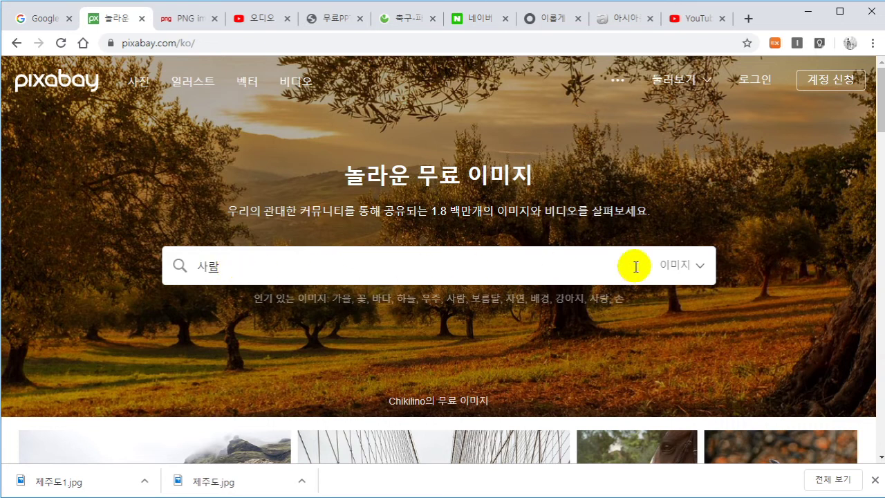
left_click(696, 271)
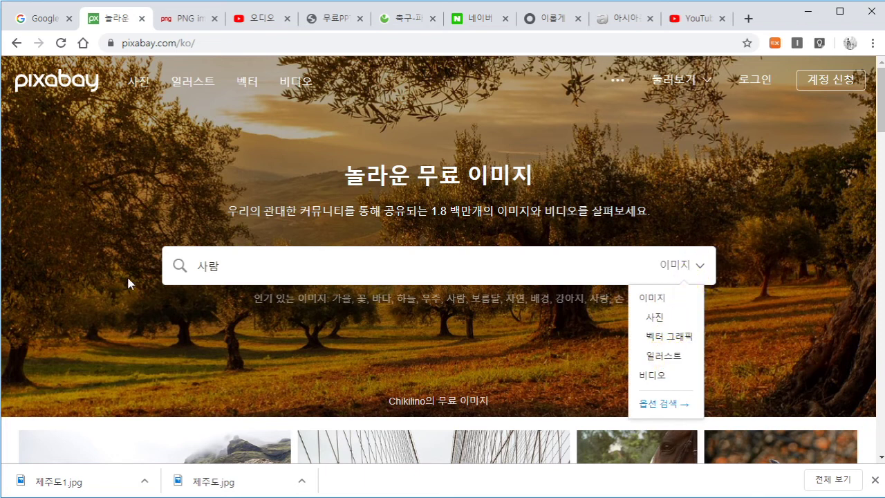
left_click(663, 360)
key("Return")
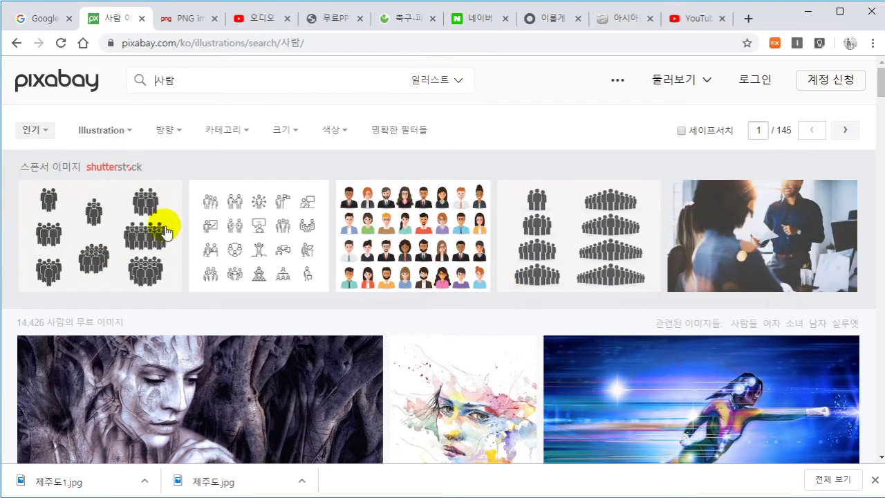
Step: Look through the free 사람 illustrations and open the man's silhouette with outstretched arms against the orange sunset
scroll(158, 282, "down", 2)
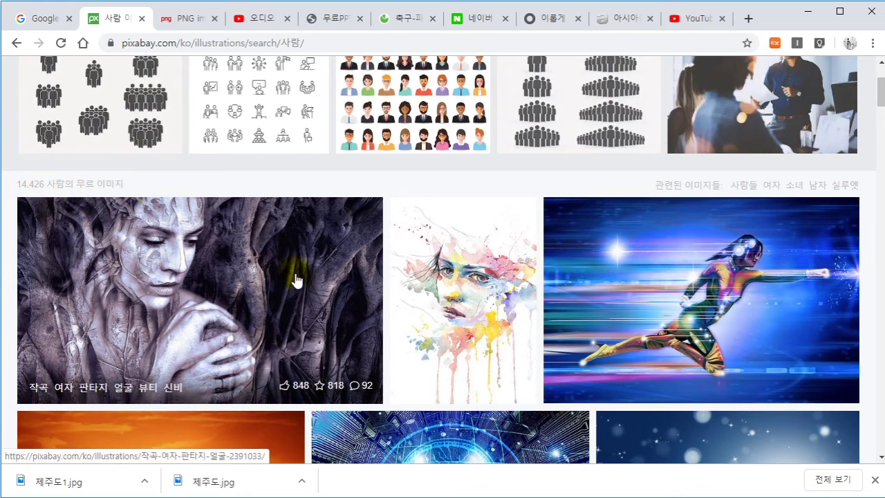
scroll(296, 278, "down", 2)
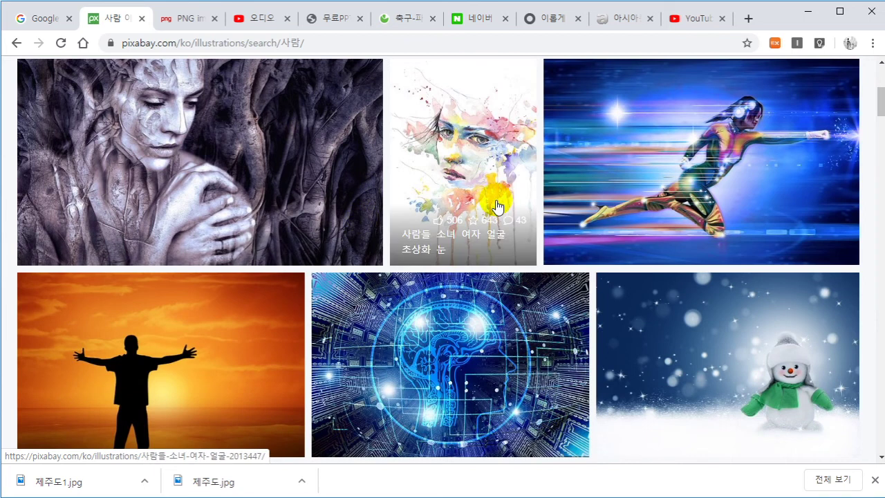
left_click(171, 347)
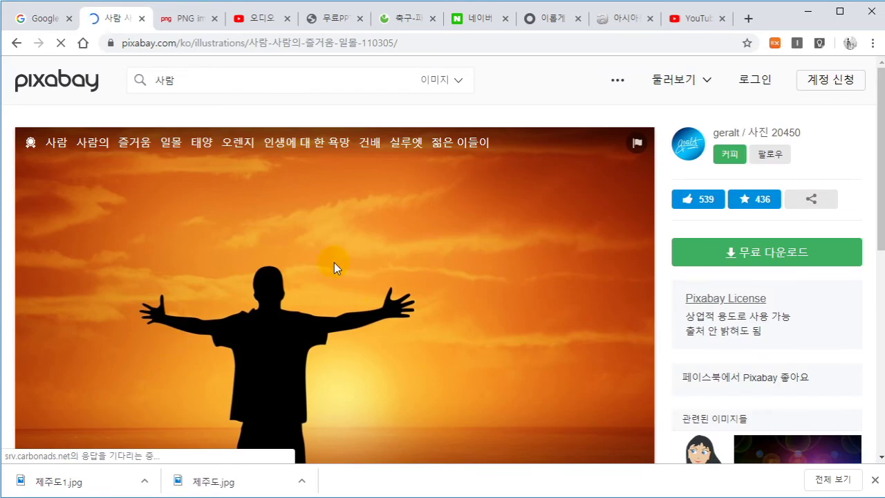
Step: Request the silhouette illustration's free download at 1920×1238 and complete the robot check
right_click(147, 222)
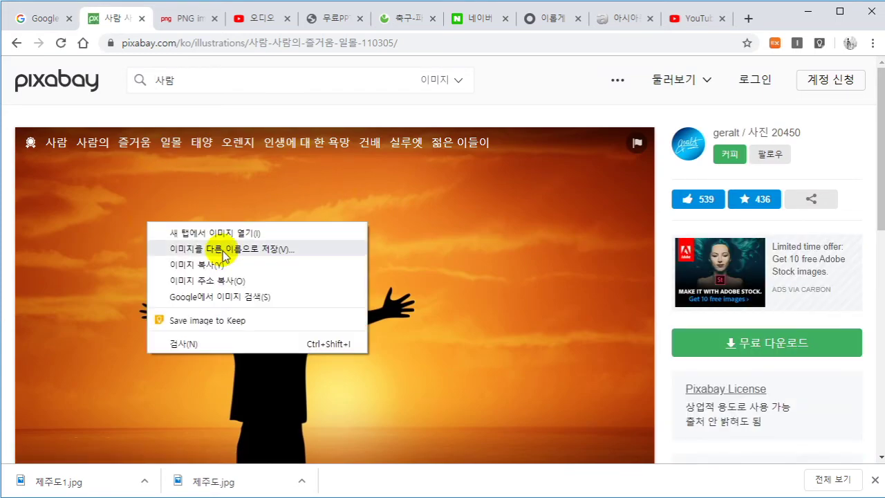
left_click(778, 343)
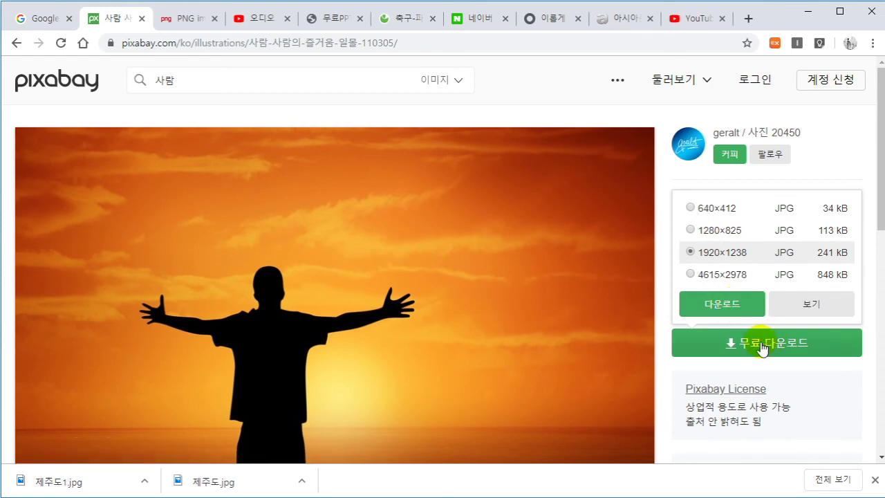
left_click(720, 303)
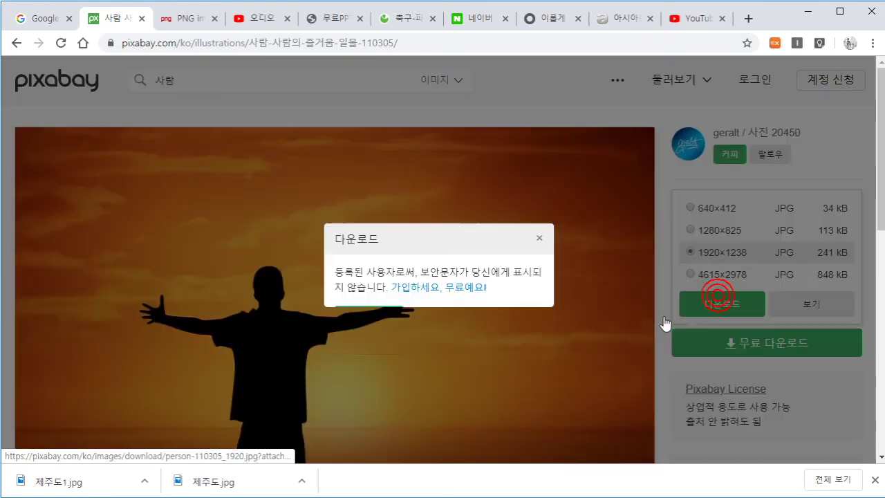
left_click(352, 280)
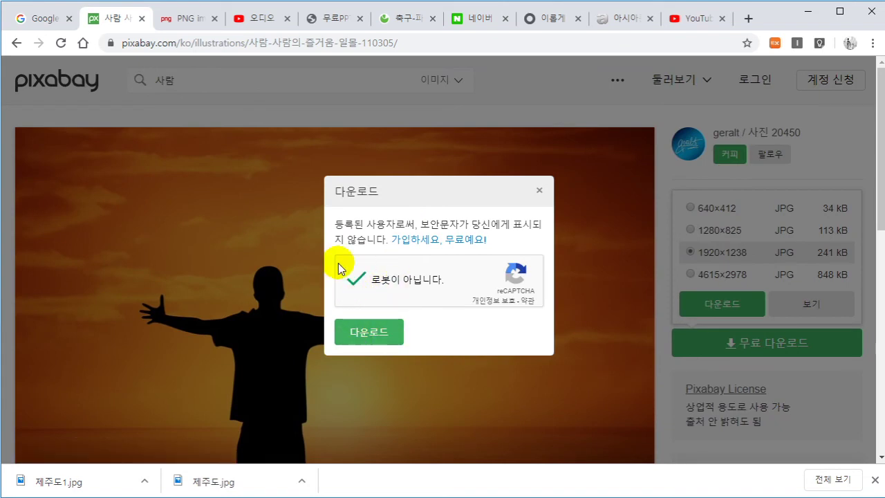
left_click(383, 342)
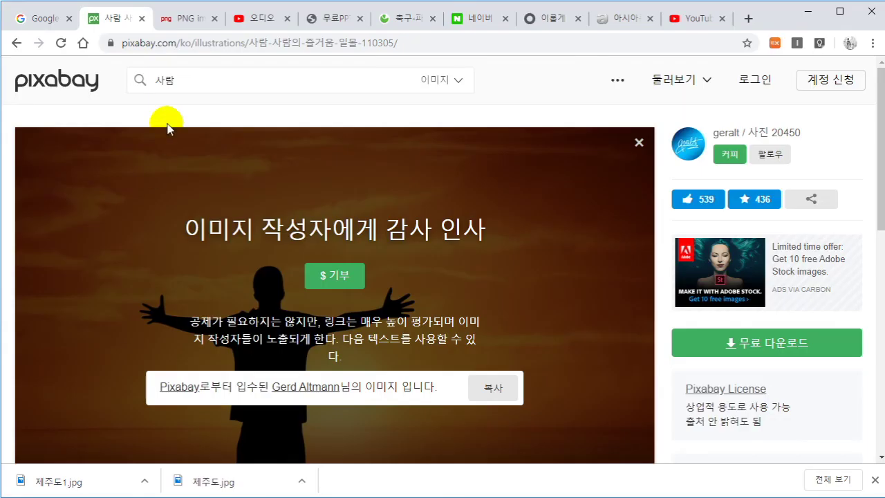
Step: Return to the Pixabay home page and view the media types available for a search
left_click(59, 87)
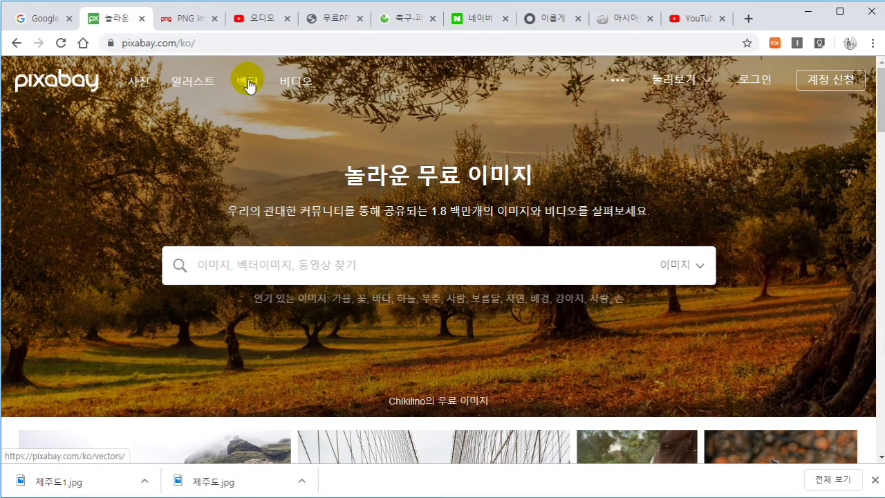
left_click(682, 268)
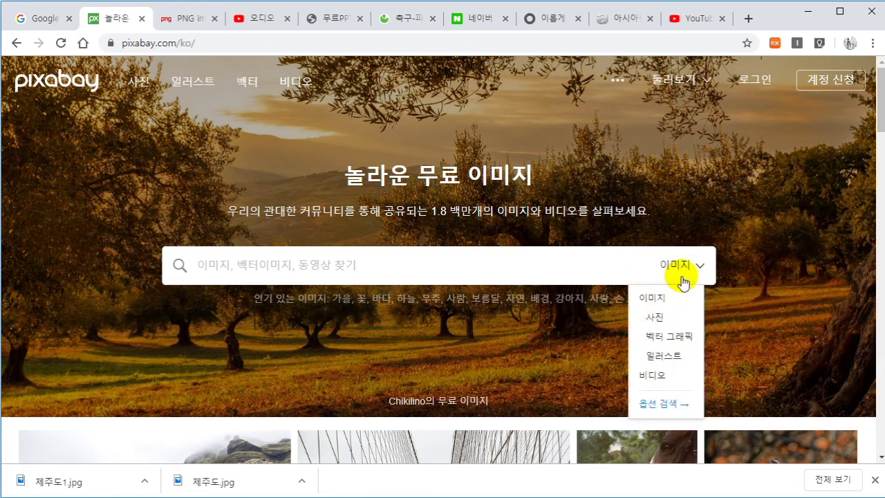
left_click(700, 267)
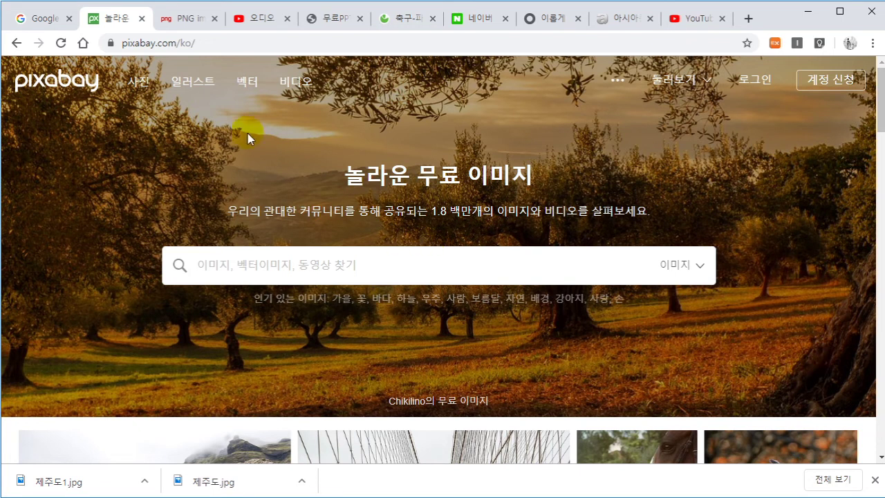
Step: Switch to the pngimg.com site and open the 단풍 image category under 자연
left_click(181, 19)
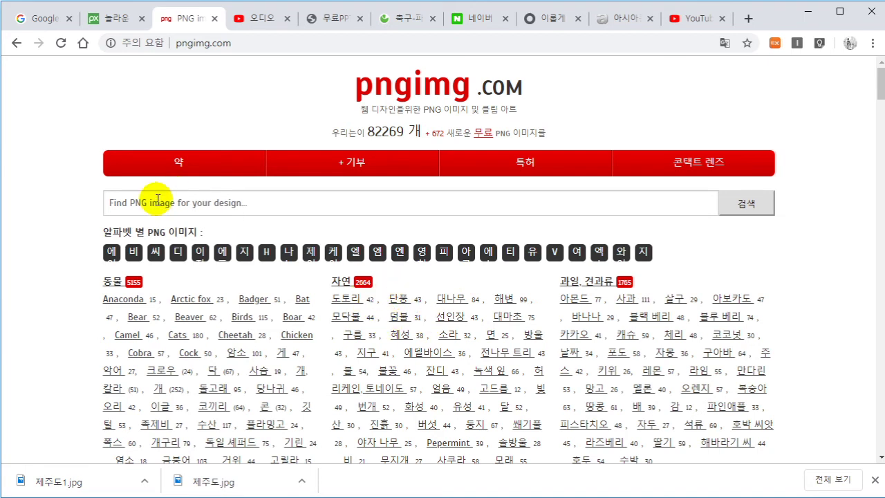
left_click(151, 202)
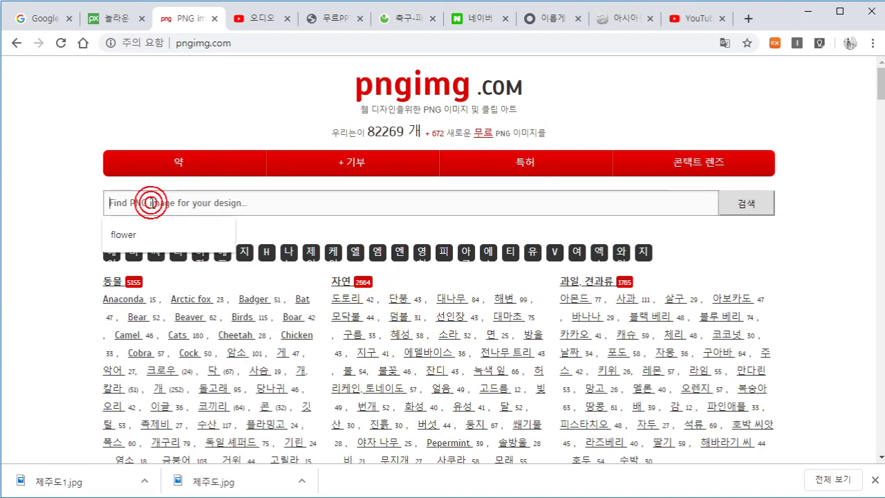
left_click(399, 302)
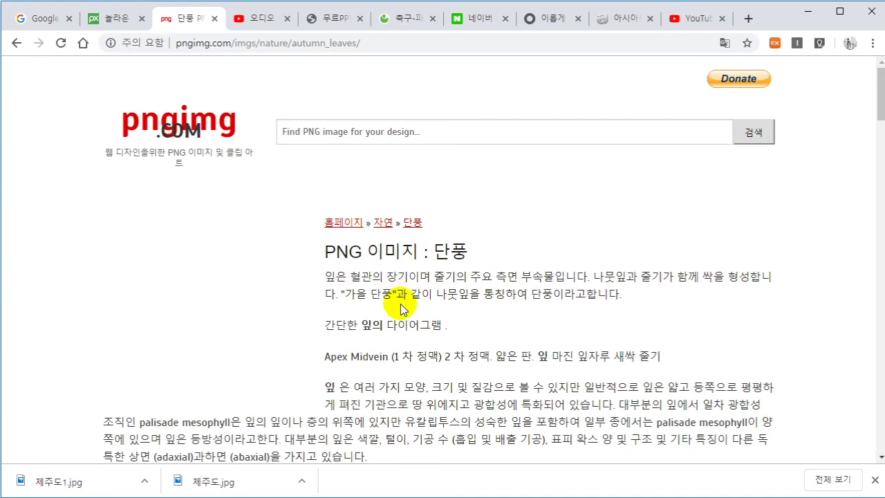
Step: Look through the 단풍 gallery of transparent PNG leaves and compare the available images and their resolutions
scroll(450, 309, "down", 2)
scroll(454, 309, "down", 1)
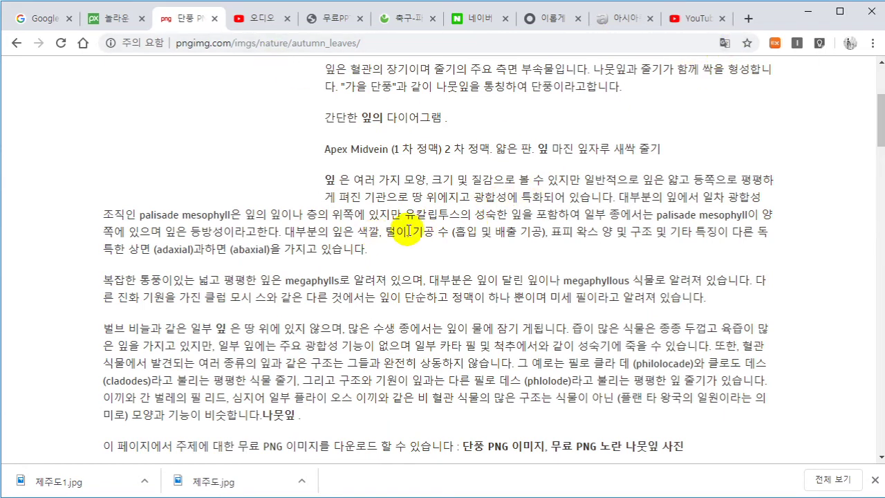
scroll(410, 232, "down", 3)
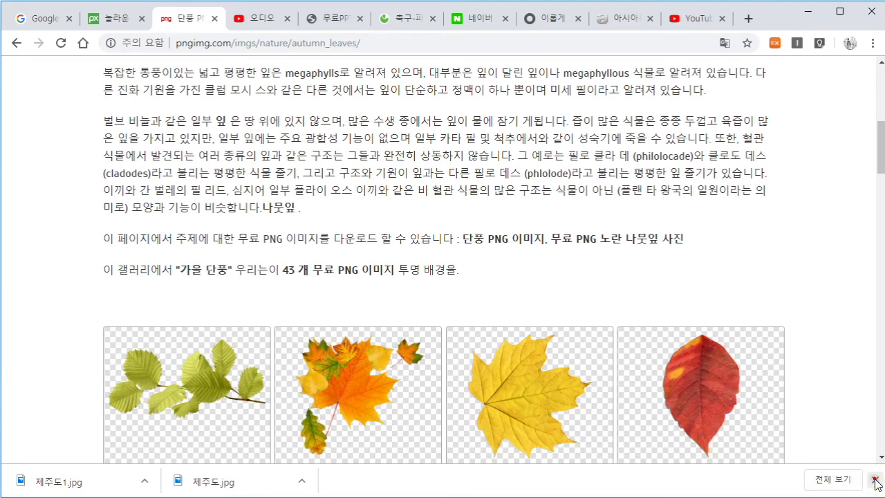
left_click(875, 481)
scroll(362, 262, "down", 2)
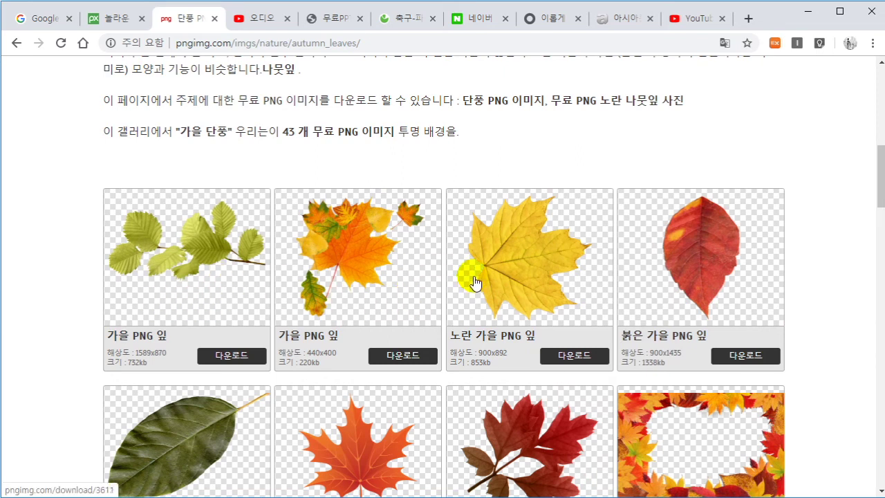
scroll(470, 284, "down", 1)
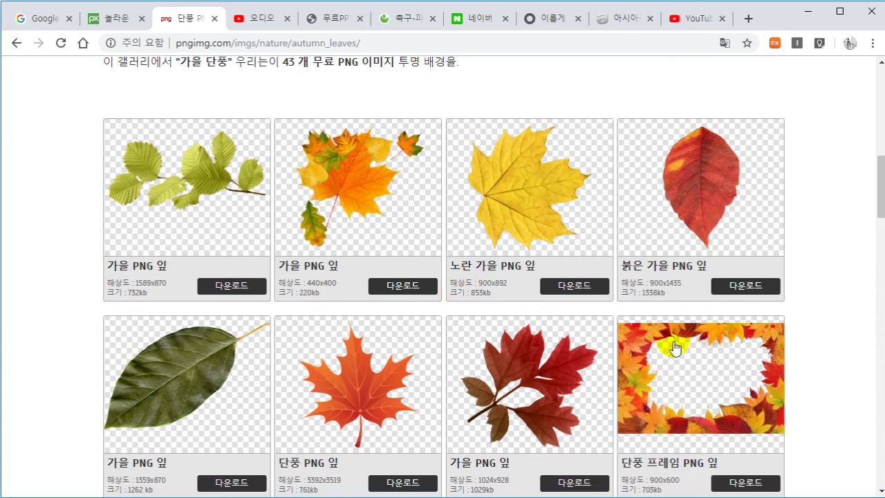
scroll(674, 345, "down", 2)
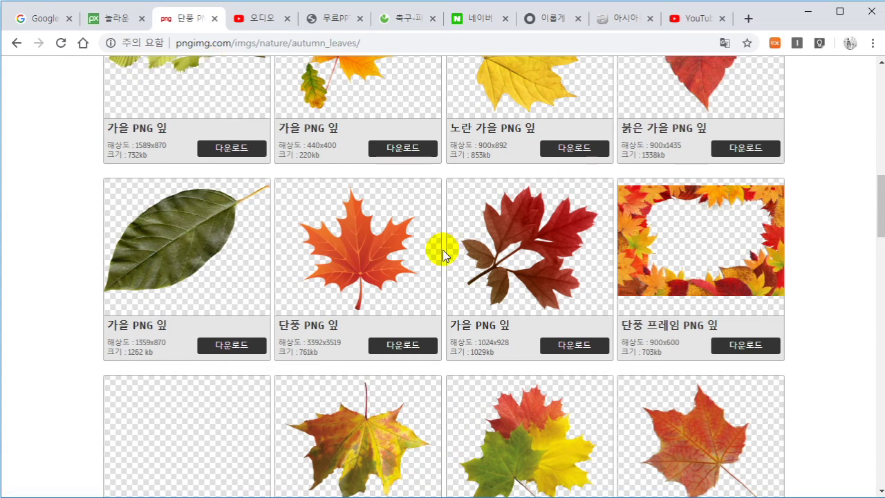
scroll(442, 252, "up", 2)
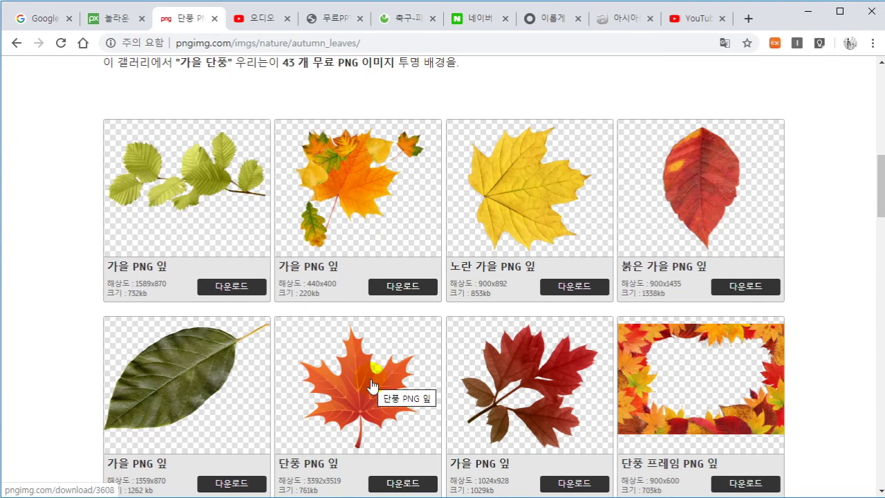
scroll(348, 304, "down", 1)
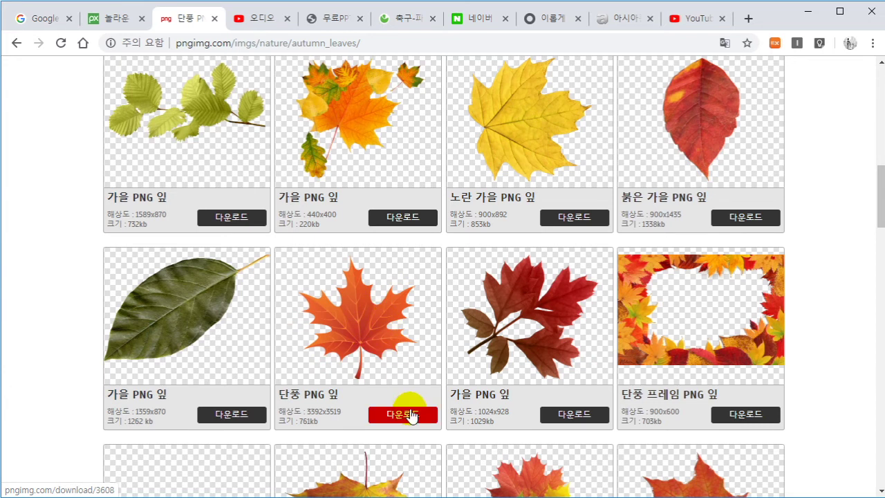
Step: Open the dark green leaf image (1359x870) and save it as the PNG file autumn_leaves_PNG3609 in the 실무파포 folder
left_click(243, 415)
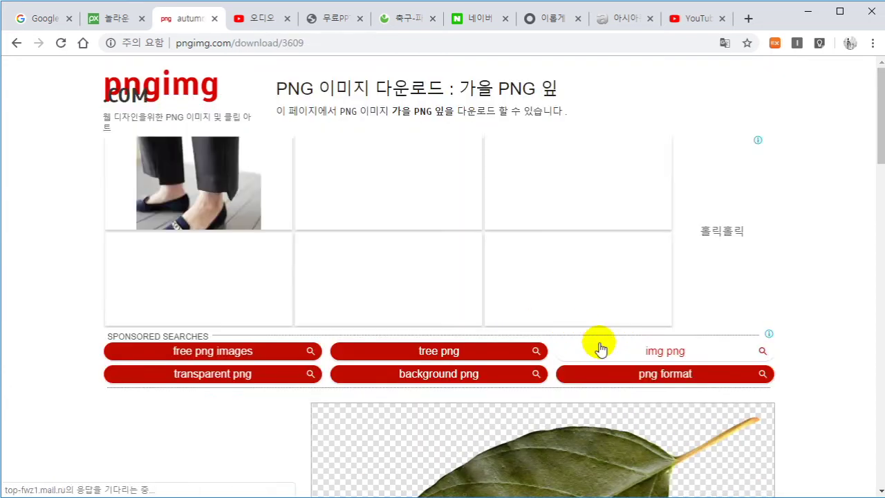
scroll(599, 346, "down", 5)
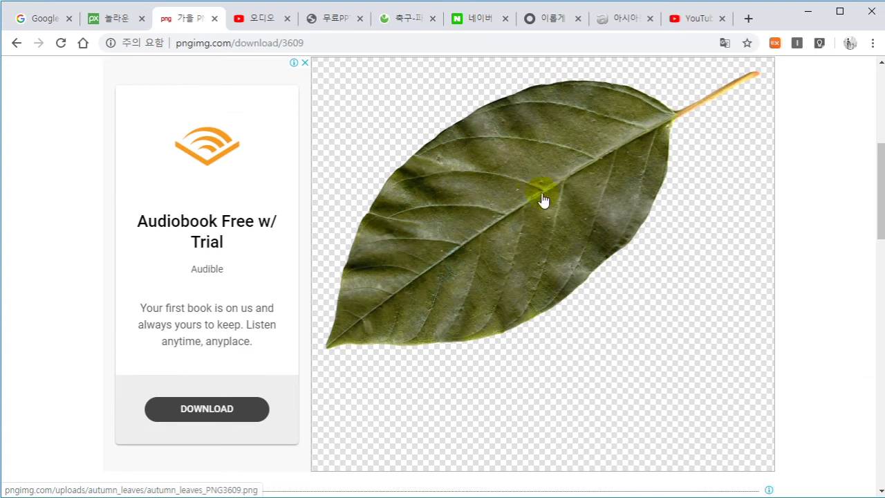
right_click(482, 153)
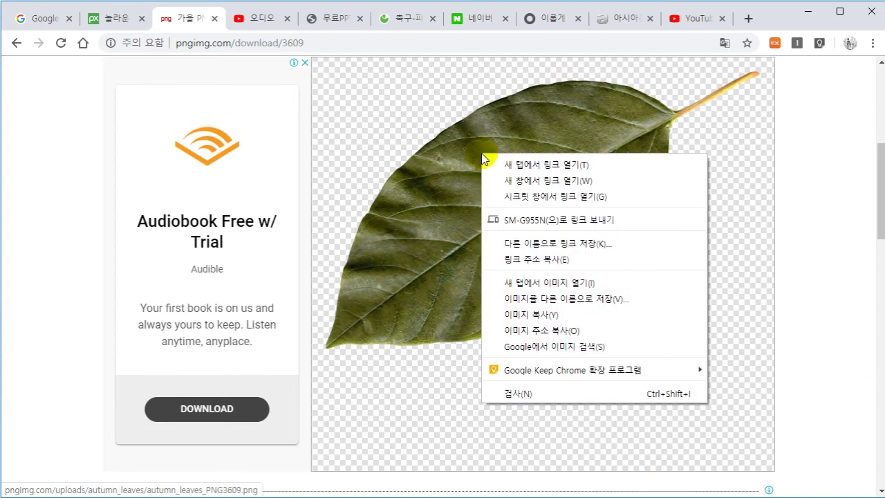
left_click(540, 299)
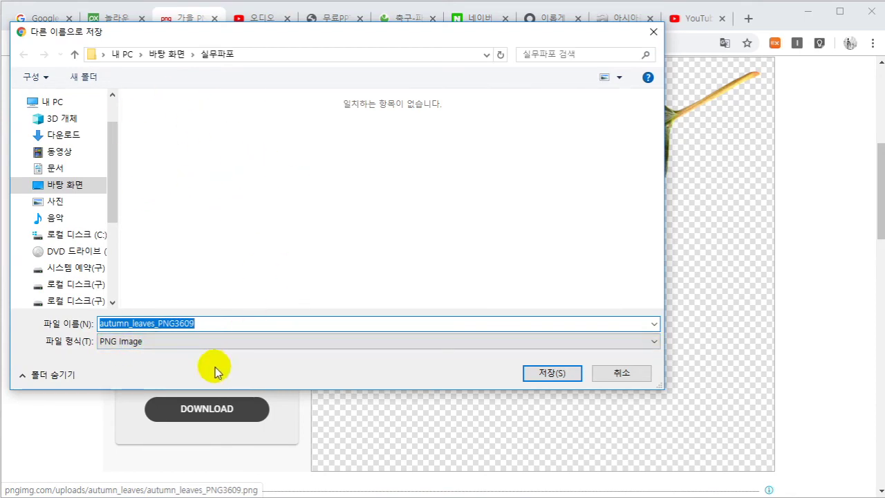
left_click(551, 373)
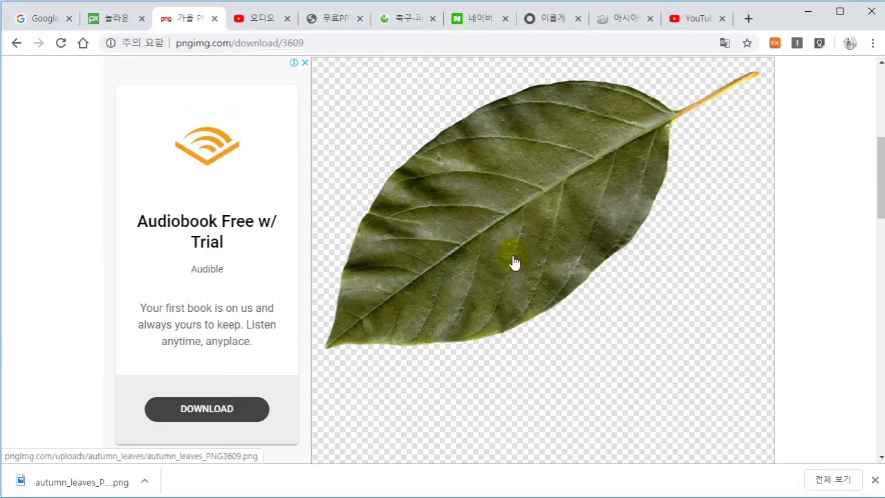
Step: Return to the 단풍 gallery and search the site for flower, dismissing the translation notice
scroll(450, 173, "up", 3)
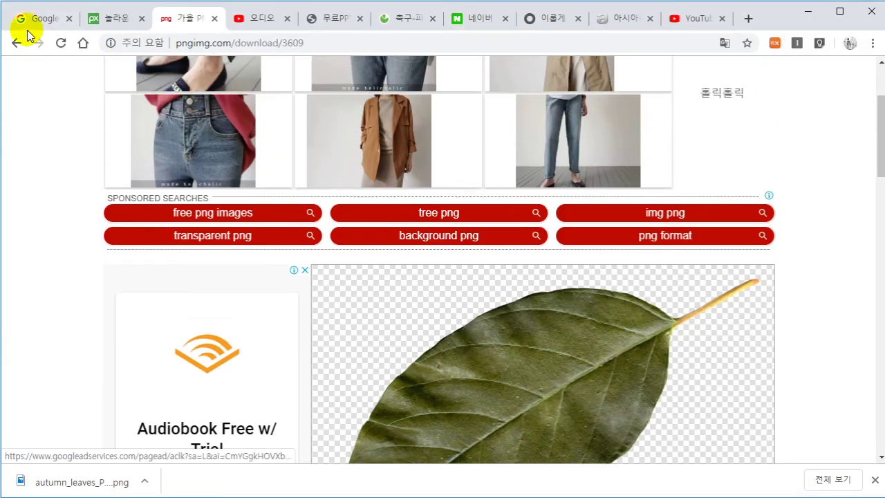
left_click(17, 46)
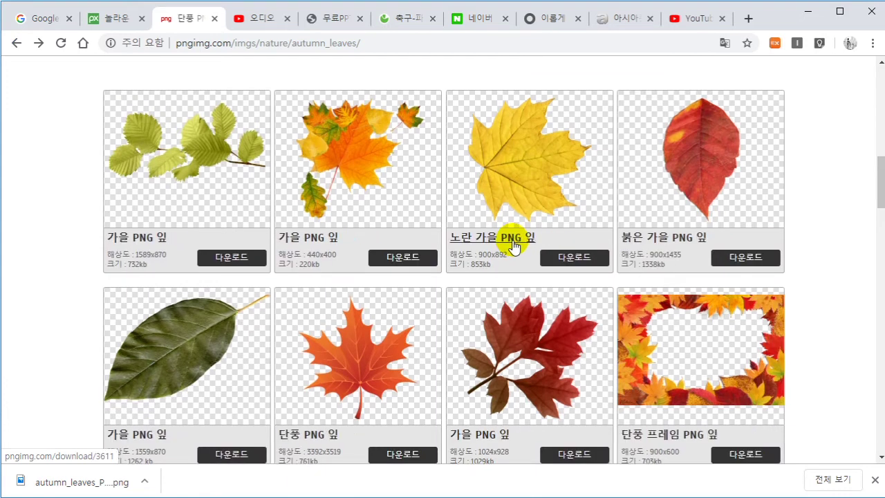
scroll(492, 230, "up", 5)
scroll(492, 230, "up", 5)
left_click(319, 132)
left_click(307, 165)
left_click(753, 132)
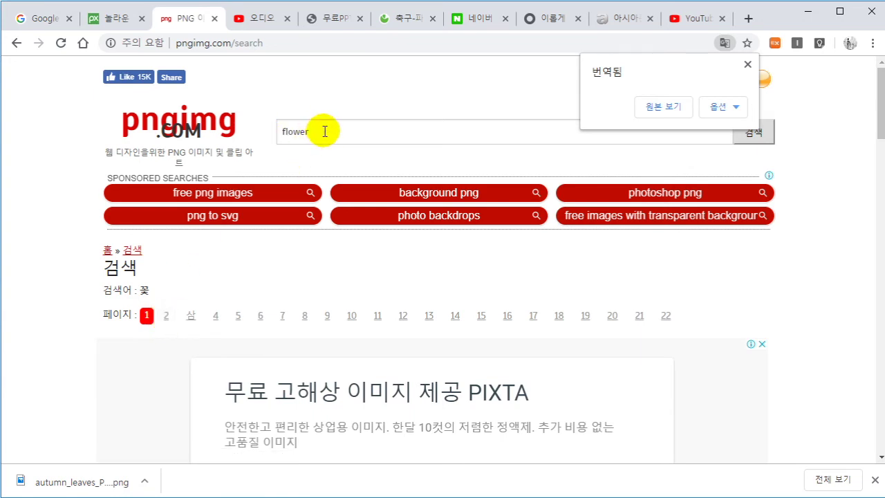
left_click(748, 65)
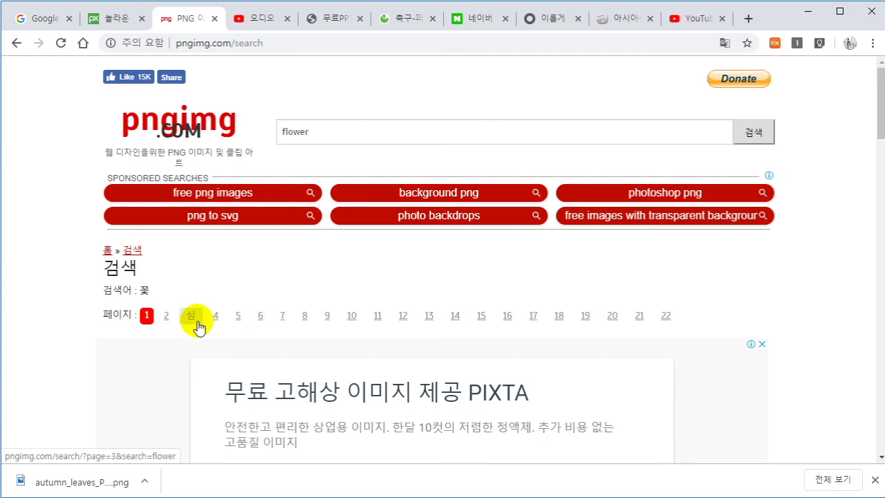
Step: Go to page 20 of the flower results and open the 3288x3558 흰 장미 image
left_click(167, 316)
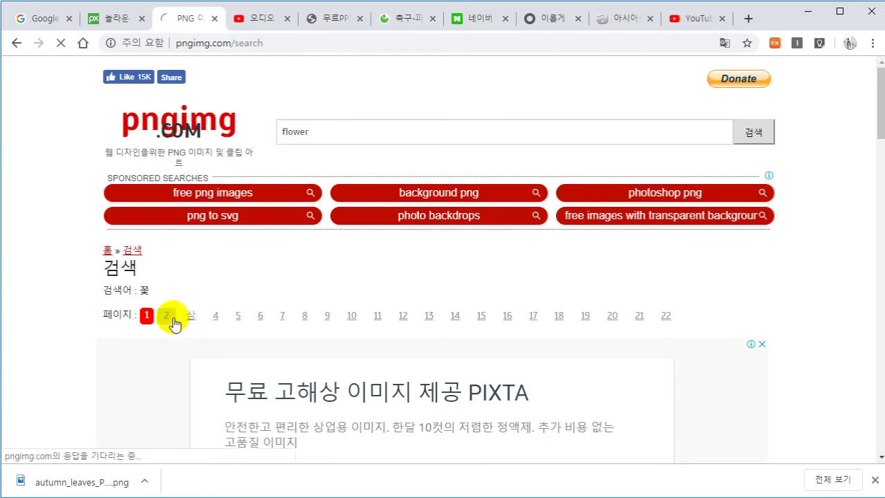
left_click(612, 250)
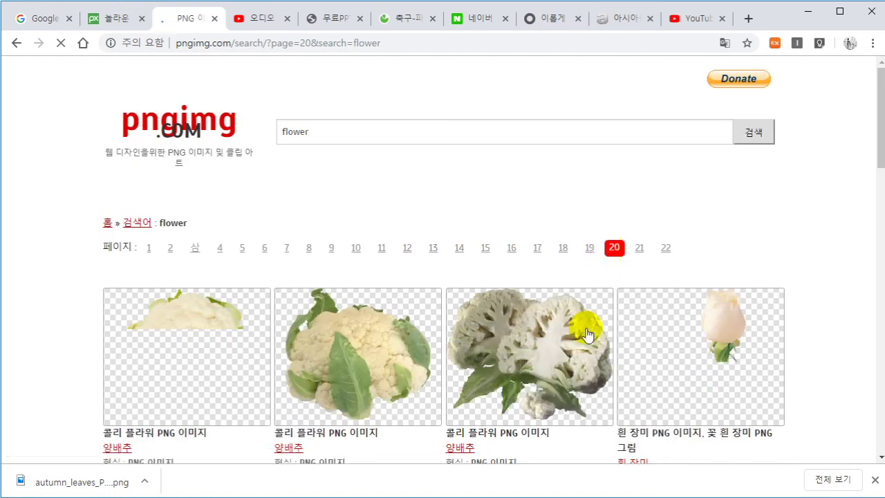
scroll(508, 373, "down", 3)
scroll(507, 379, "down", 2)
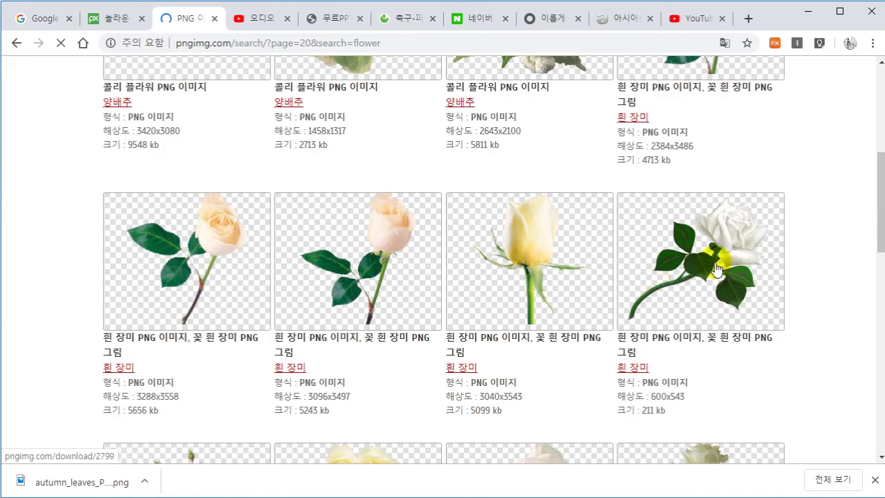
left_click(210, 233)
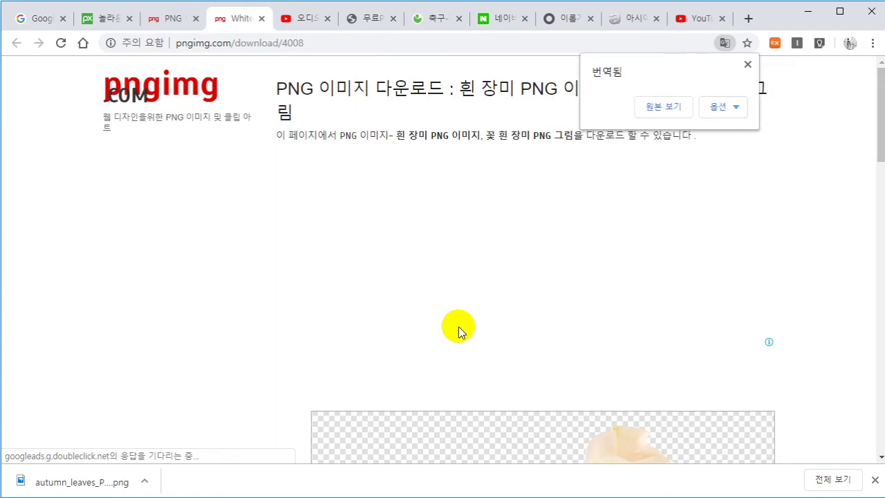
Step: Save the rose picture as the PNG file white_roses_PNG4008 in the 실무파포 folder
scroll(491, 322, "down", 4)
scroll(598, 333, "down", 1)
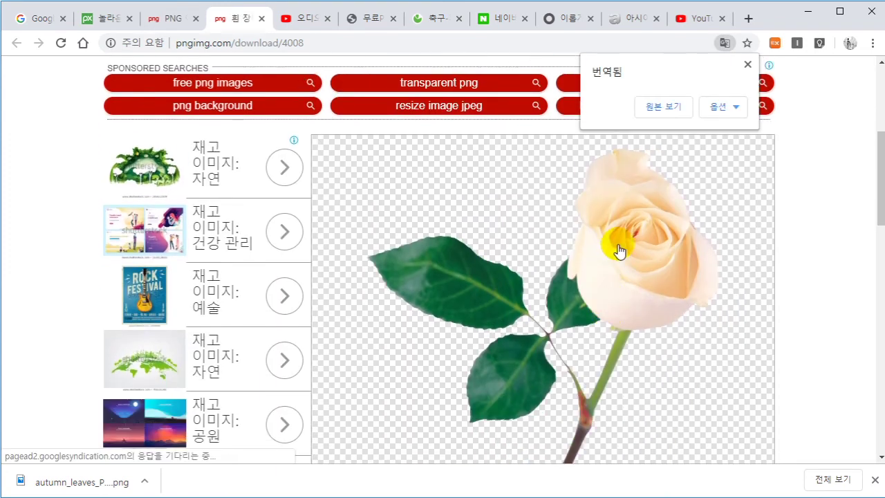
right_click(620, 241)
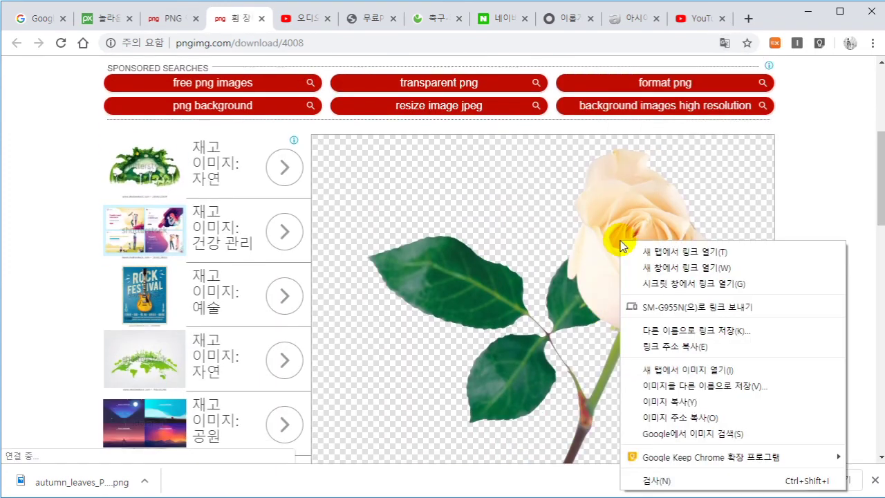
left_click(647, 385)
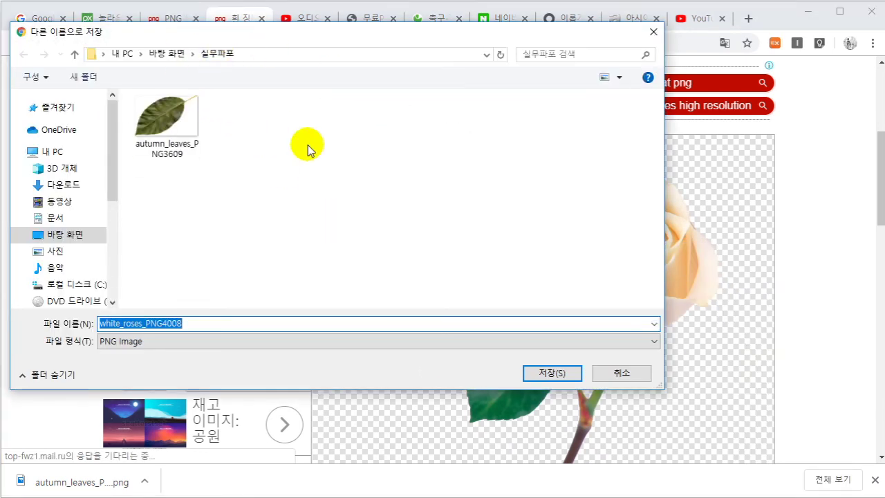
left_click(544, 373)
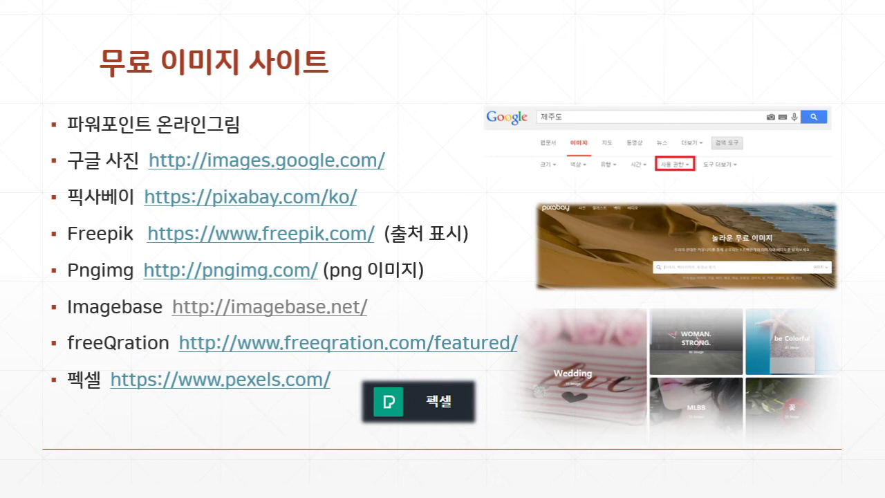
Step: Switch to the YouTube audio library and show its 음향 효과 collection
left_click(212, 430)
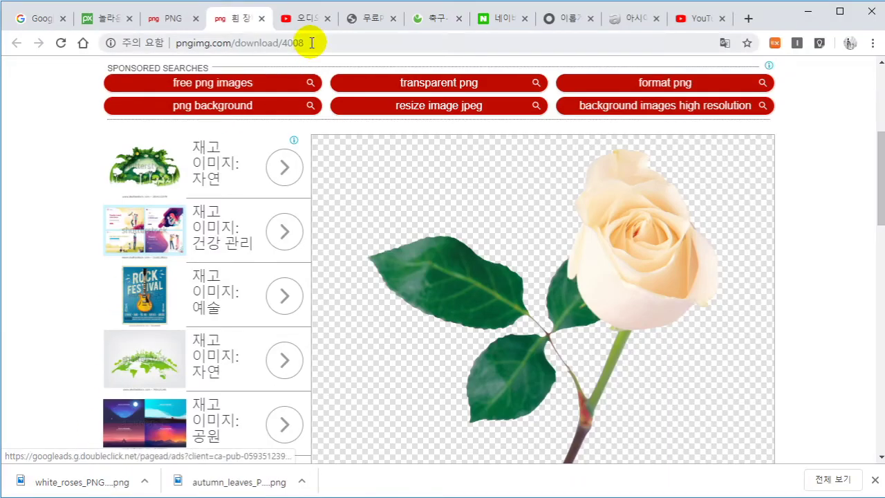
left_click(311, 23)
left_click(310, 26)
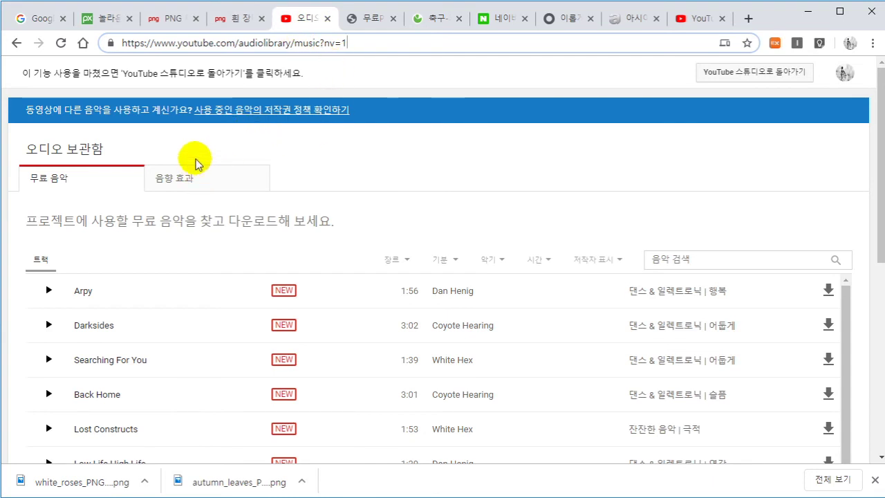
left_click(370, 162)
scroll(371, 165, "down", 1)
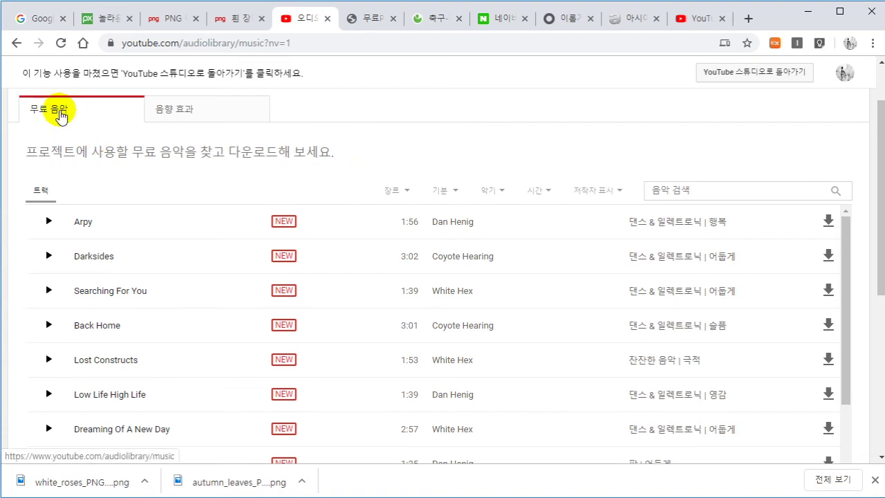
left_click(167, 115)
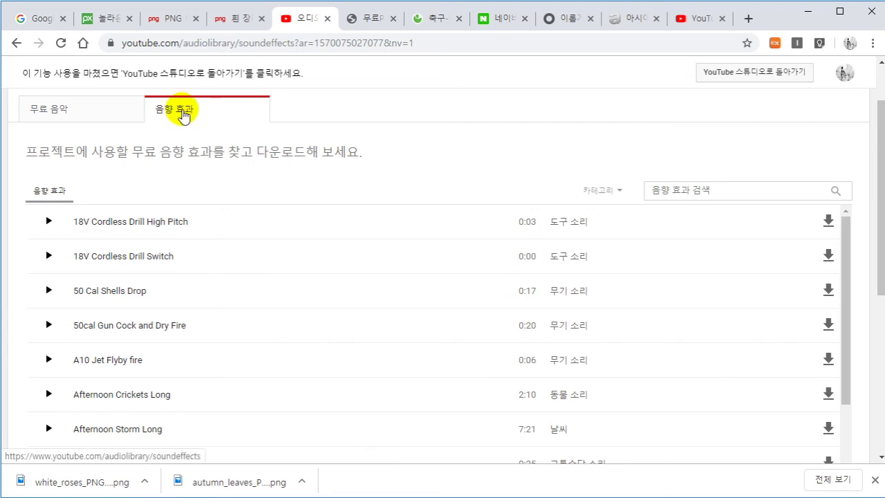
Step: Return to the 무료 음악 list and look through its tracks and the 장르 filter
left_click(94, 112)
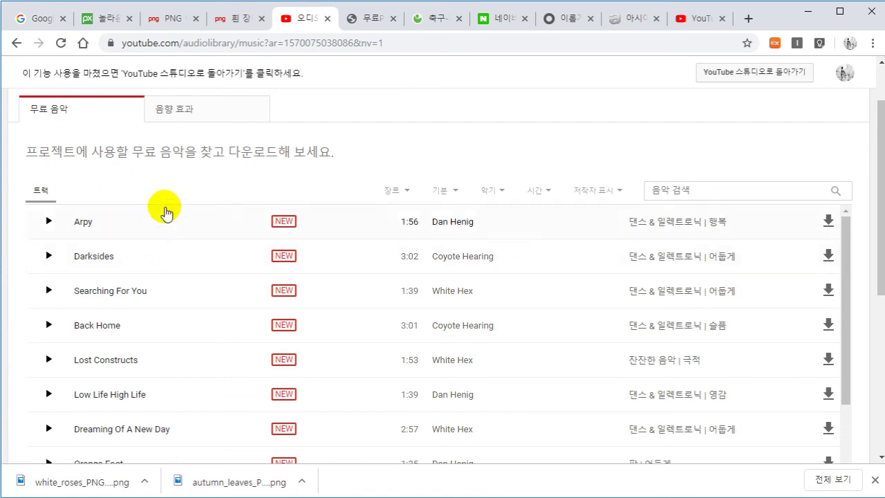
scroll(115, 280, "down", 4)
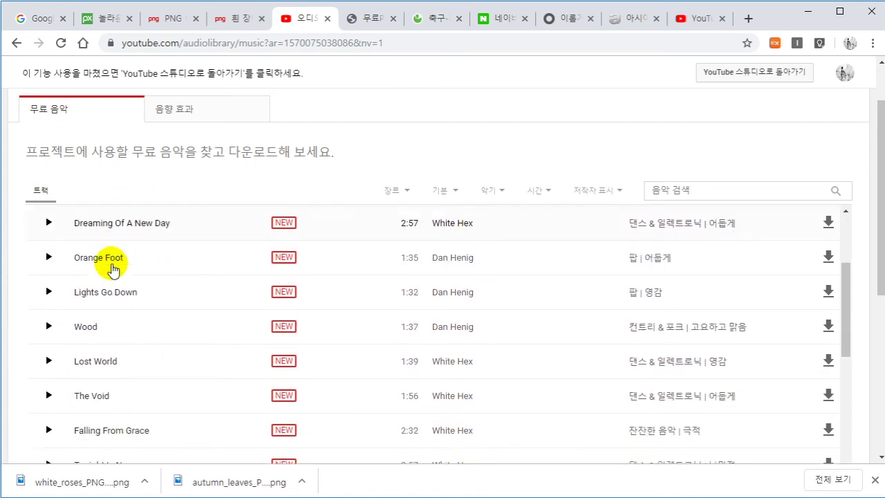
scroll(122, 282, "down", 3)
scroll(123, 282, "up", 7)
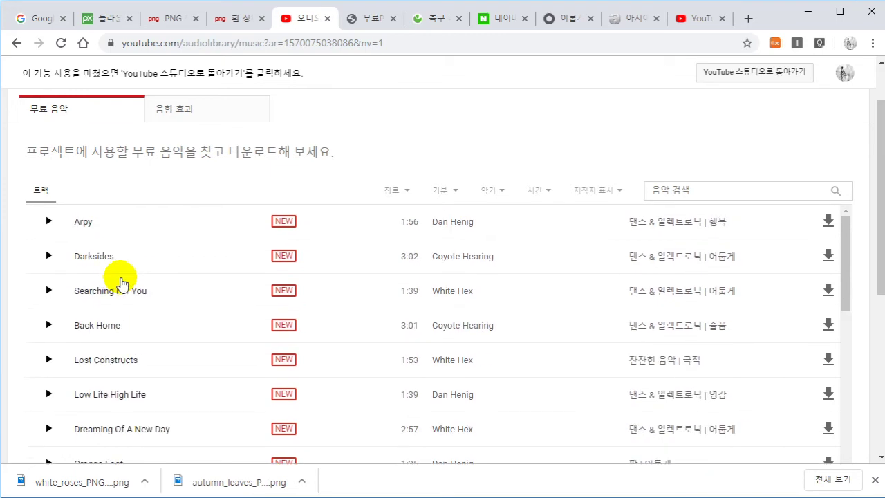
left_click(408, 195)
left_click(335, 196)
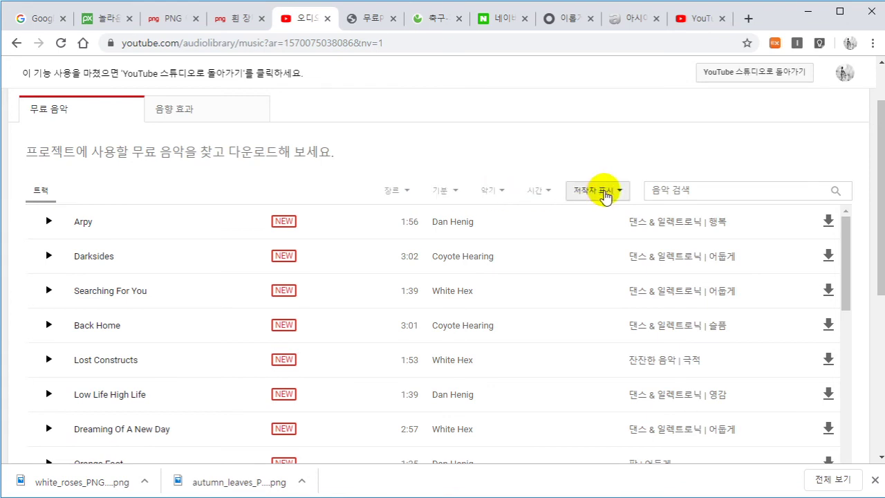
Step: Filter the free music by the 클래식 genre, 낭만적 mood, 피아노 instrument and 저작자 표시 필요 없음 licence
left_click(385, 198)
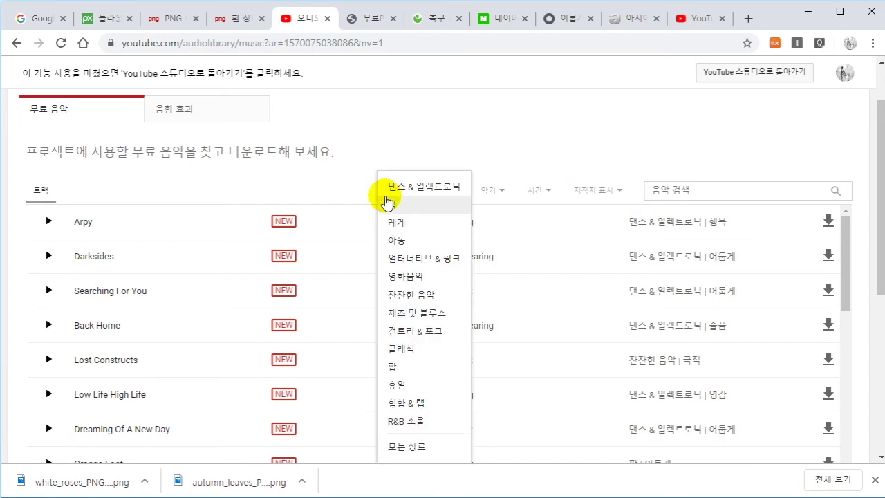
left_click(417, 348)
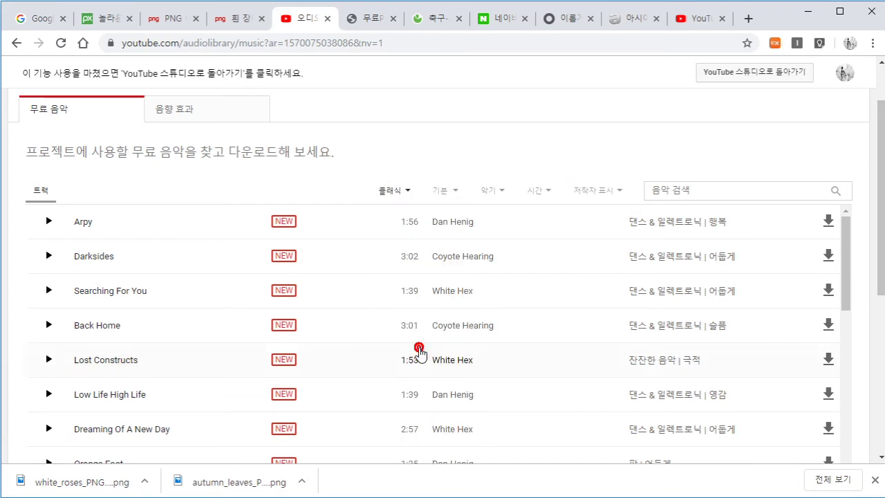
left_click(452, 193)
left_click(453, 252)
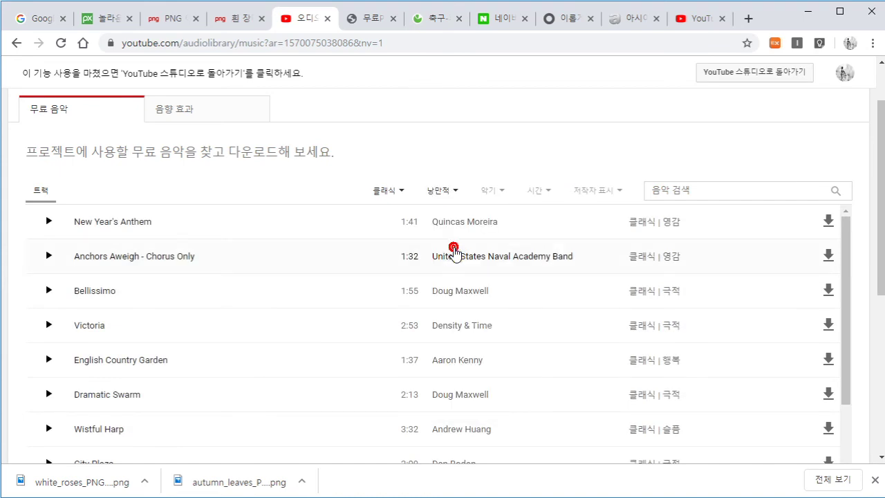
left_click(482, 194)
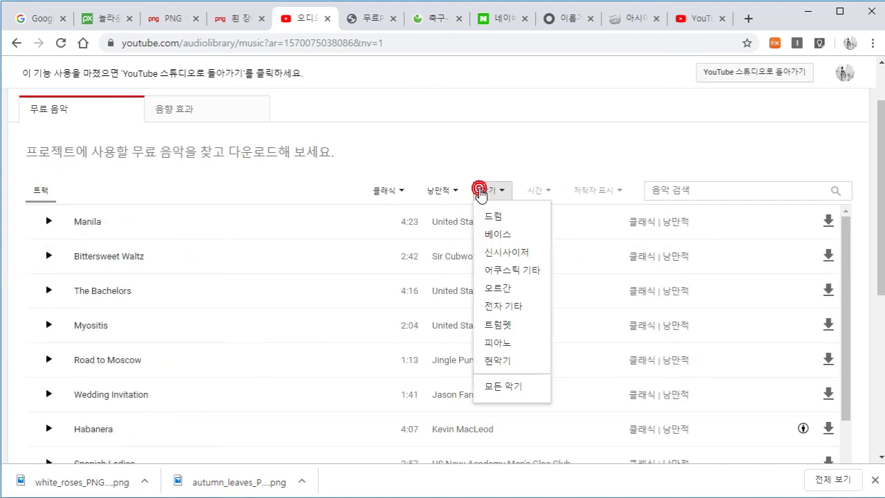
left_click(507, 342)
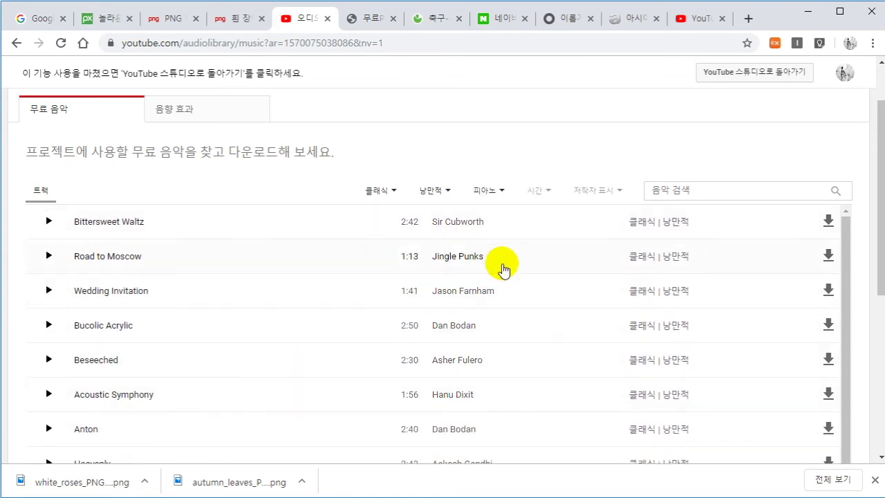
left_click(603, 199)
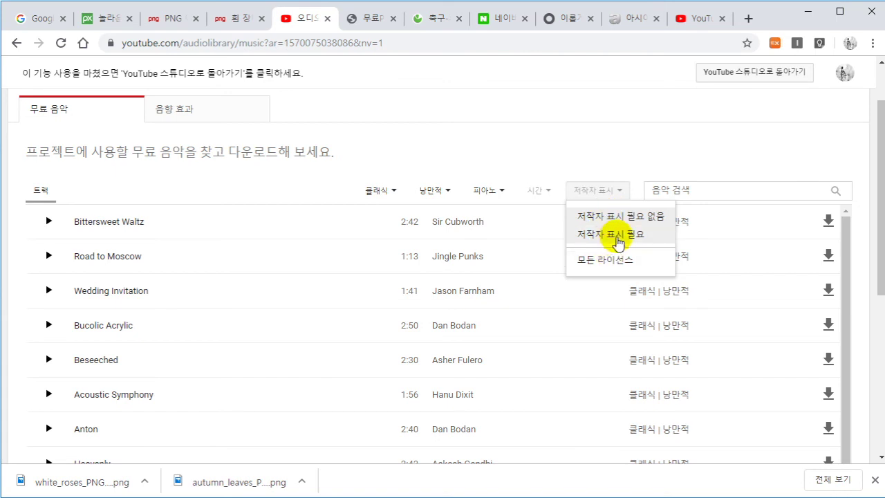
left_click(617, 218)
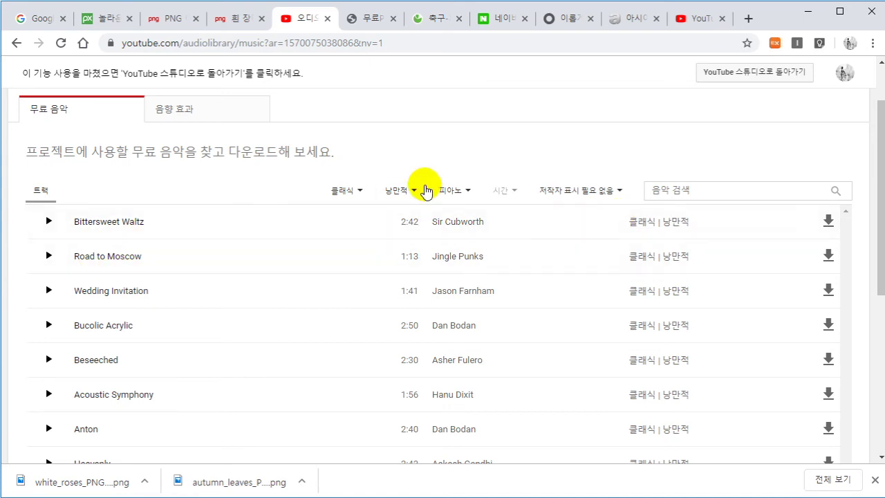
Step: Preview the Wedding Invitation track and download it as the MP3 file Wedding_Invitation into the 실무파포 folder
left_click(49, 290)
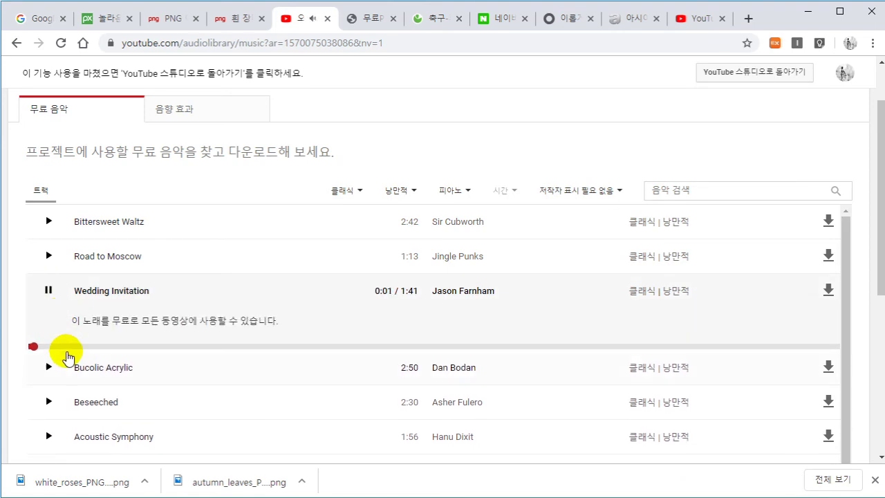
left_click(49, 294)
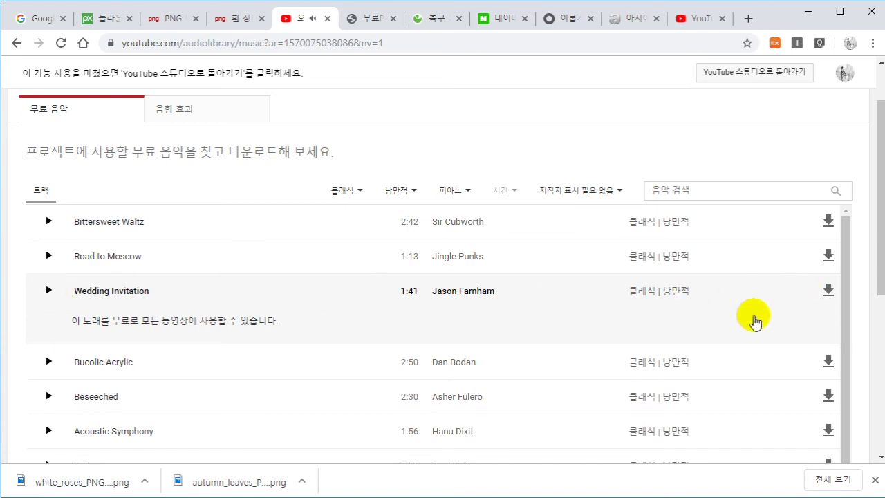
left_click(829, 293)
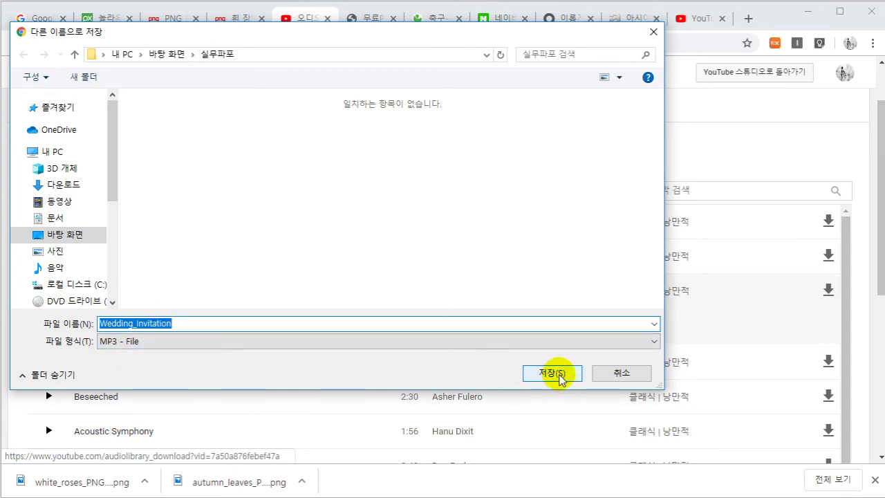
left_click(560, 379)
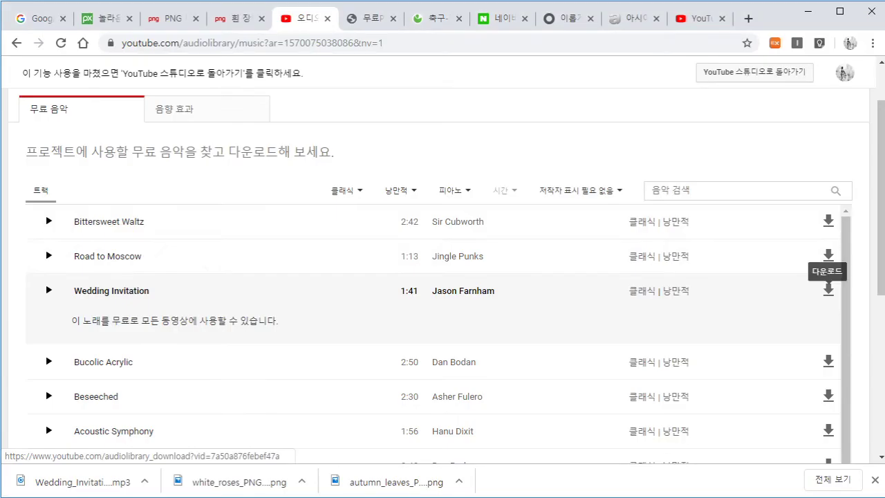
Step: Filter the 음향 효과 collection by the 물소리 category and preview Air Woosh Underwater and Cooking Pot Filling In Sink Slowly
left_click(176, 114)
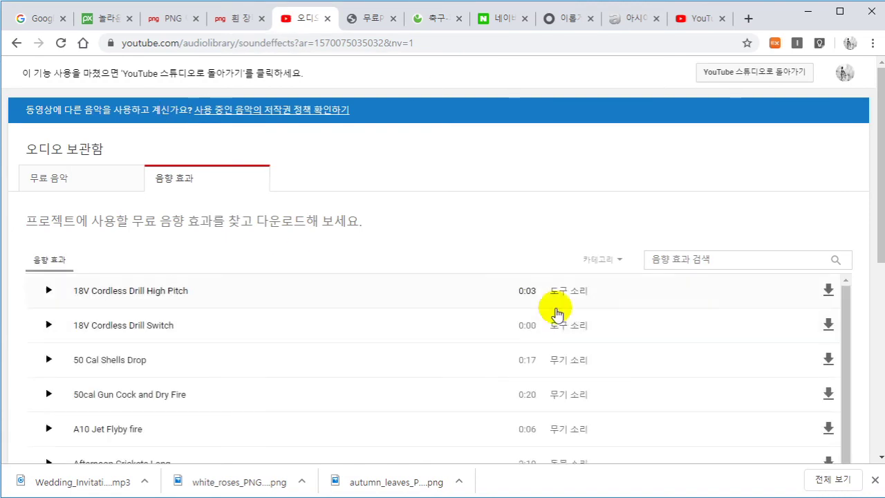
left_click(611, 266)
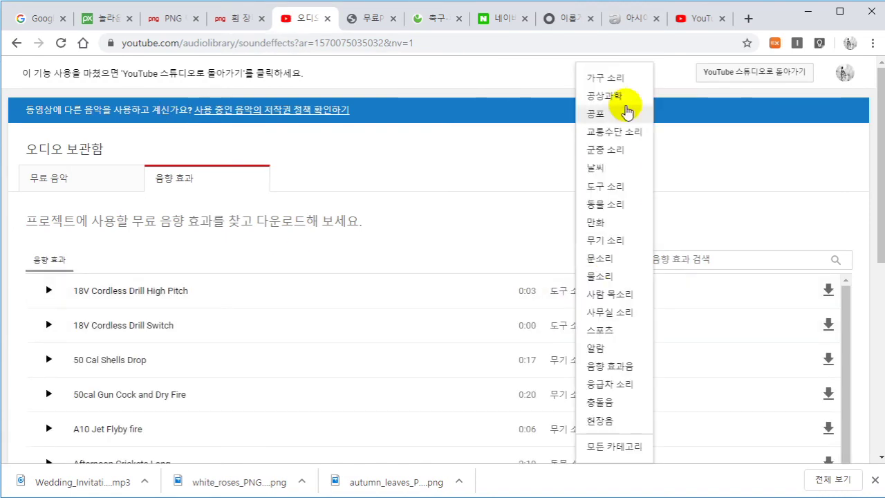
left_click(619, 275)
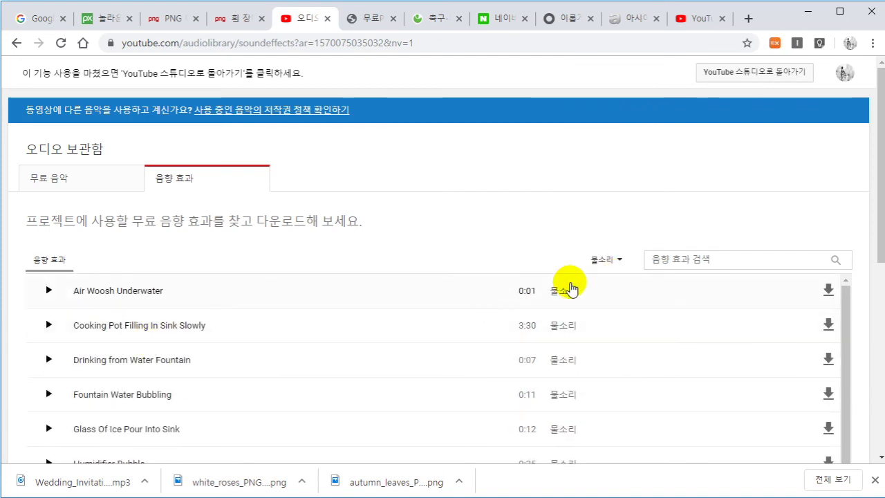
left_click(48, 290)
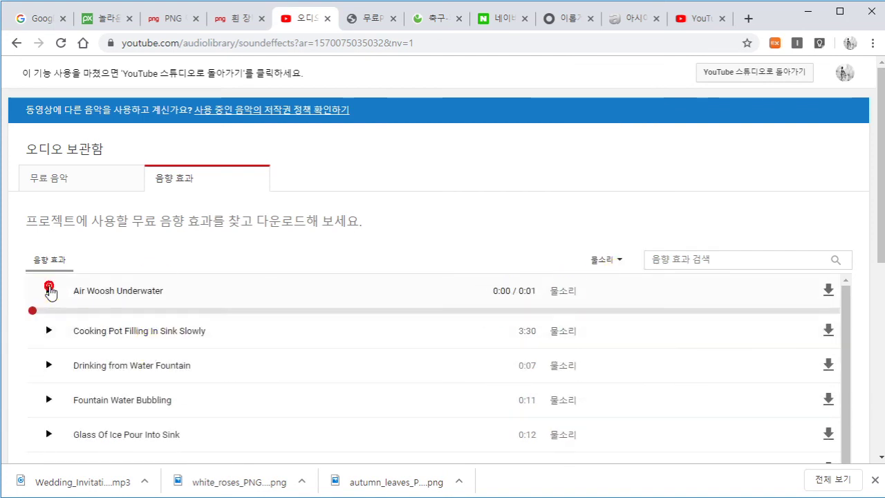
left_click(50, 326)
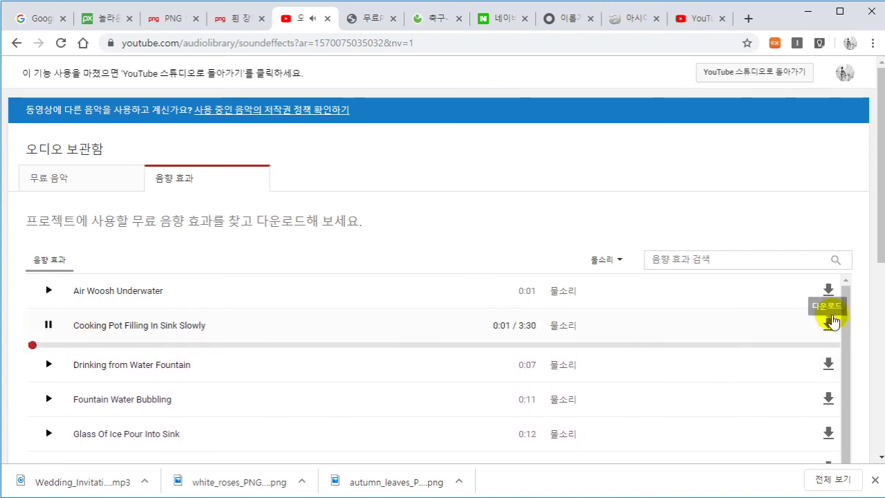
Step: Search the sound effects for 아기 and widen the category filter to 모든 카테고리
left_click(703, 261)
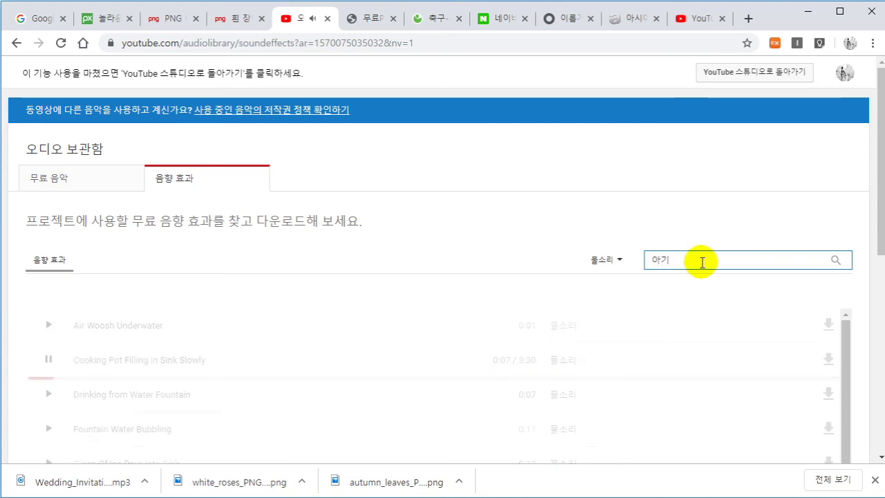
left_click(604, 261)
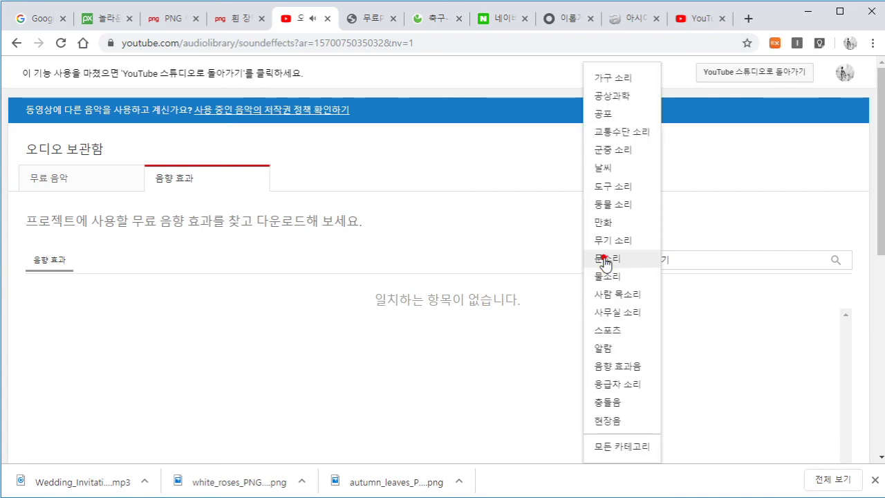
left_click(622, 445)
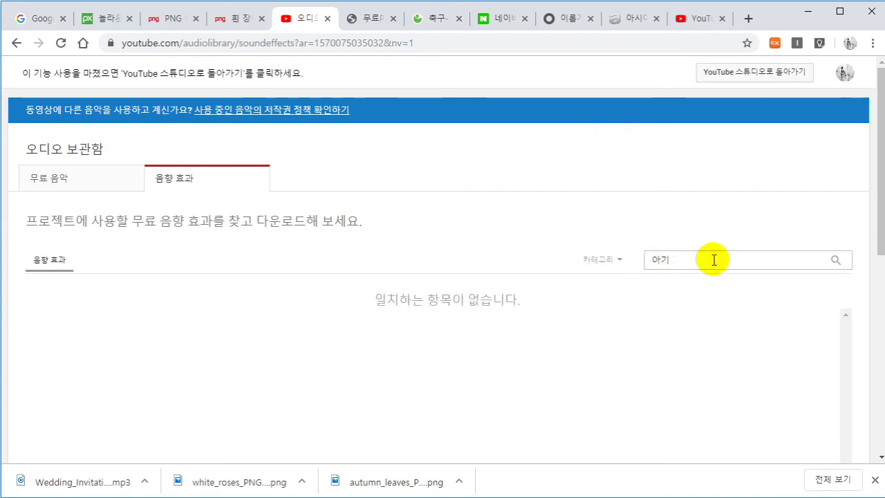
left_click(835, 260)
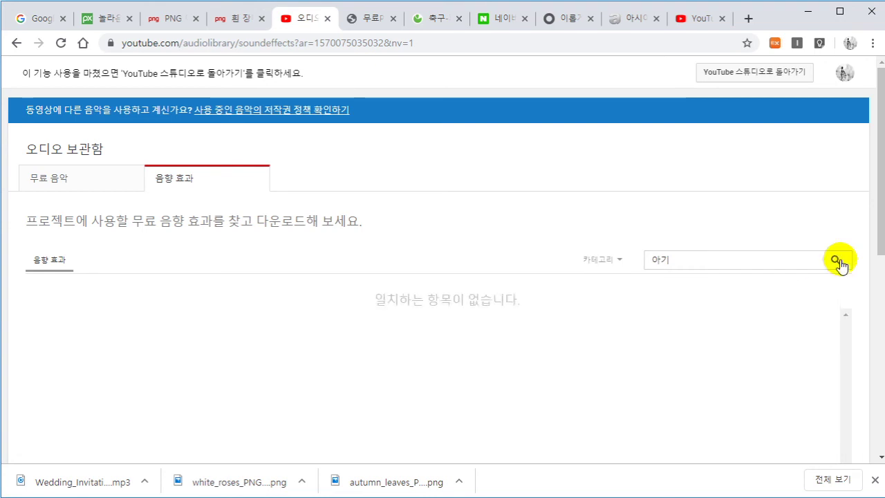
Step: Search the sound effects for baby and preview Babies Coo and Babies Cry, stopping playback at the end
double_click(677, 259)
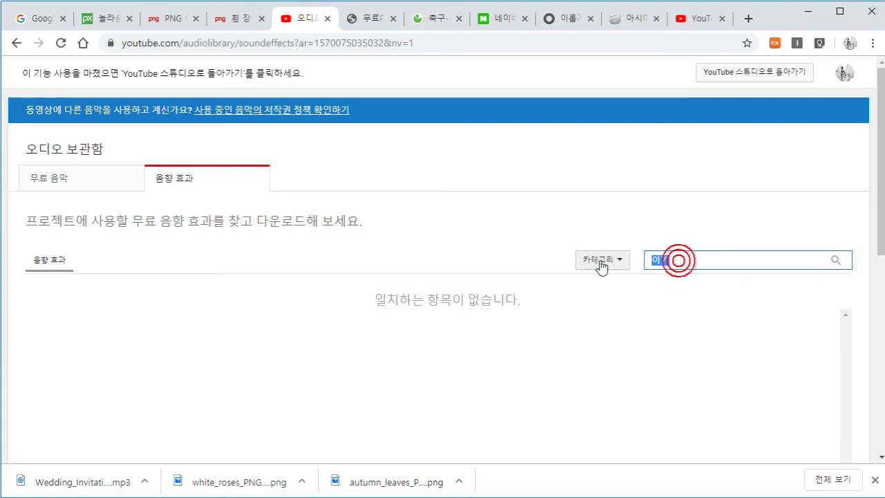
type("baby")
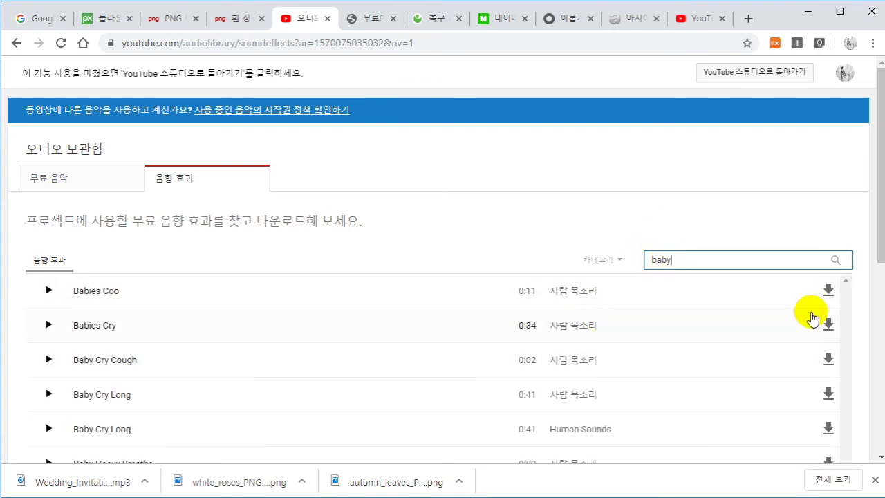
left_click(48, 291)
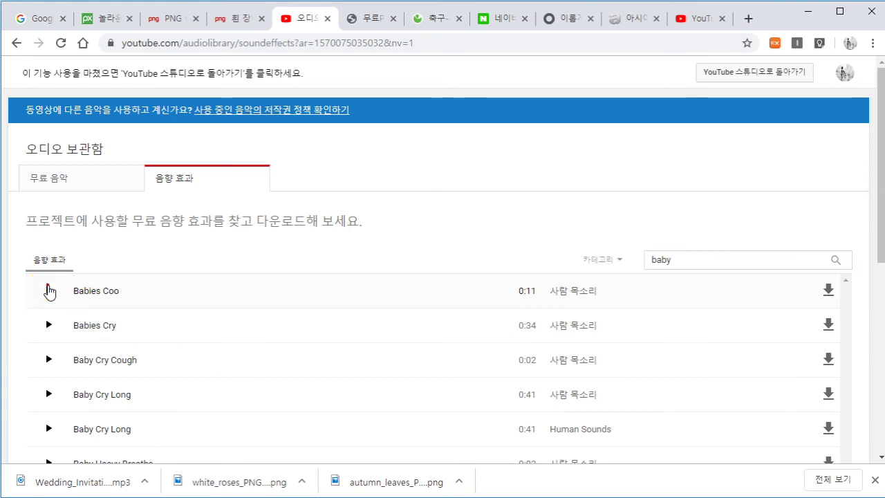
left_click(49, 290)
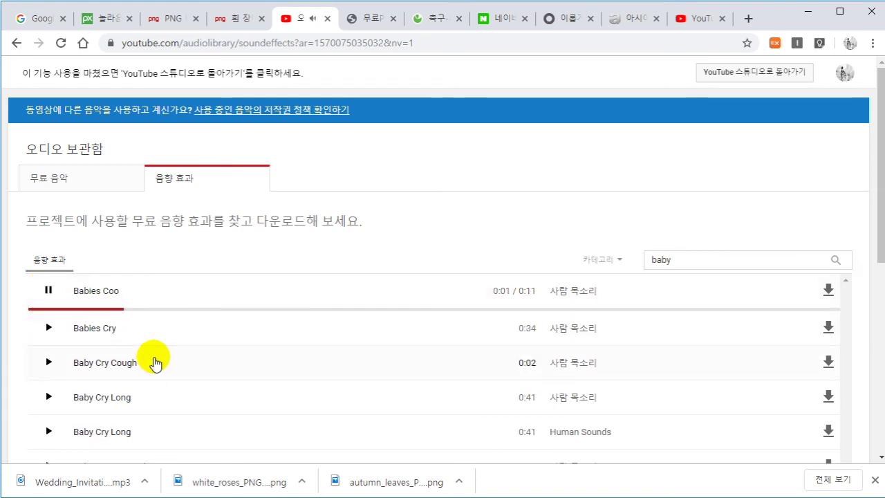
left_click(49, 325)
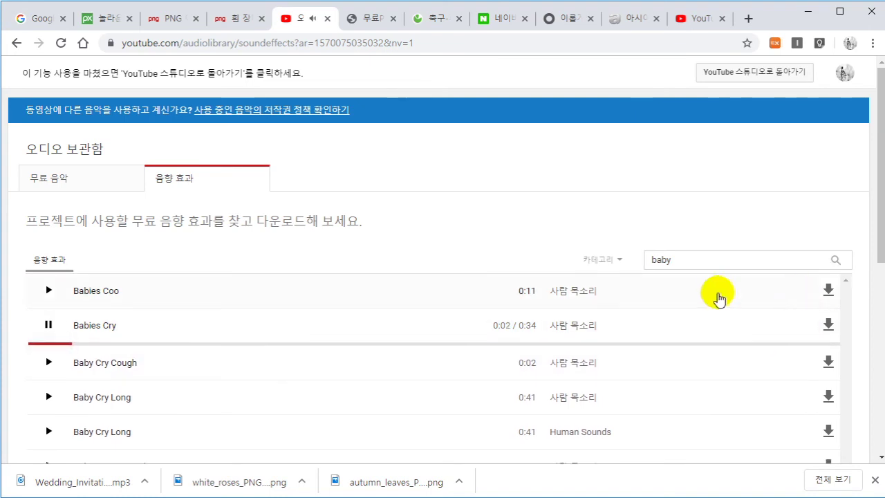
left_click(48, 325)
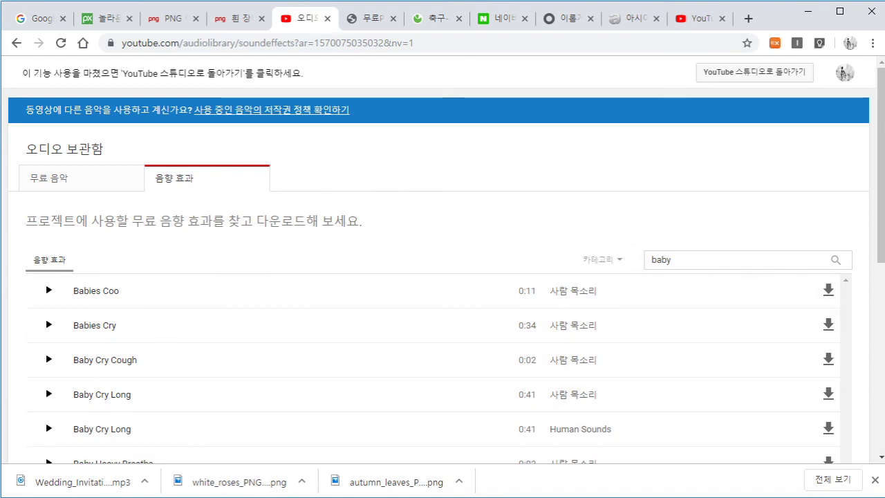
left_click(90, 174)
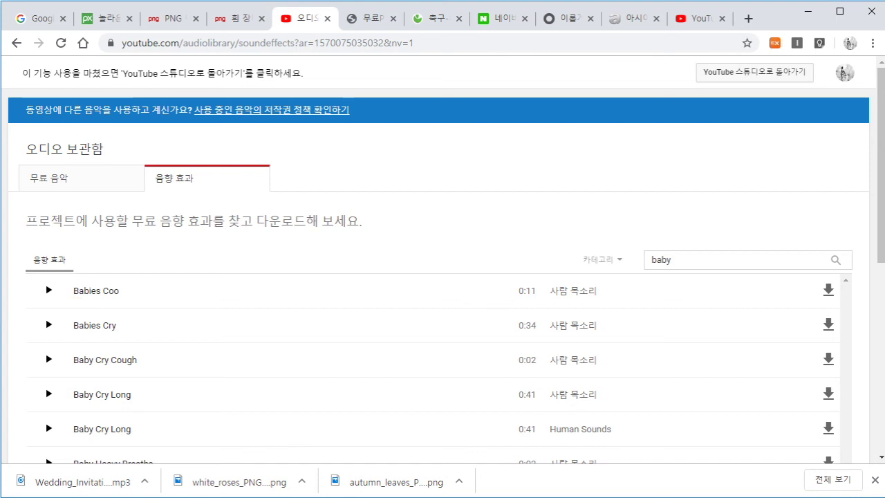
Step: Switch to the YouTube home page, search for 아기와 강아지, and open Compil TV's Dog and Baby compilation with playback paused
left_click(366, 19)
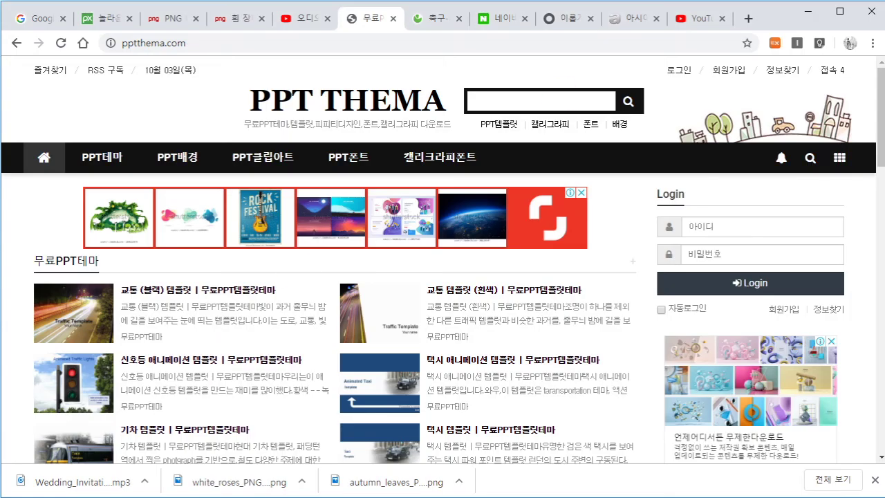
left_click(682, 20)
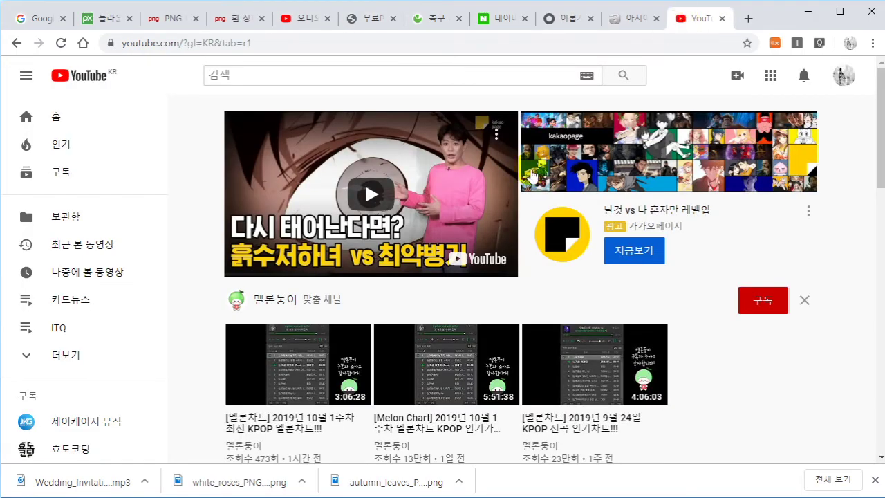
left_click(257, 78)
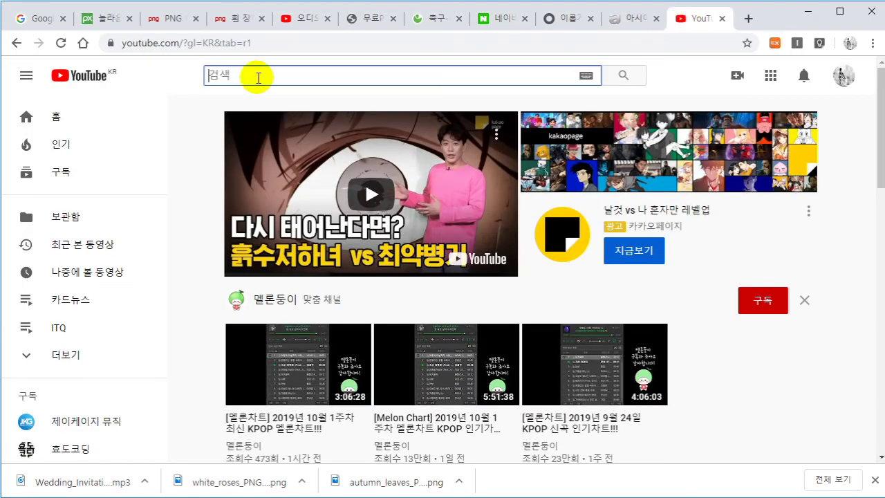
type("d")
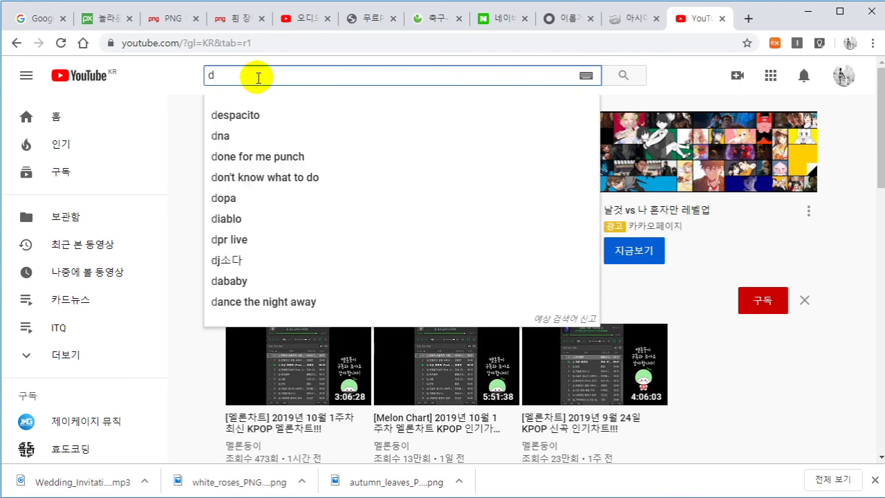
key("BackSpace")
type("아기와 강아지")
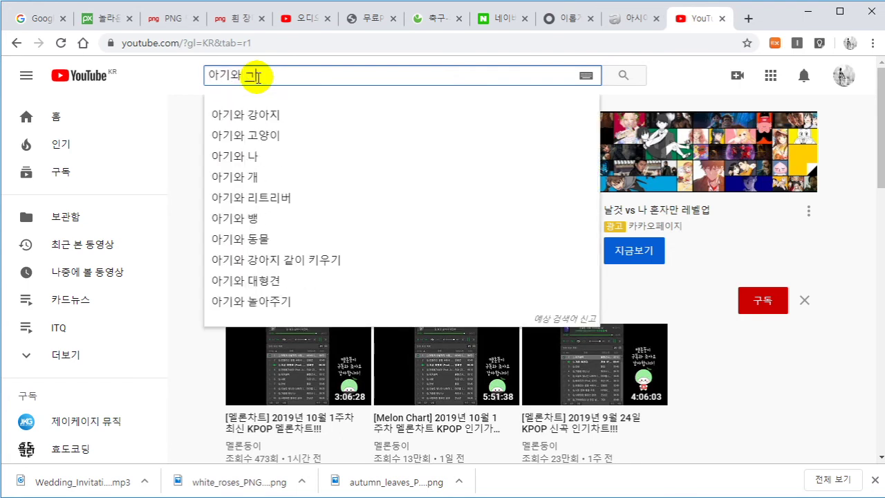
key("Return")
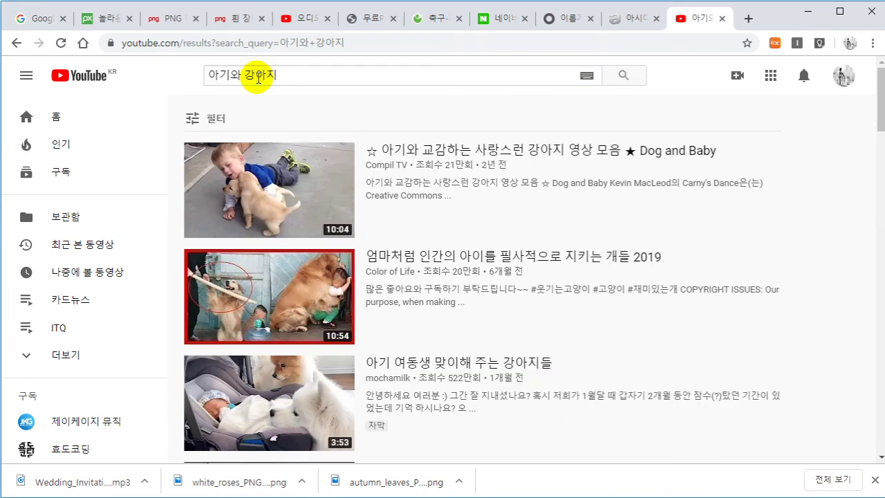
left_click(261, 197)
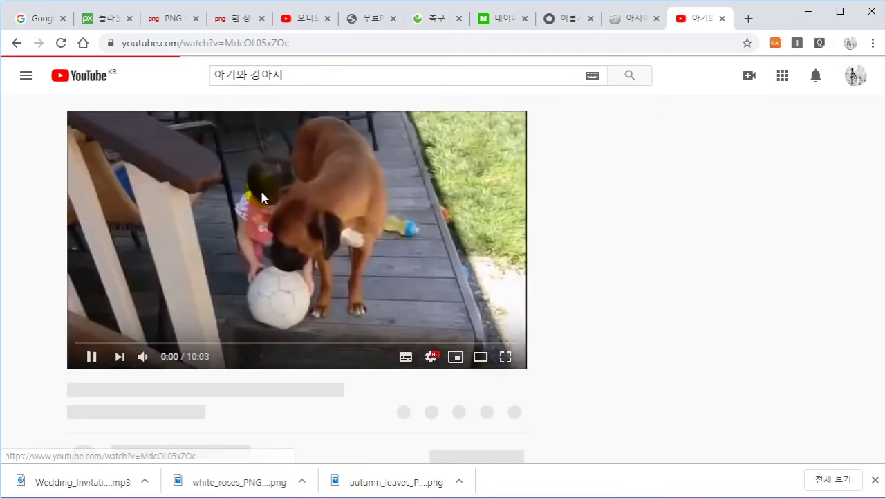
left_click(100, 359)
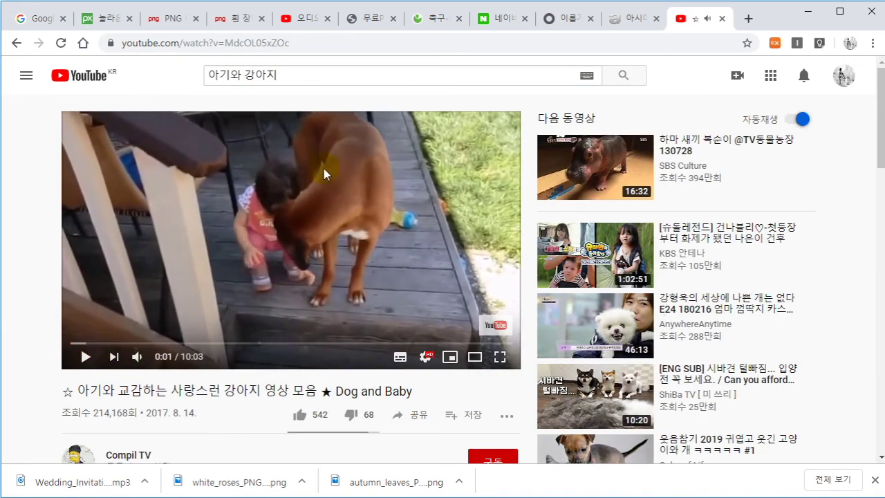
Step: Insert ss before youtube.com in the dog and baby video's address to load it in savefrom.net, and request the MP4 720 download
left_click(204, 203)
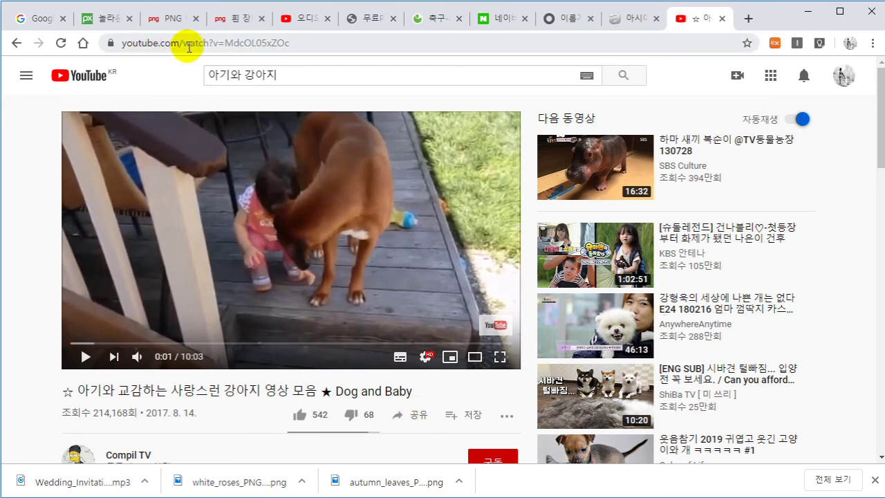
left_click(123, 43)
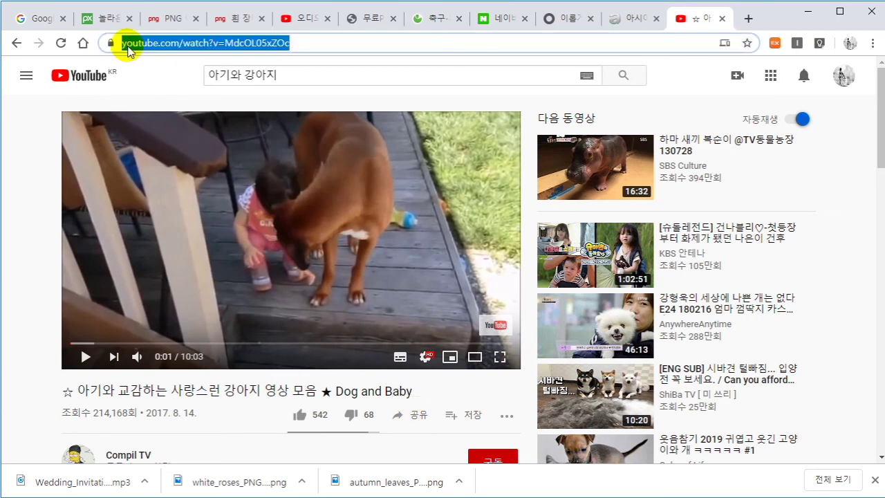
left_click(123, 42)
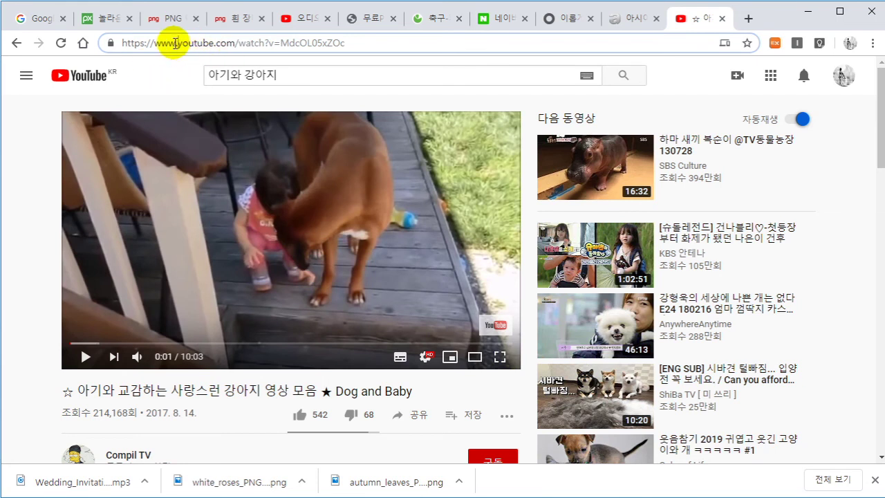
type("ㄴ")
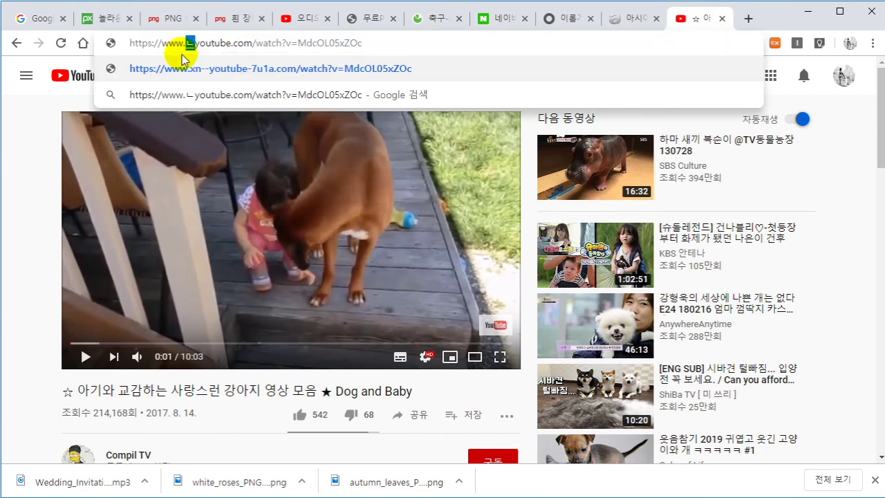
key("BackSpace")
type("ss")
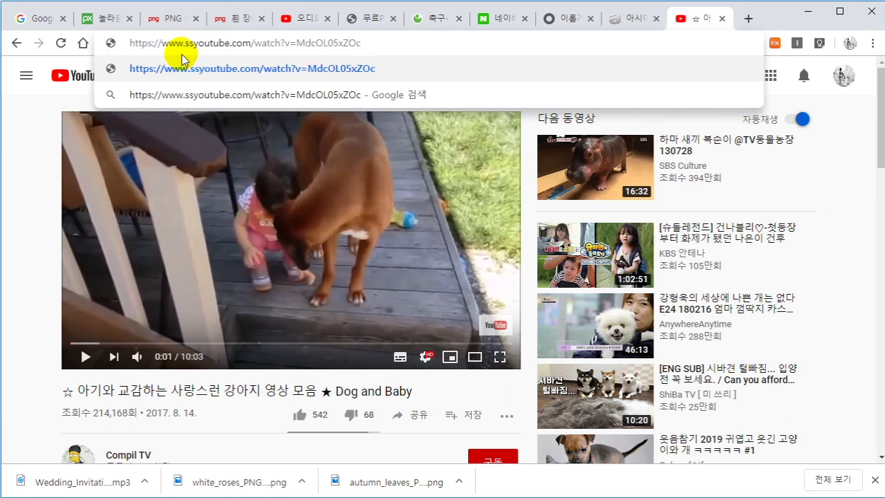
key("Return")
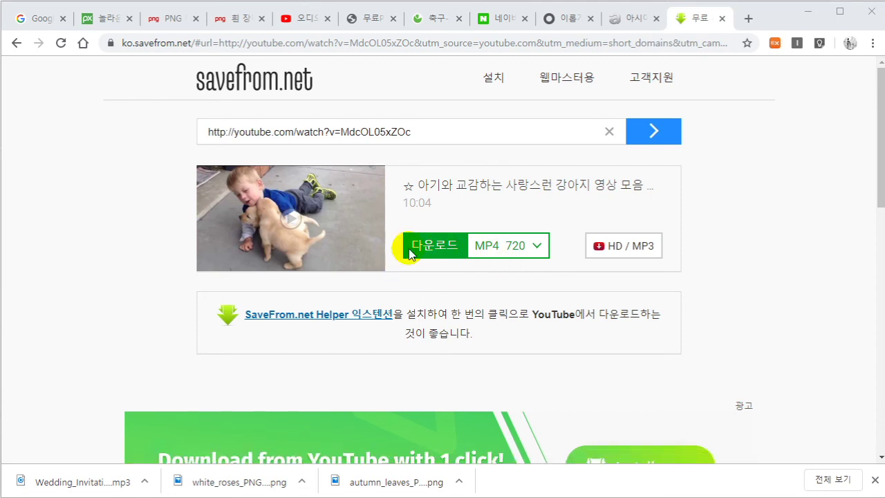
left_click(443, 250)
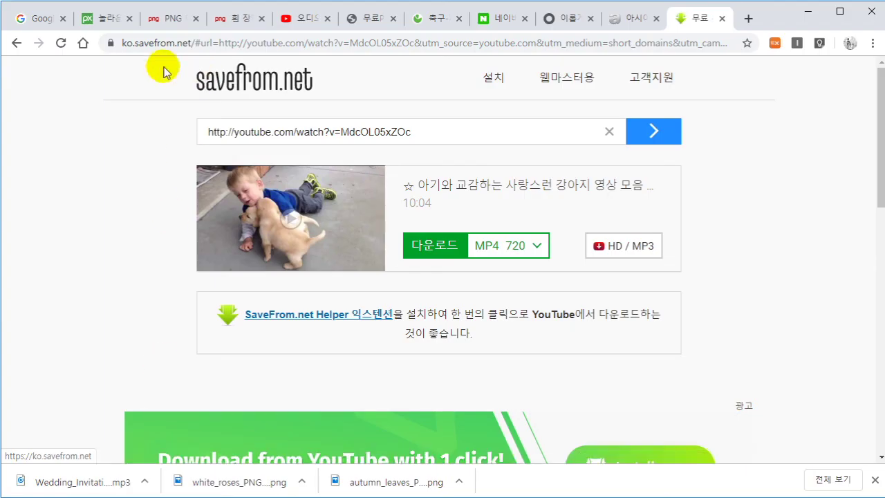
Step: Switch to Pixabay, search for 아기, and restrict the results to 비디오
left_click(106, 22)
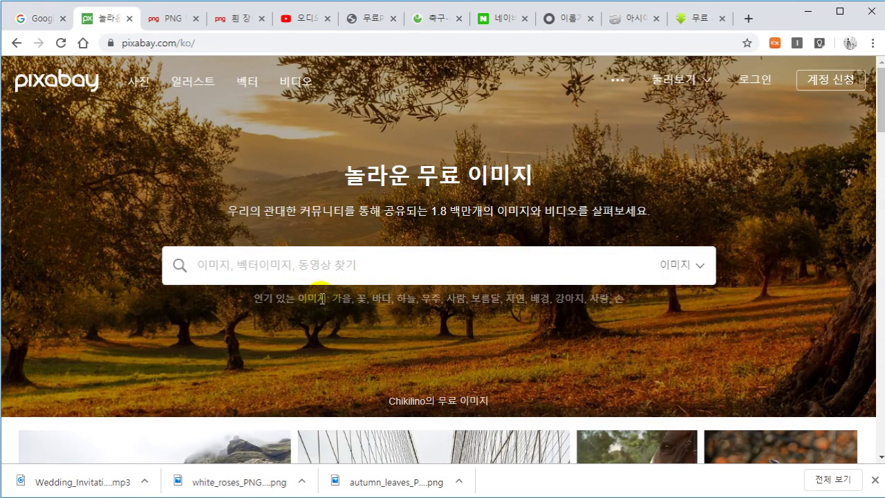
left_click(273, 269)
left_click(274, 268)
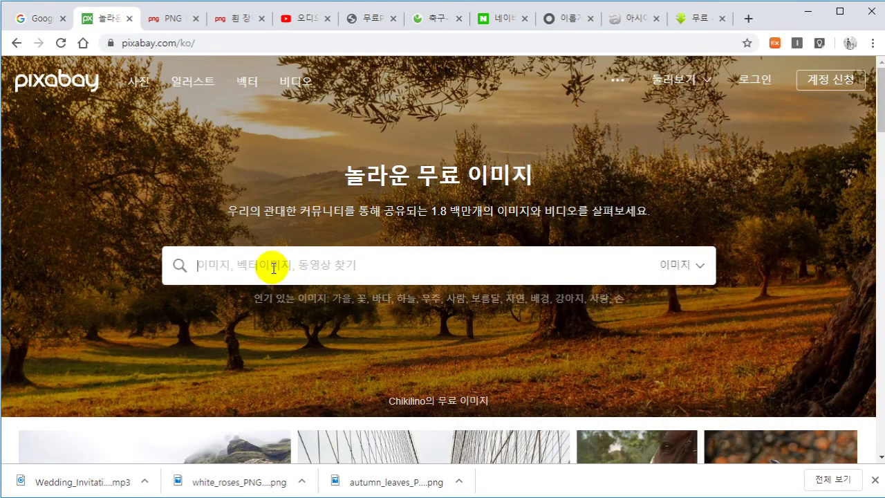
type("dk")
key("BackSpace")
key("BackSpace")
type("이")
type("기")
key("Return")
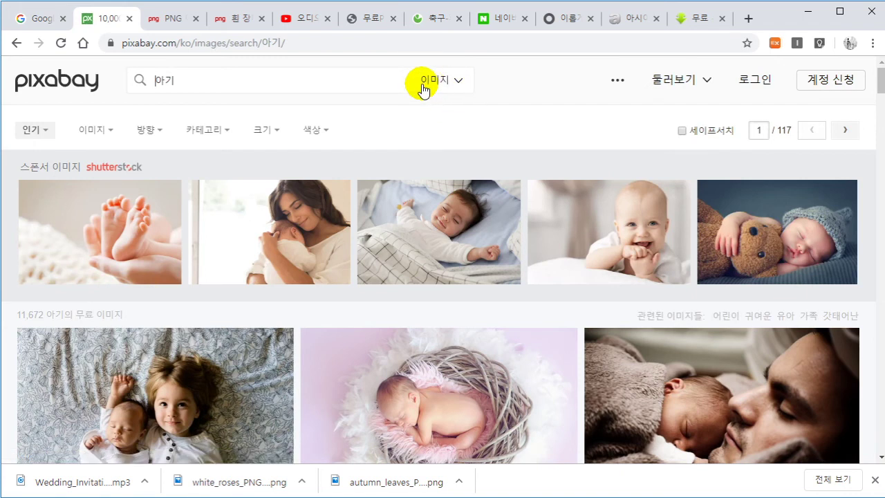
left_click(460, 81)
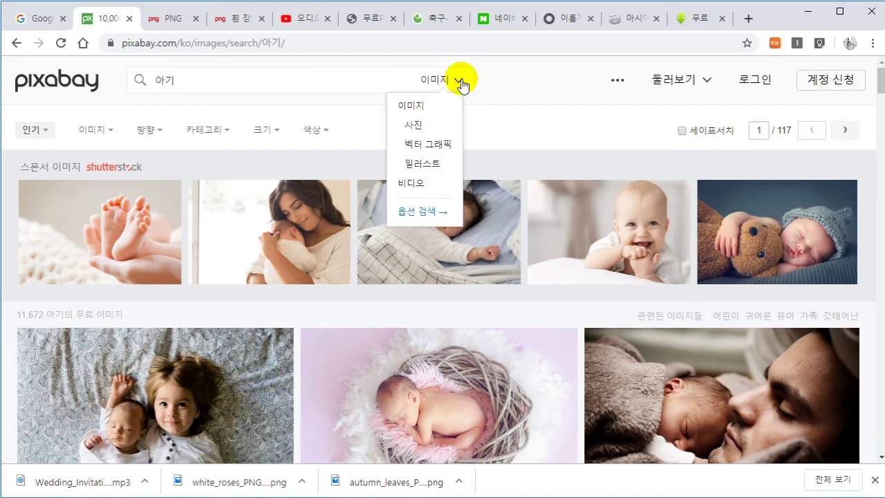
left_click(410, 185)
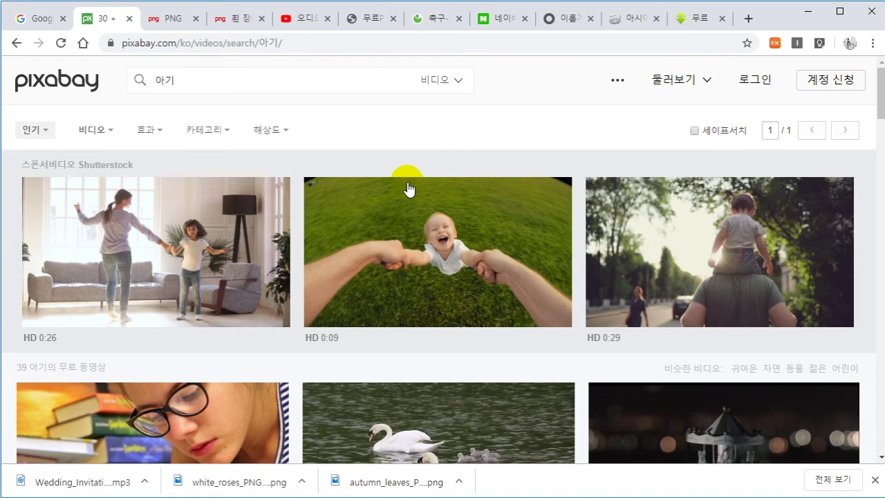
Step: Browse the free baby videos, preview some clips, and open the 0:08 teddy bear in a crib clip
scroll(409, 188, "down", 3)
scroll(408, 189, "down", 2)
scroll(408, 187, "up", 2)
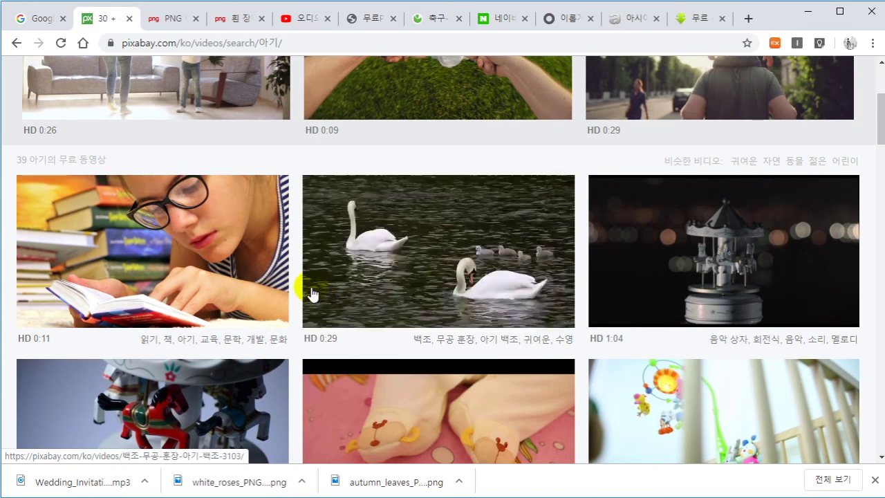
mouse_move(431, 308)
scroll(431, 304, "down", 1)
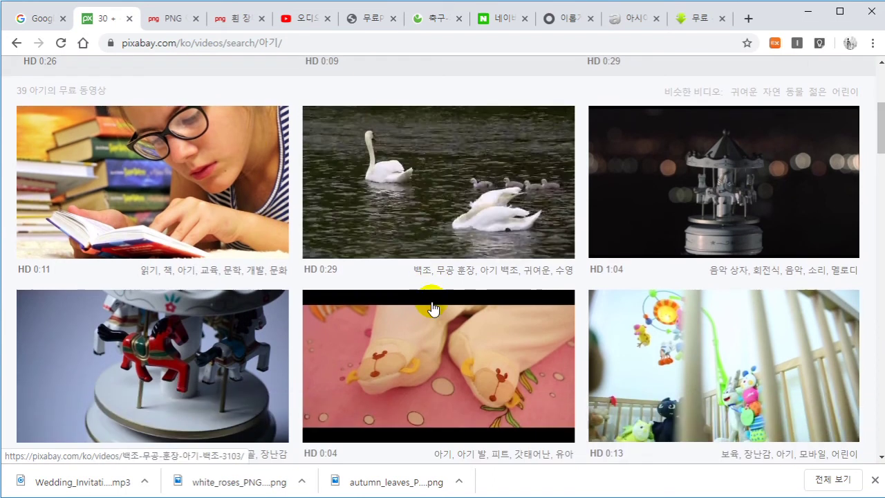
scroll(413, 300, "down", 3)
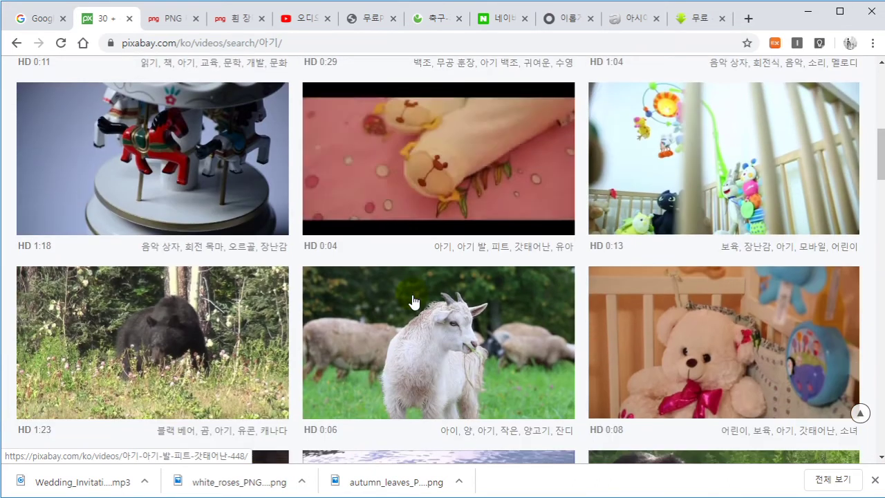
scroll(413, 300, "down", 1)
scroll(412, 301, "down", 1)
scroll(413, 302, "down", 1)
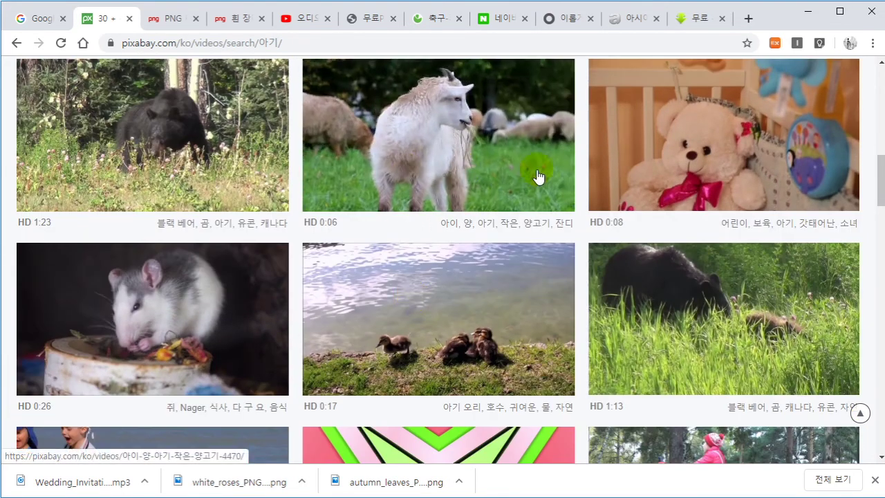
mouse_move(695, 147)
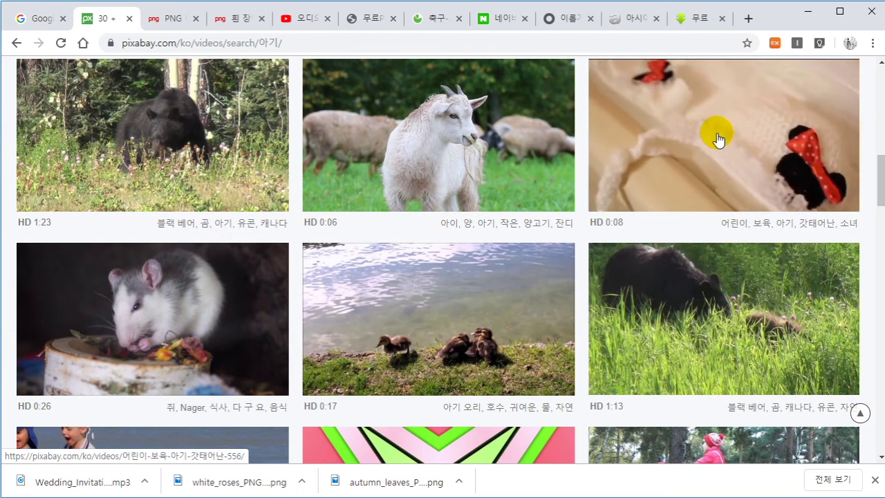
left_click(714, 156)
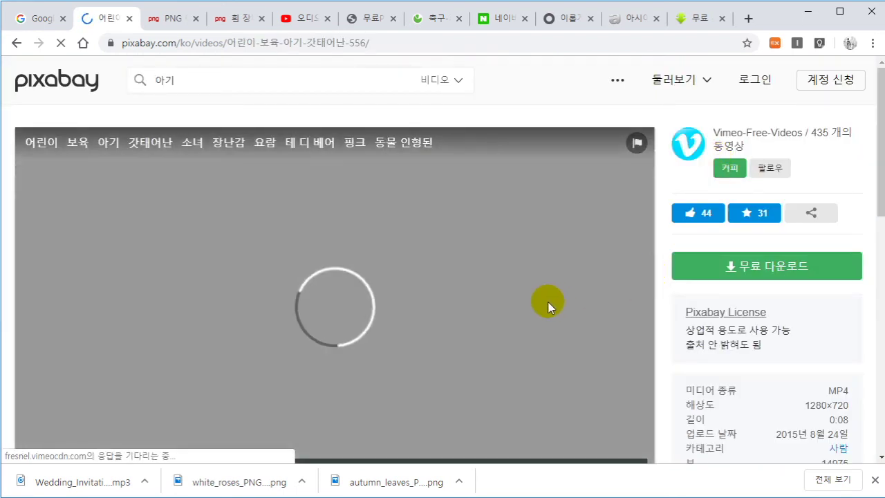
Step: Download the teddy bear clip as the 1.5 MB 1280×720 MP4 and save it as Child - 556 in the 실무파포 folder
scroll(480, 295, "down", 1)
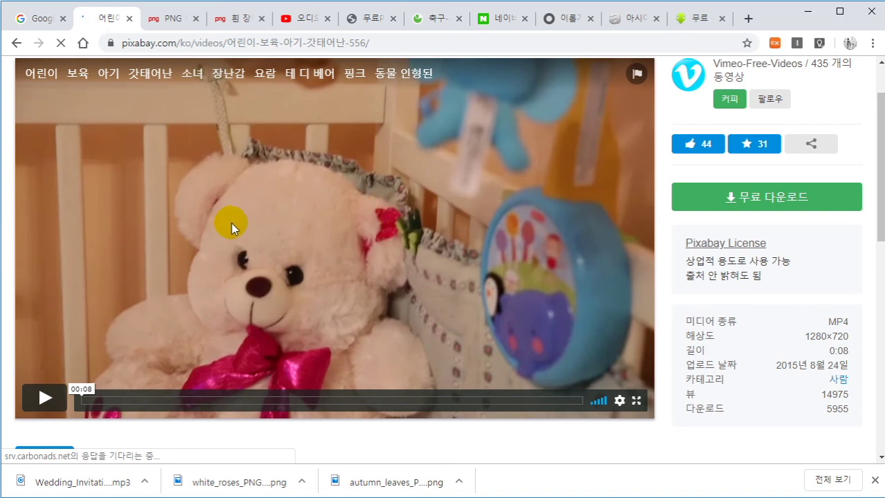
right_click(221, 165)
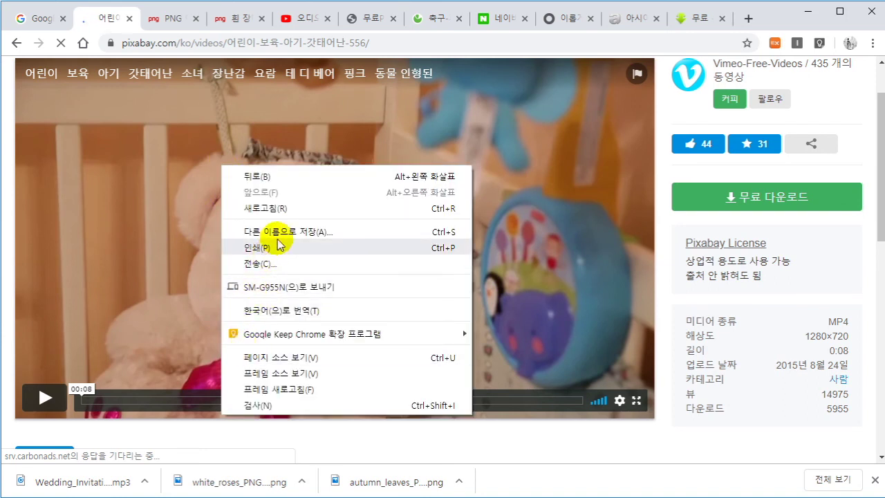
left_click(820, 225)
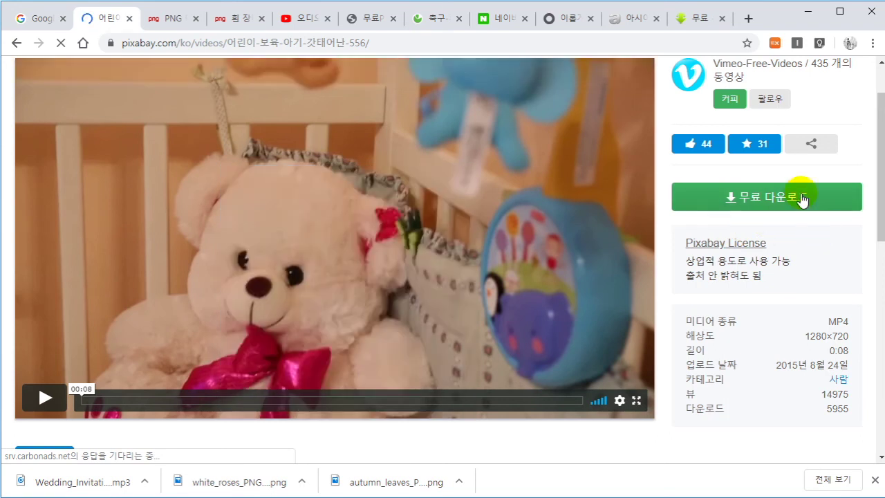
left_click(769, 200)
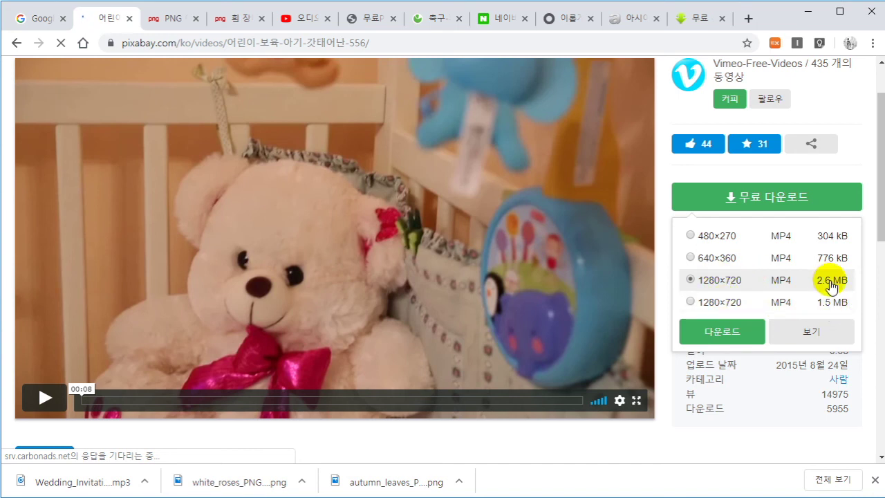
left_click(719, 303)
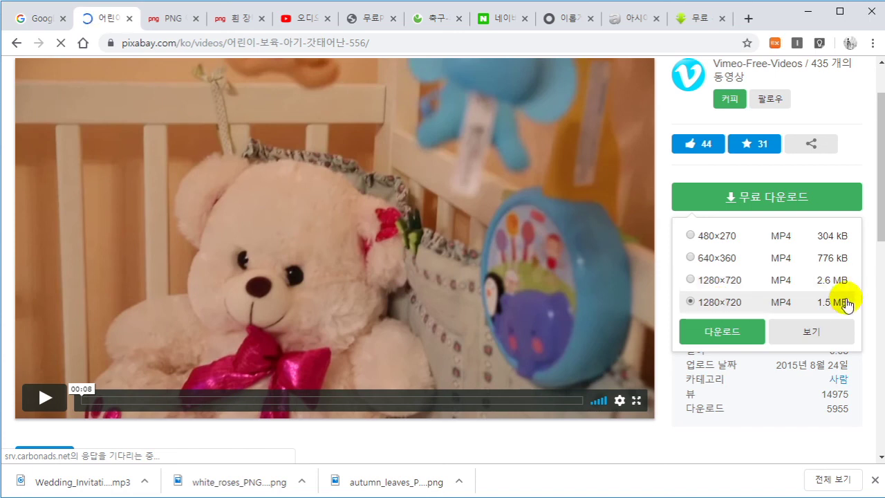
left_click(707, 339)
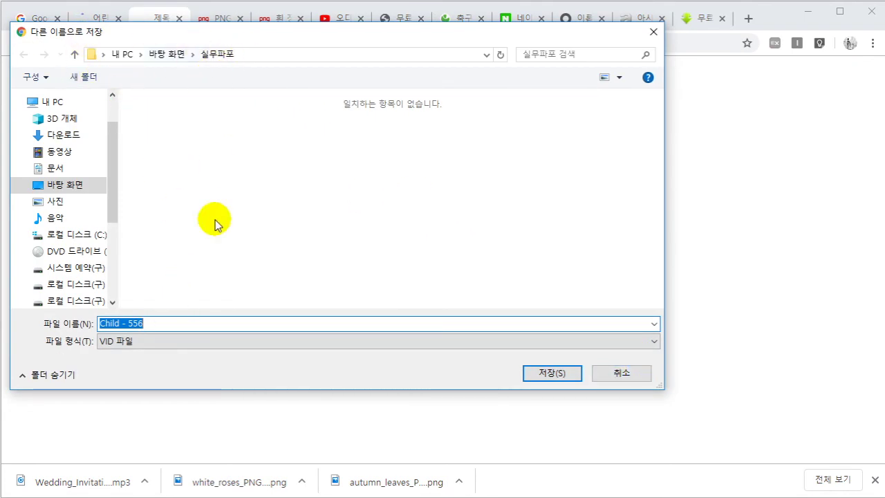
left_click(556, 373)
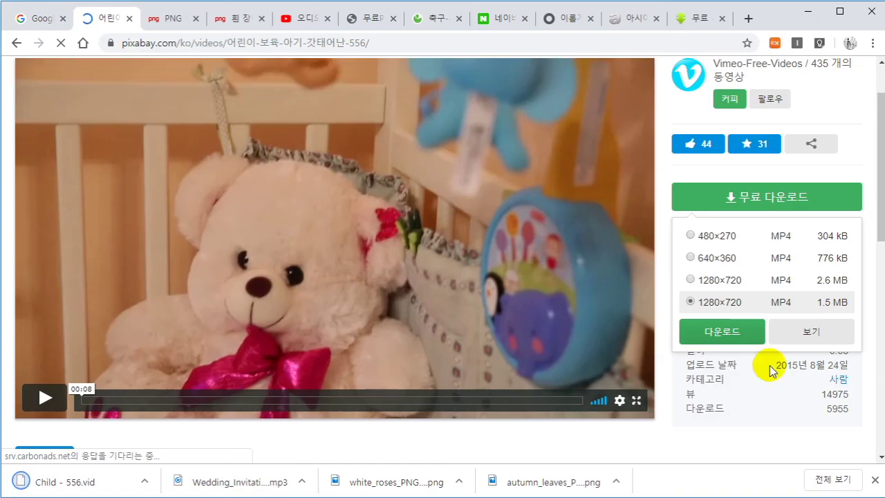
Step: Return to the baby video results and open the 0:07 clip of children playing on the beach
left_click(16, 43)
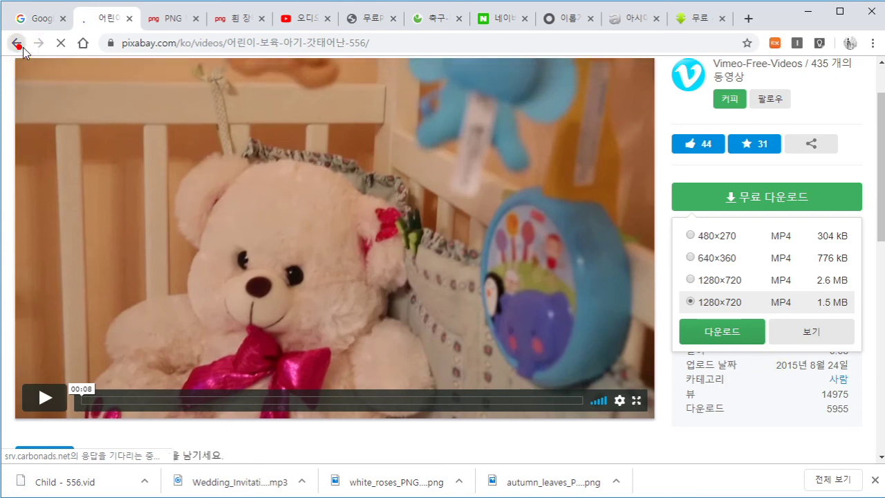
scroll(573, 290, "down", 4)
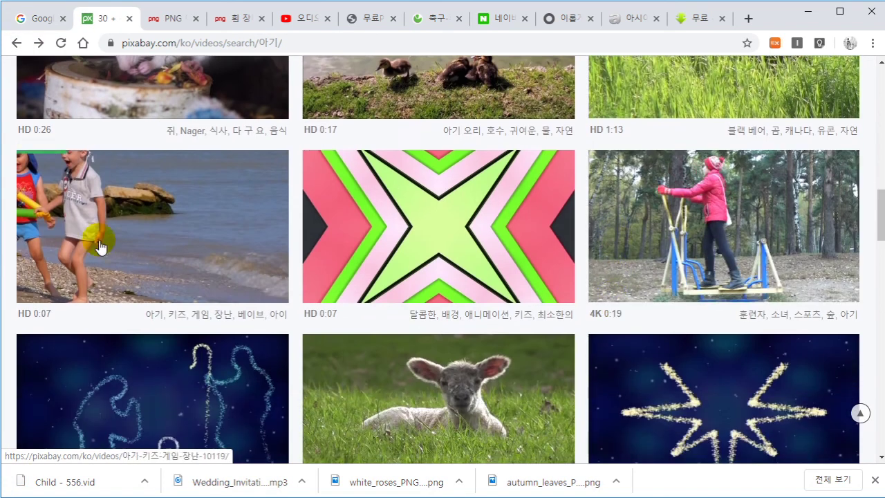
left_click(100, 247)
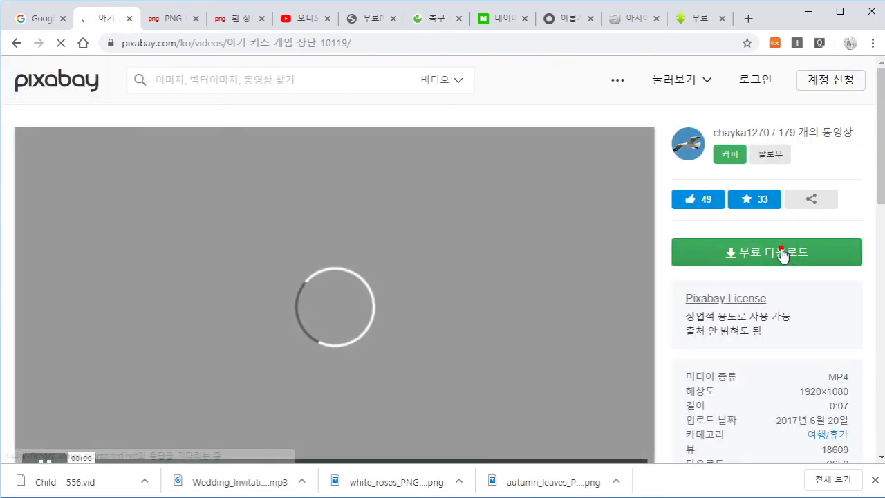
Step: Request the 1920×1080 MP4 download of the beach clip and cancel saving it
left_click(783, 253)
left_click(783, 253)
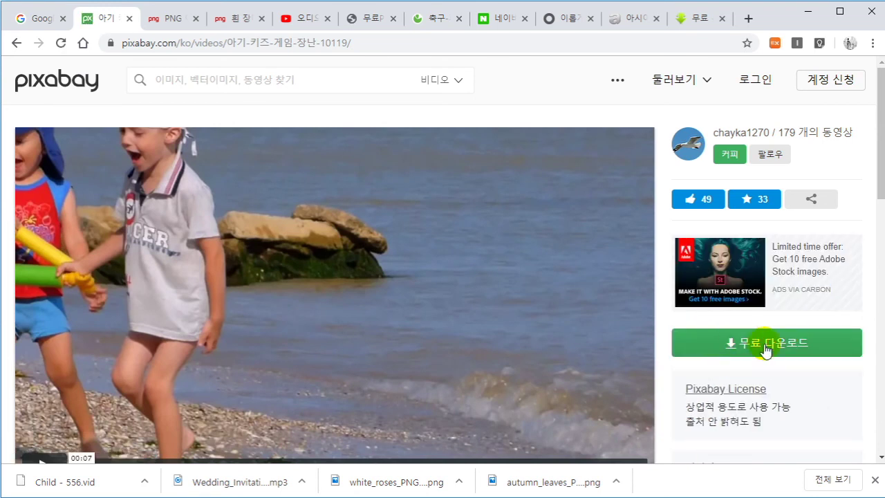
left_click(765, 349)
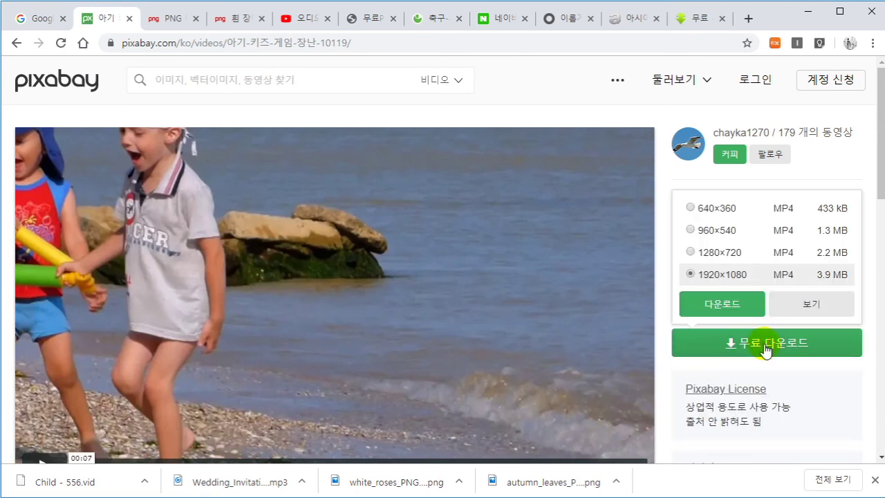
scroll(766, 349, "down", 1)
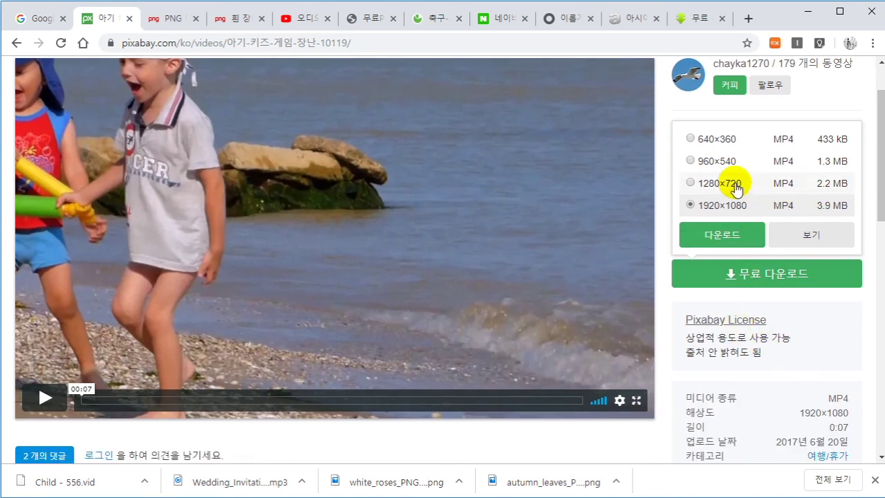
left_click(730, 242)
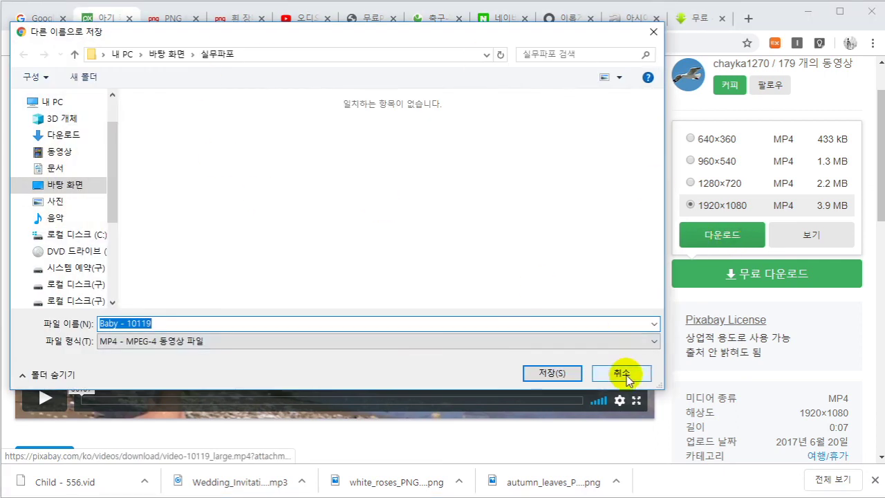
left_click(623, 374)
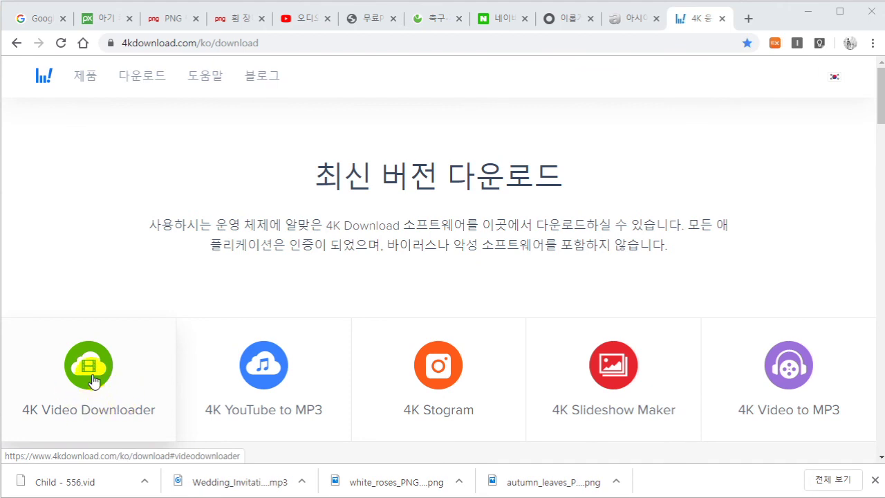
Step: Examine the products on the 4K Download page, and bring up the presentation's 무료 ppt 사이트 등 slide
scroll(270, 404, "down", 1)
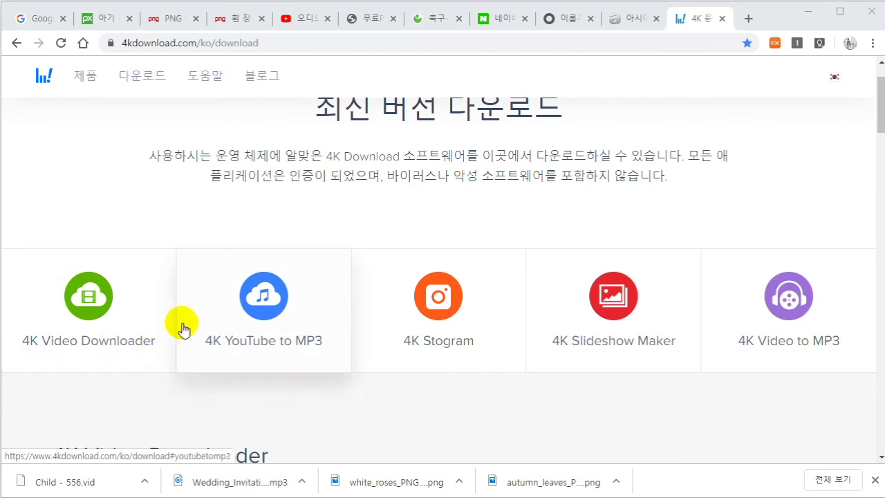
scroll(181, 327, "up", 1)
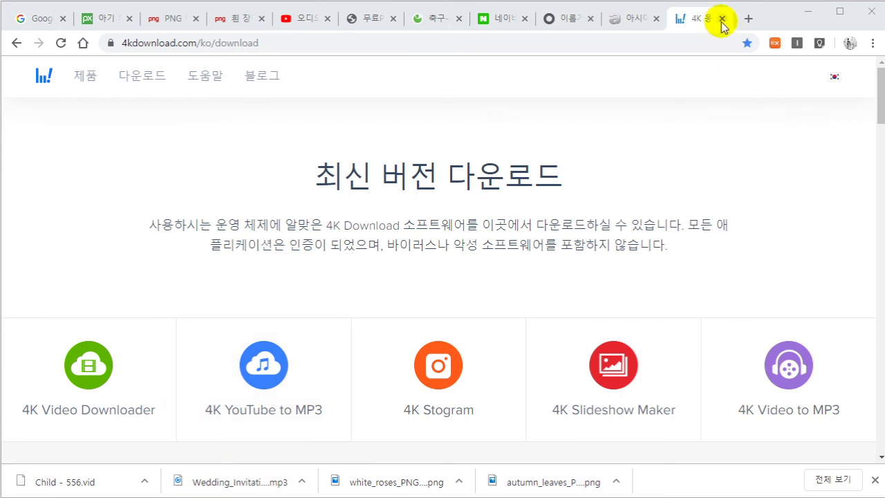
left_click(143, 77)
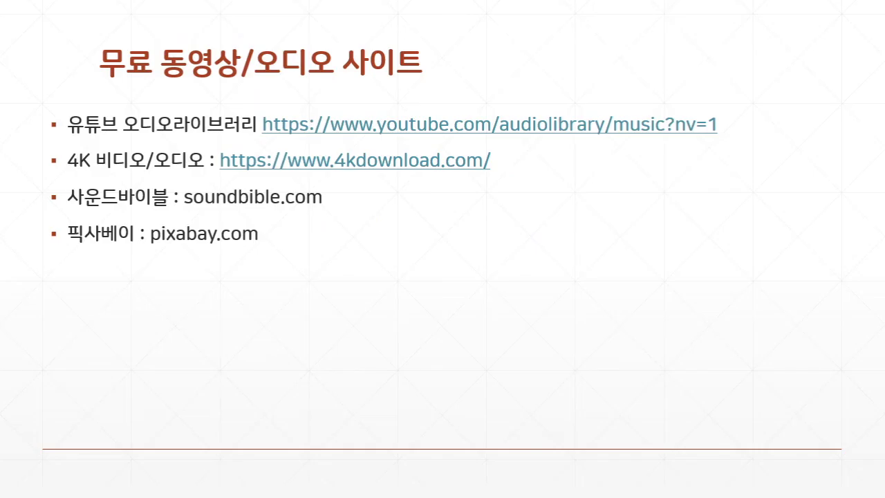
left_click(407, 339)
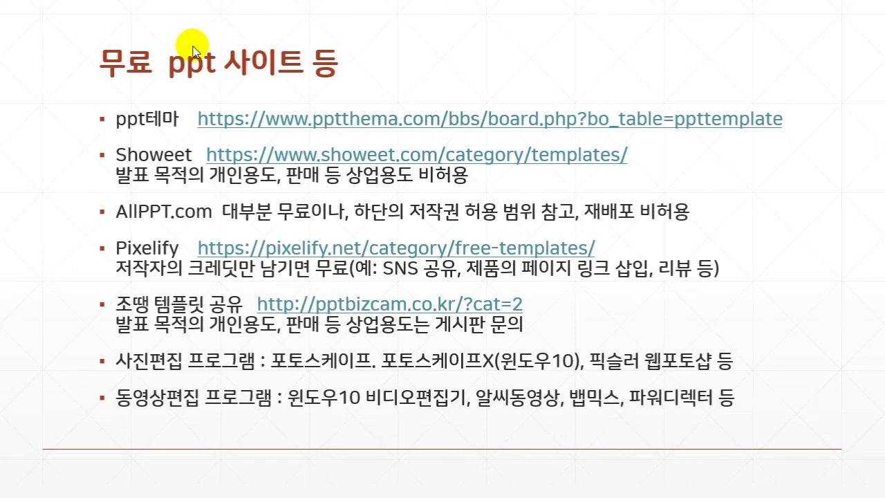